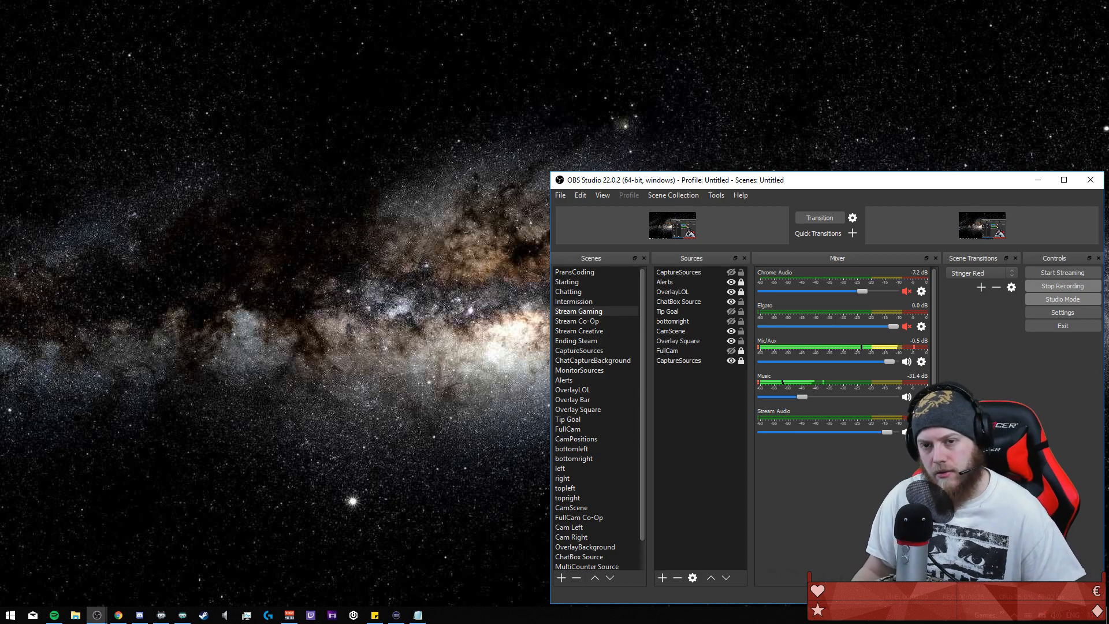
- Open a windowed projector of the Overlay Square scene, enlarge it and place it over the free desktop area
key(alt+Tab)
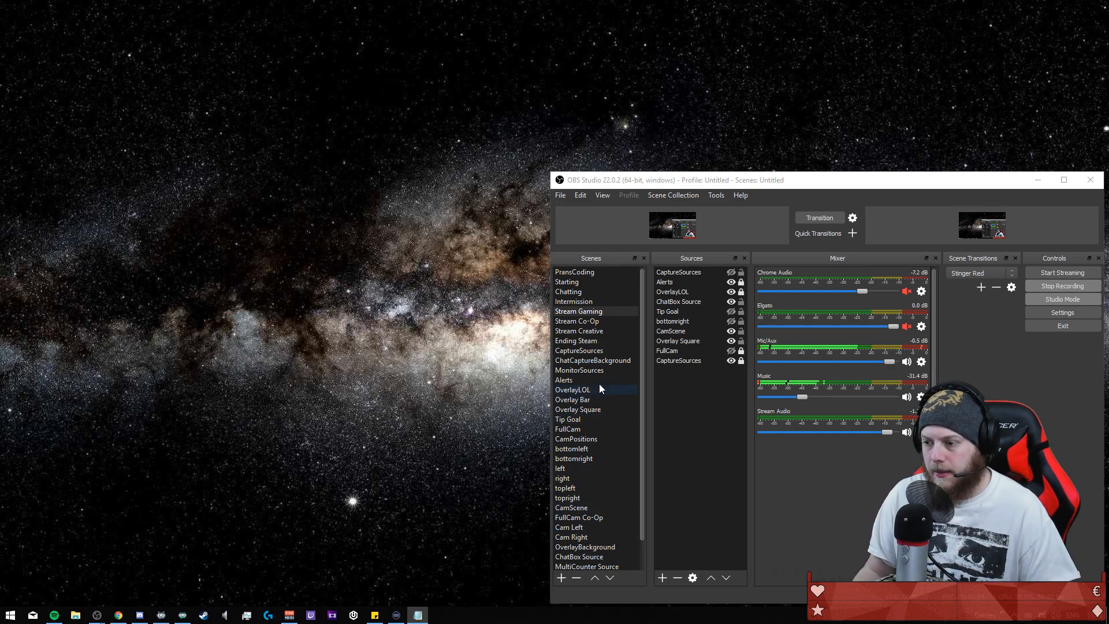
click(579, 410)
right_click(575, 413)
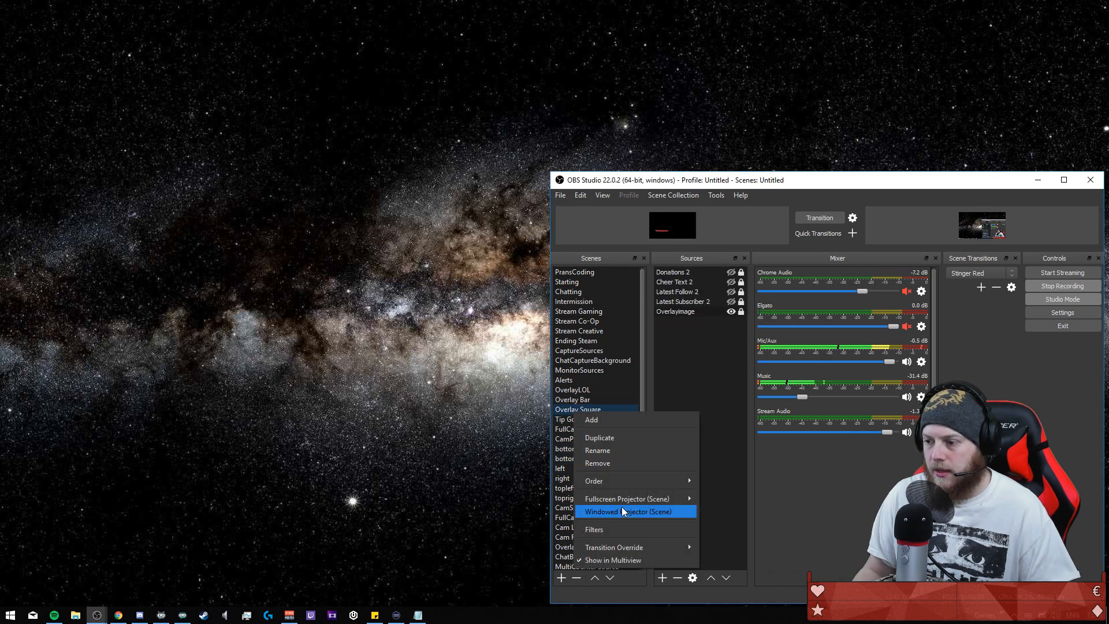
click(649, 508)
drag(570, 225, 228, 51)
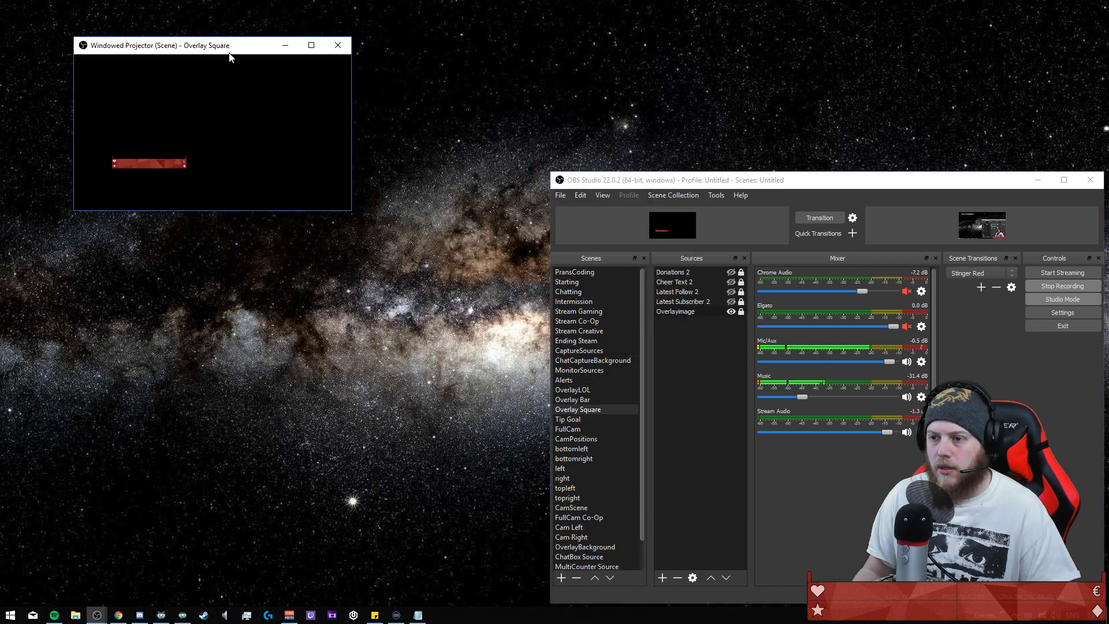
drag(351, 208, 559, 371)
drag(401, 47, 353, 26)
- Open a windowed projector of the program output, move it off this display, and adjust the Overlay Square projector's placement
right_click(1043, 212)
click(1048, 231)
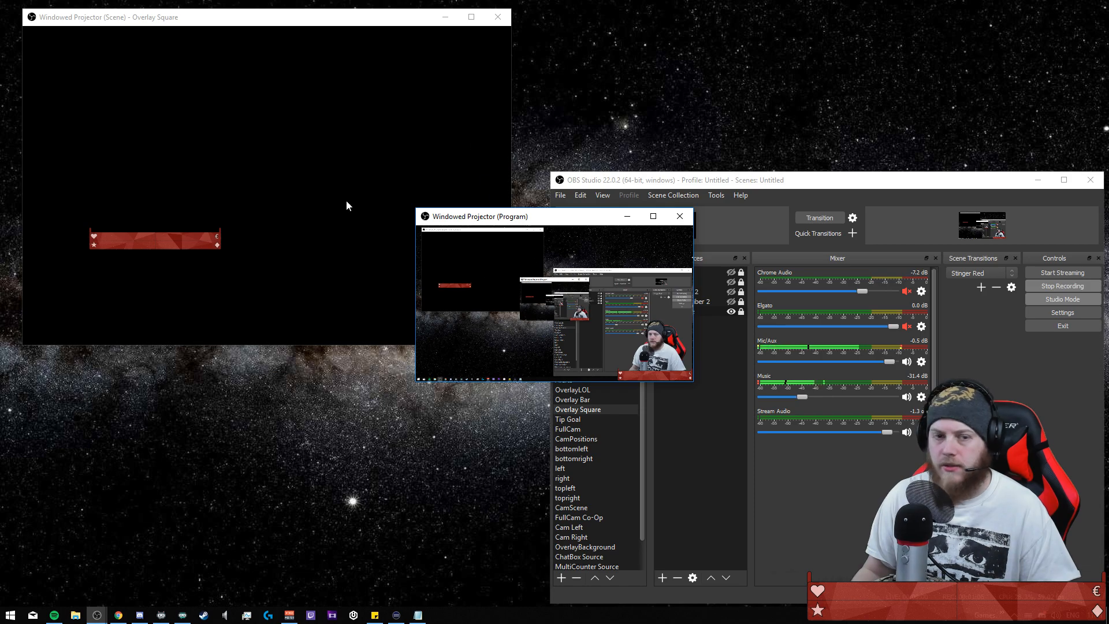
drag(566, 219, 0, 237)
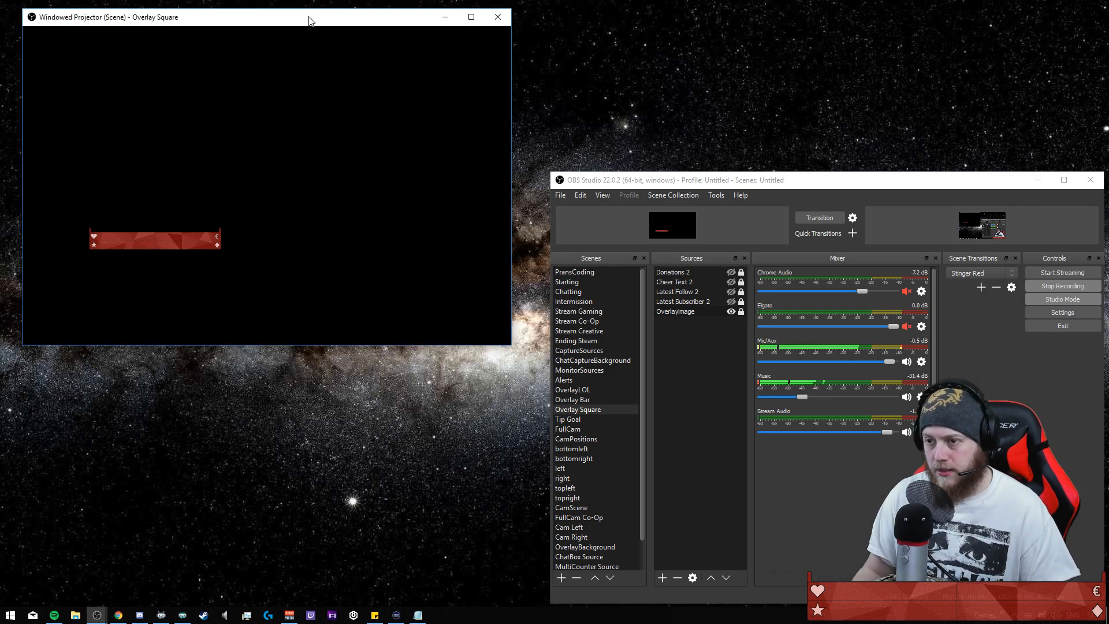
drag(315, 25, 246, 24)
- Make the Latest Follow 2 source visible in the Overlay Square scene
click(696, 282)
click(701, 293)
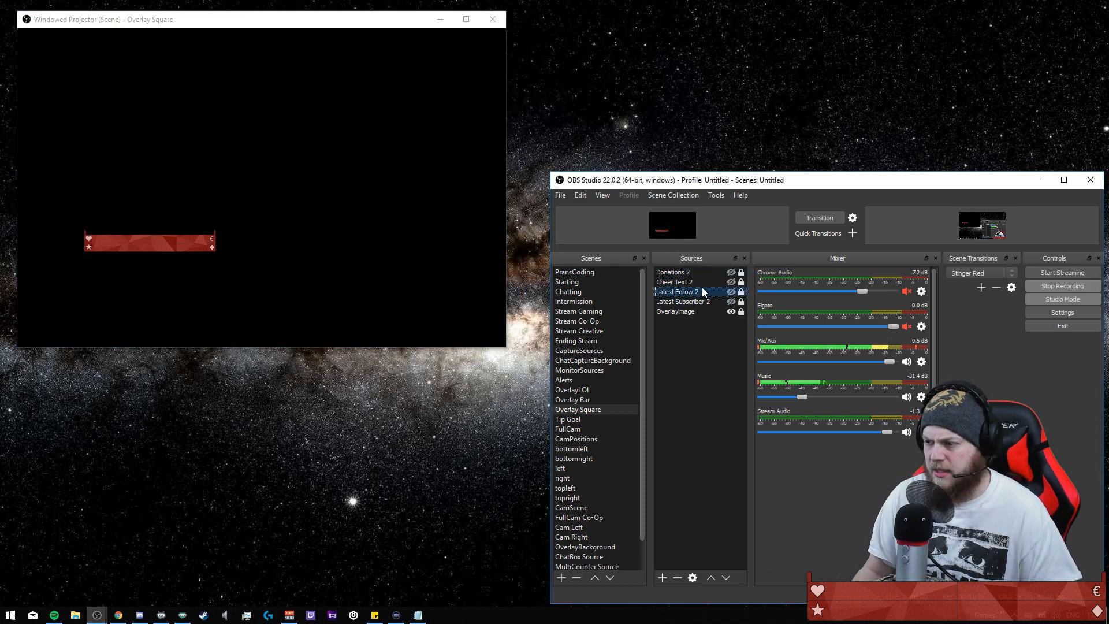
click(732, 292)
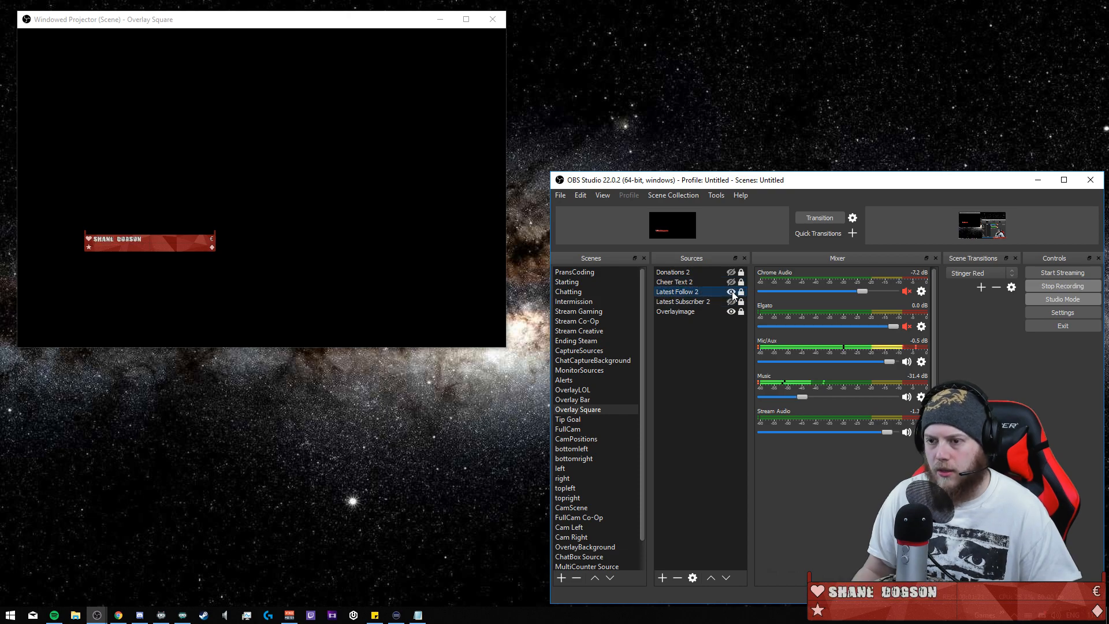
- Review the Latest Follow 2 text source's properties to check which text file it reads from, and close them
click(705, 294)
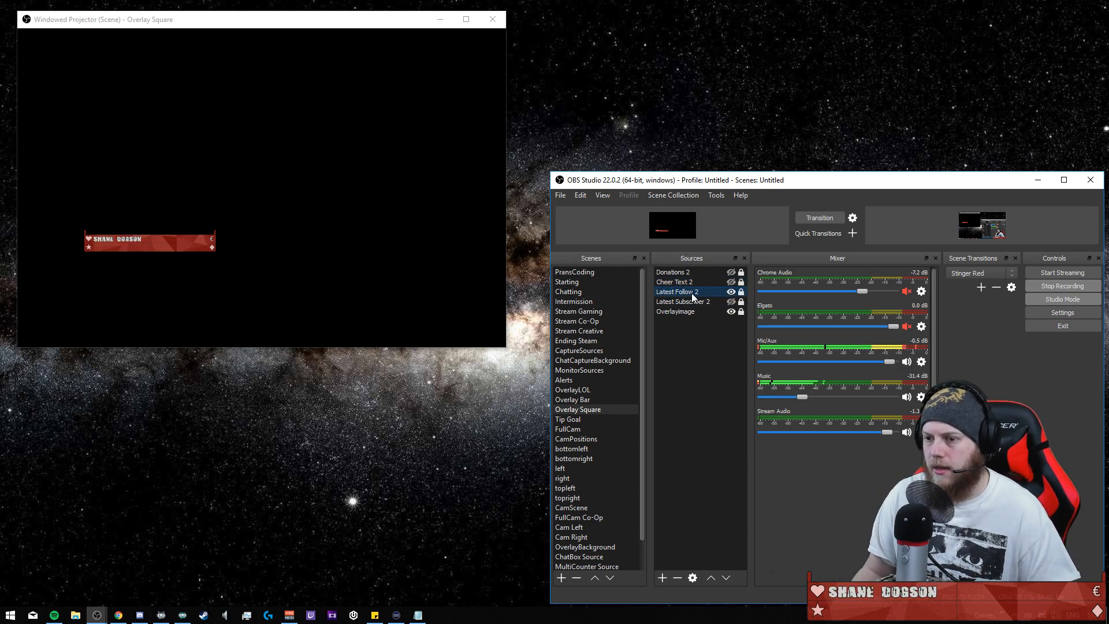
right_click(686, 293)
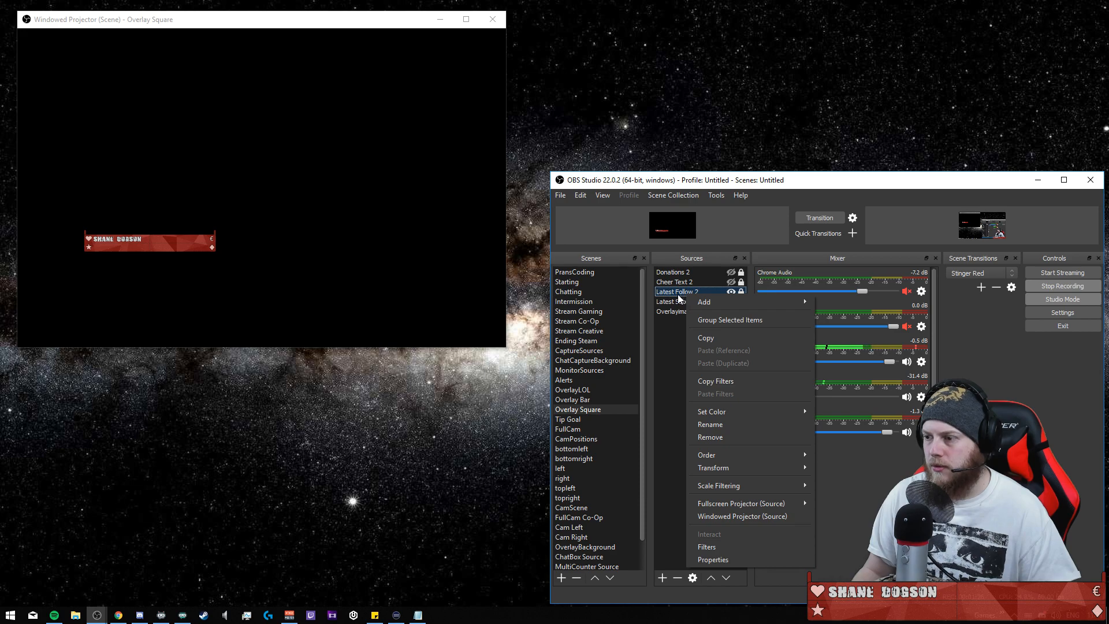
click(716, 560)
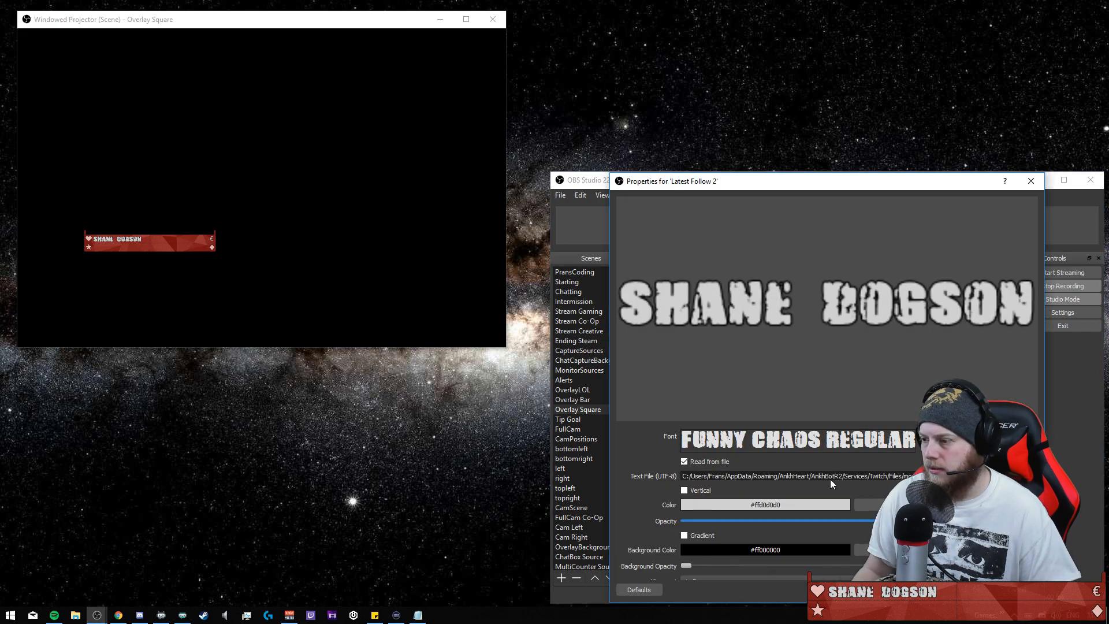
key(super)
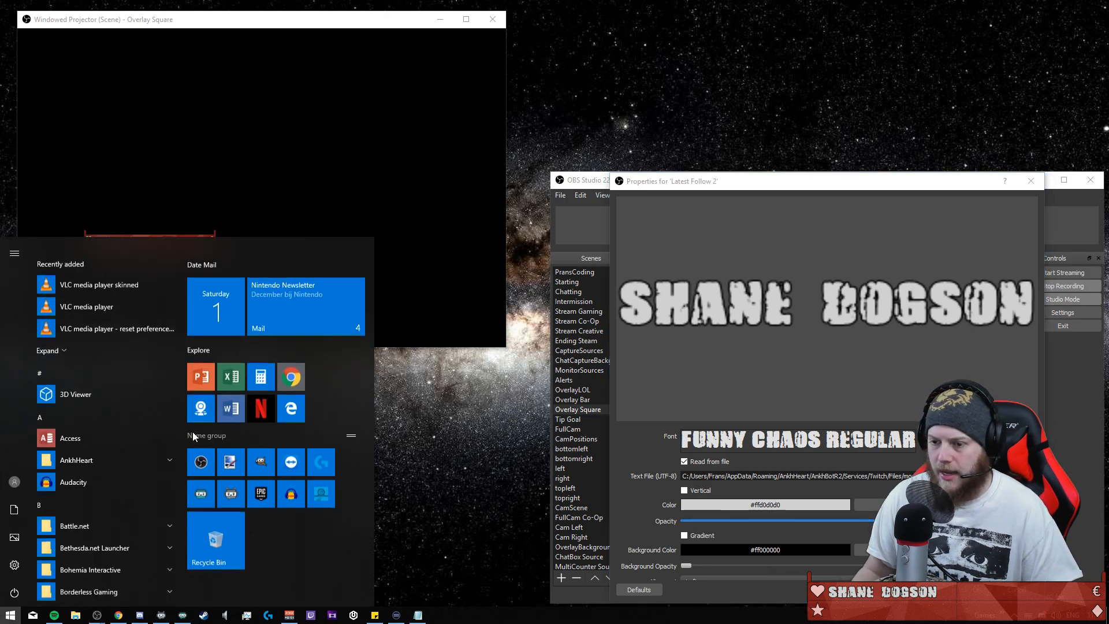
key(Escape)
key(Escape)
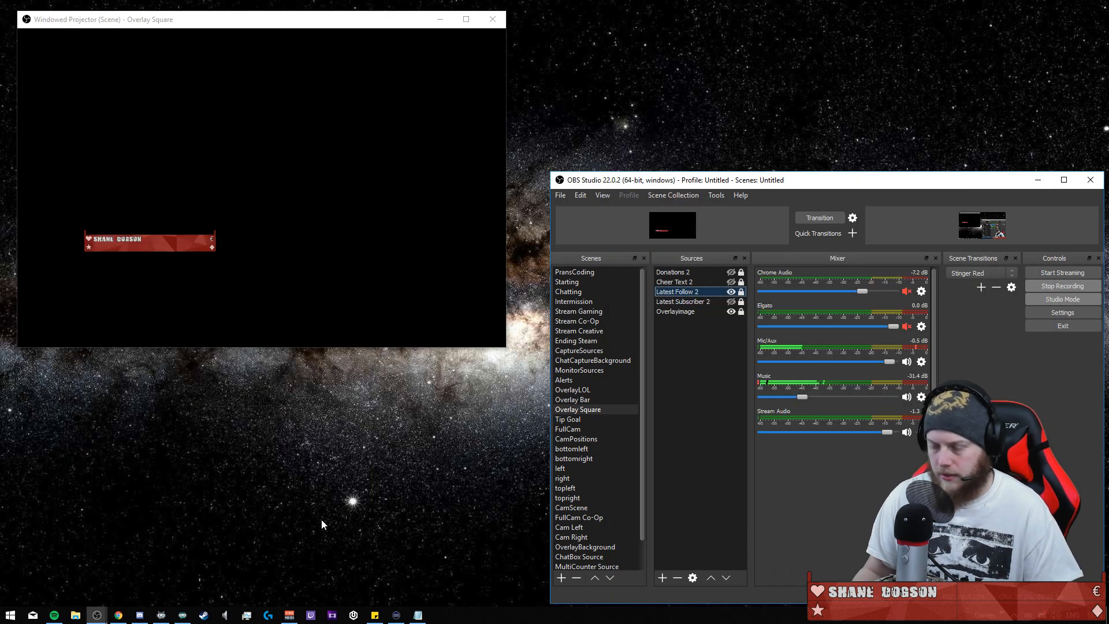
- Switch to File Explorer and open the most_recent_follower text file from the AnkhBotR2 Twitch Files folder
key(super)
click(75, 615)
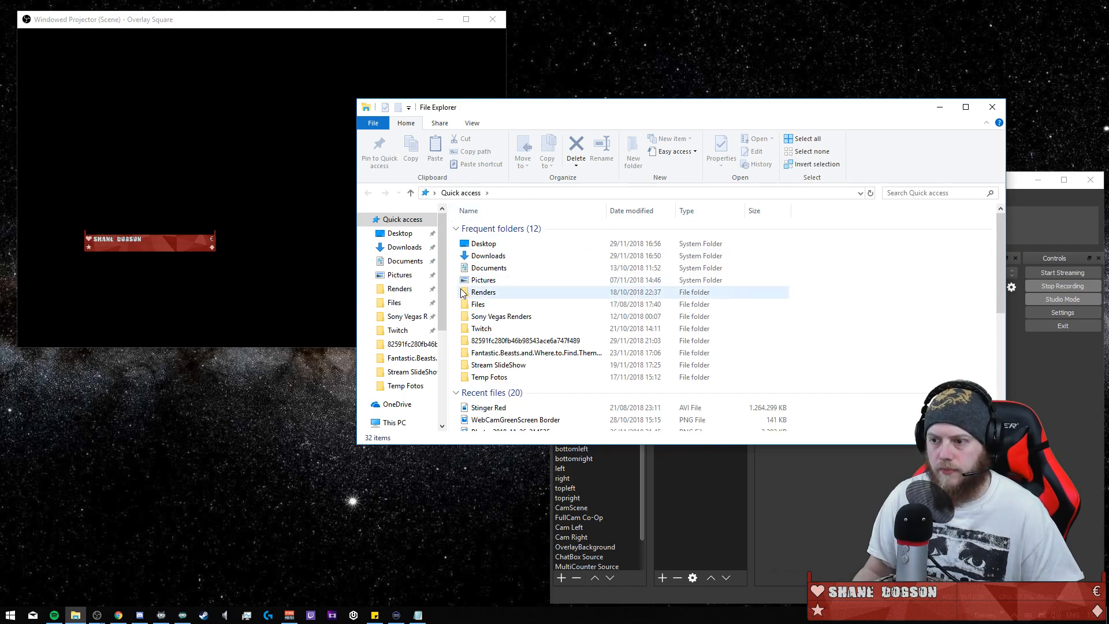
click(399, 302)
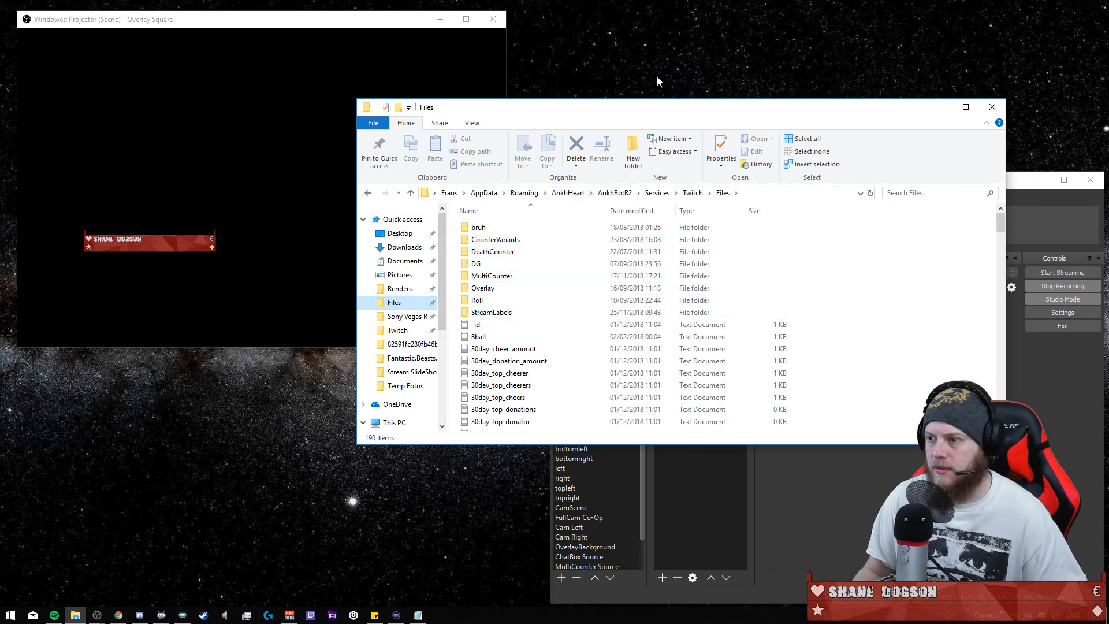
drag(726, 110, 886, 68)
scroll(778, 311, down, 9)
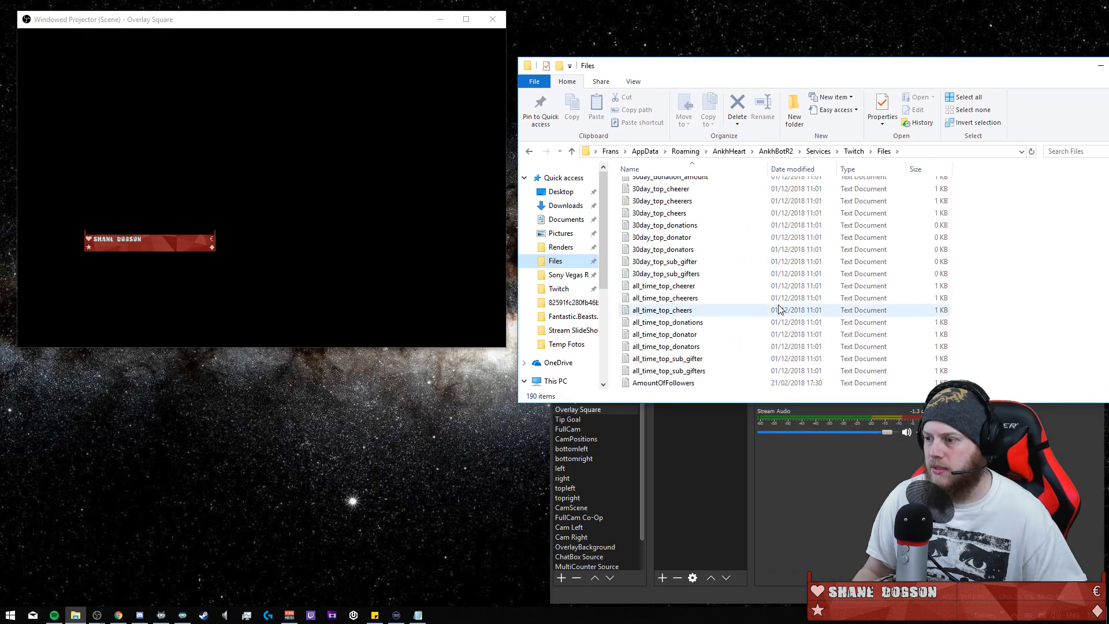
scroll(778, 312, down, 15)
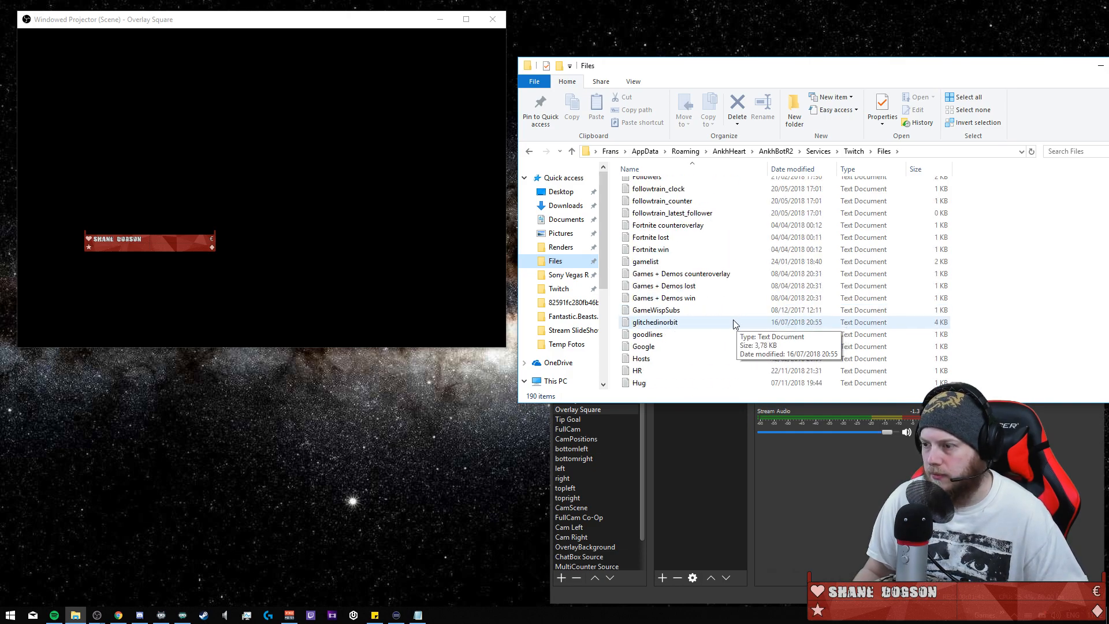
scroll(723, 327, down, 6)
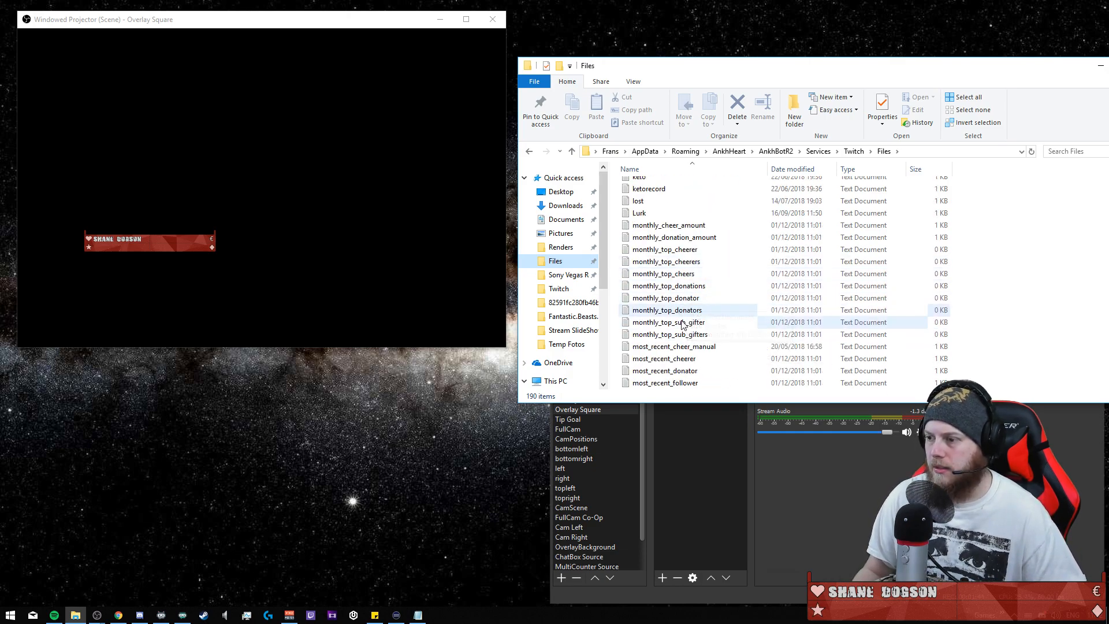
click(691, 347)
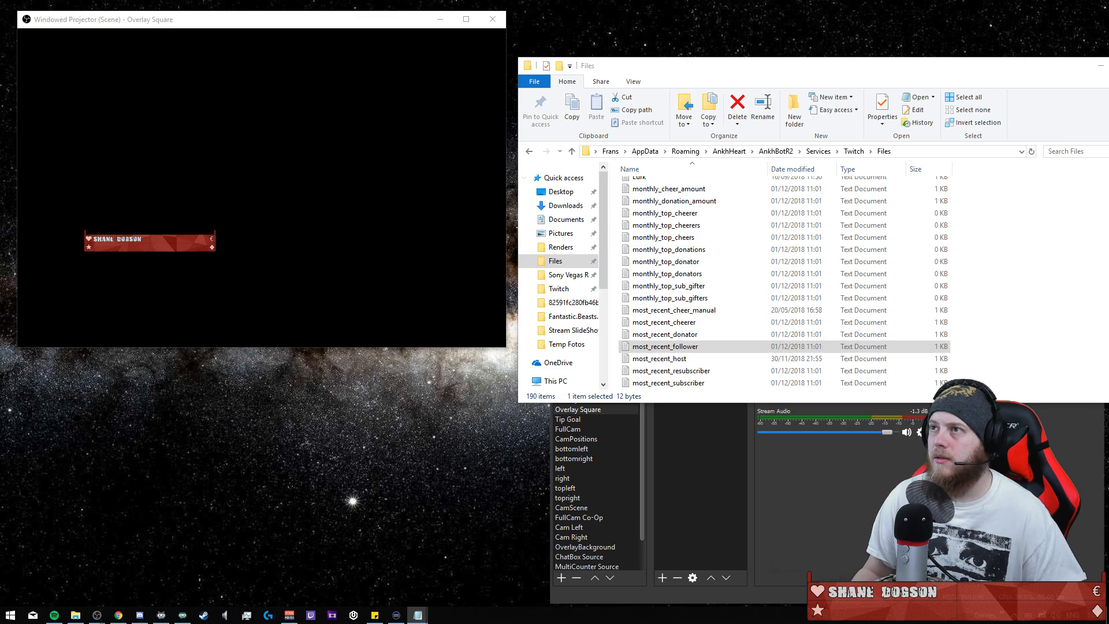
key(Return)
- Replace the contents of most_recent_follower with "ReallyLongUserNameOnTwitch" and save the file
key(ctrl+a)
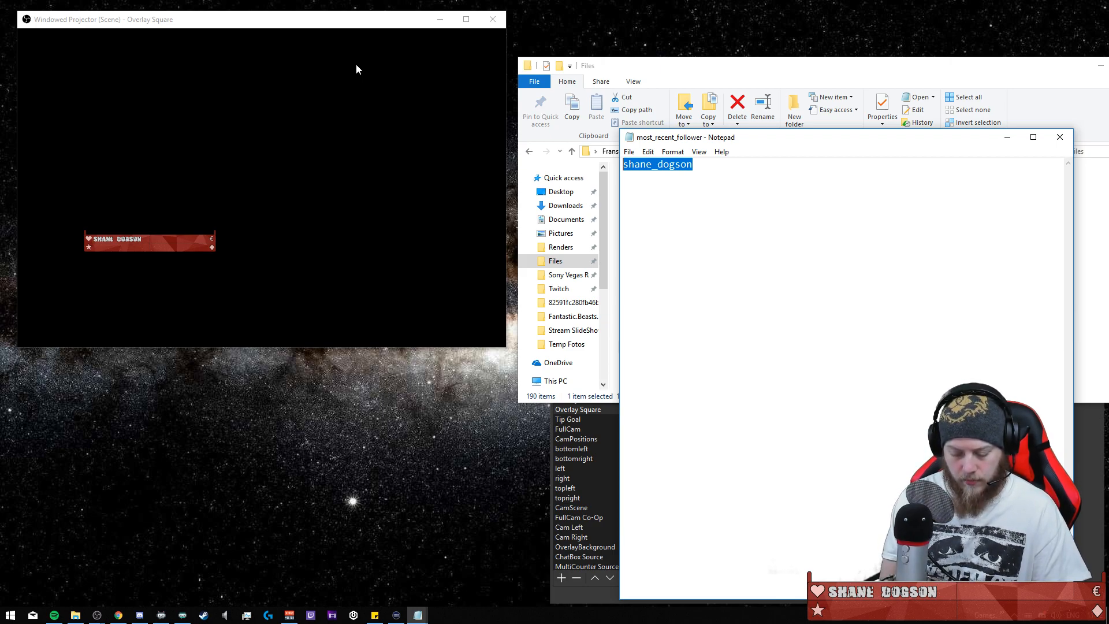
text(Really Long Un)
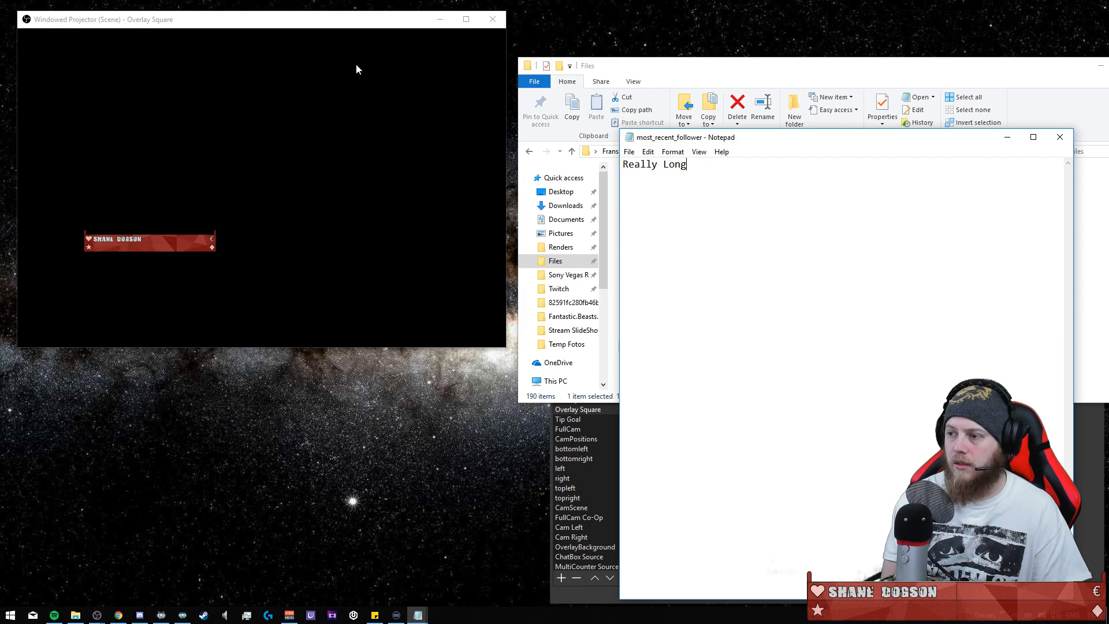
key(BackSpace)
key(BackSpace)
key(BackSpace)
key(BackSpace)
key(BackSpace)
key(BackSpace)
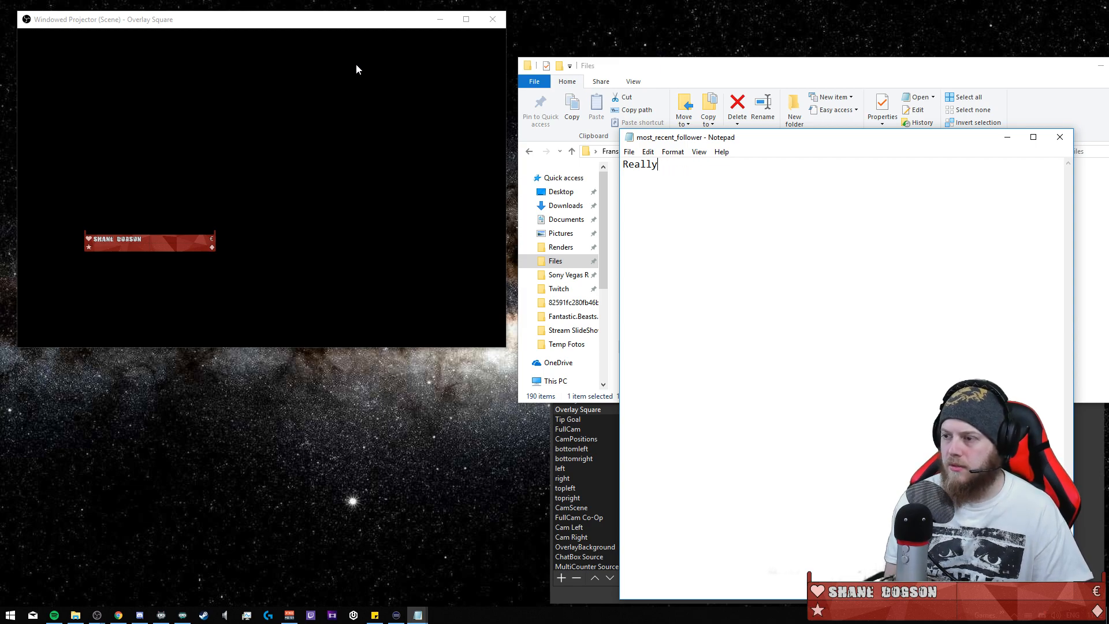
text(LongUserName)
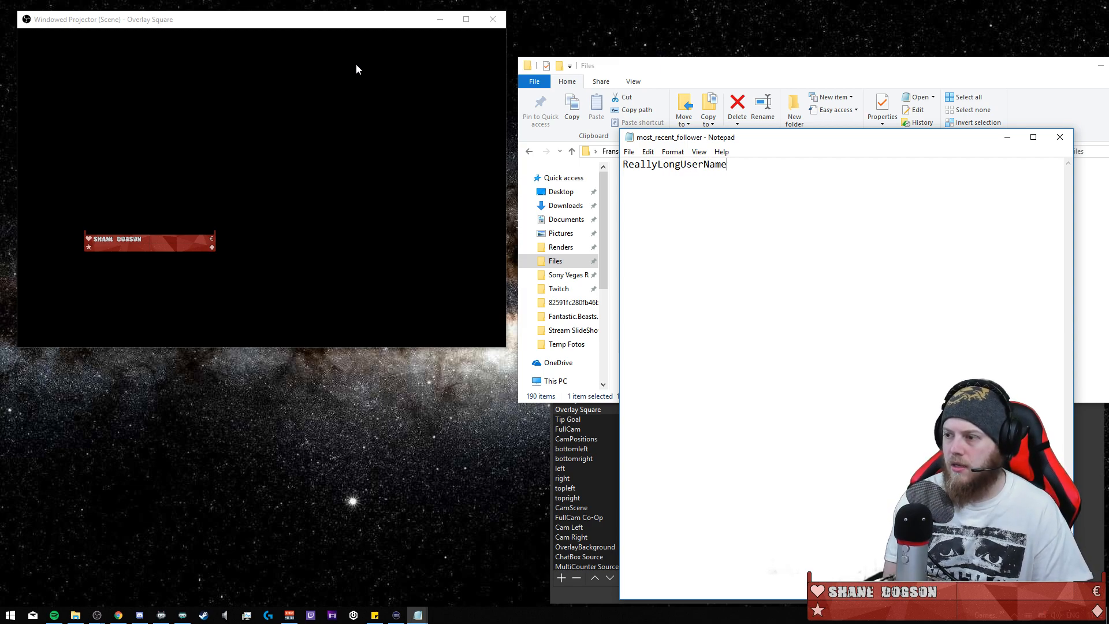
text(OnTwitch)
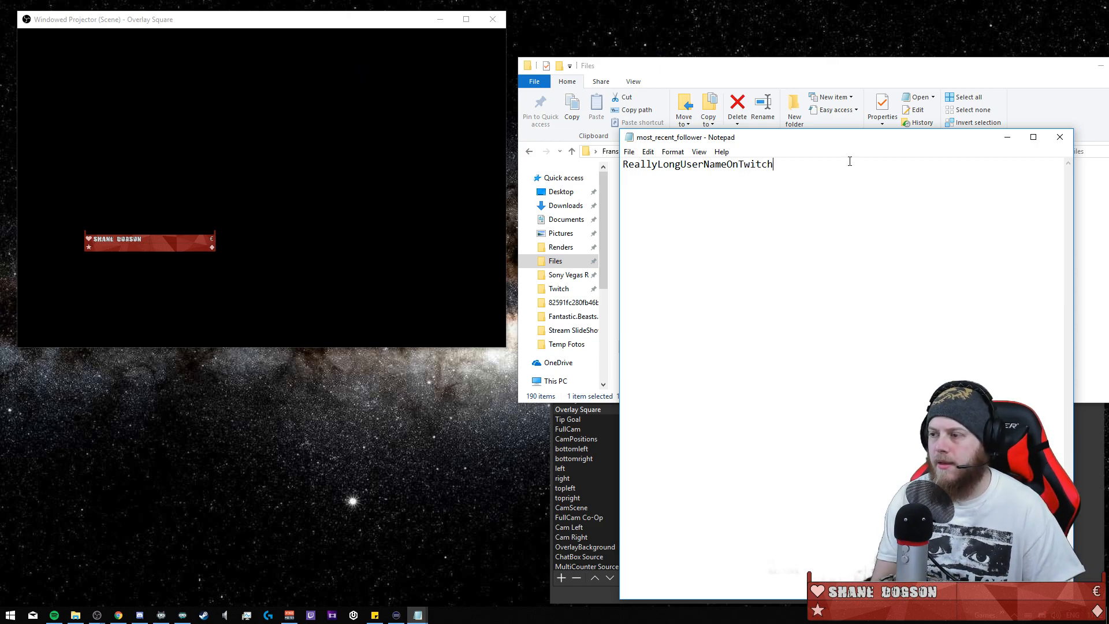
key(ctrl+s)
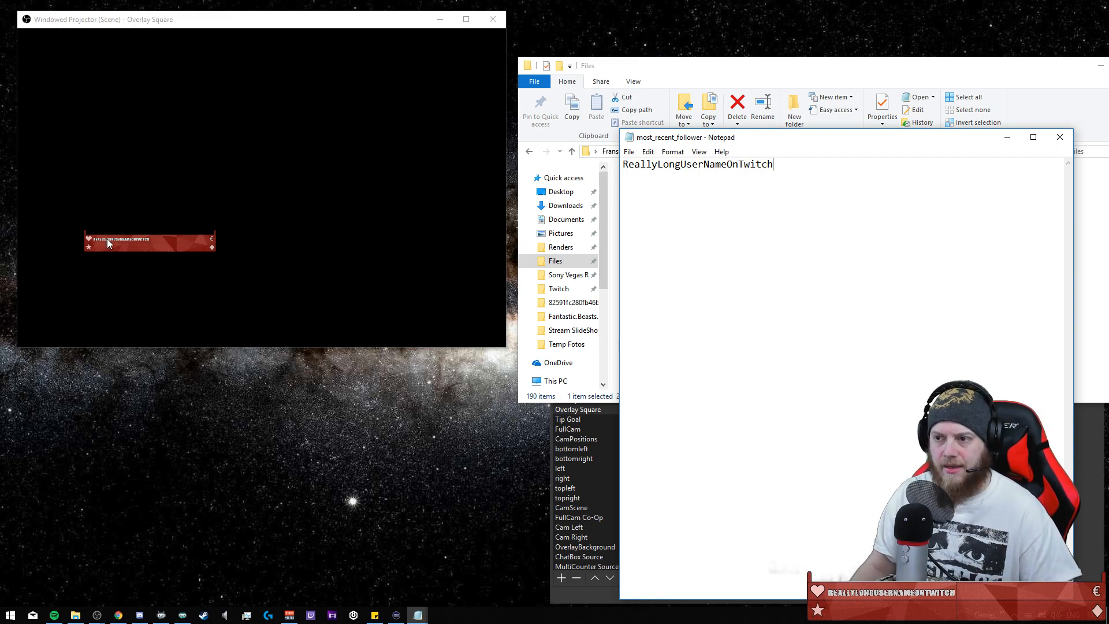
- Enlarge the Overlay Square projector to inspect how the long follower name fits the overlay, and shrink the window back
drag(506, 350, 834, 399)
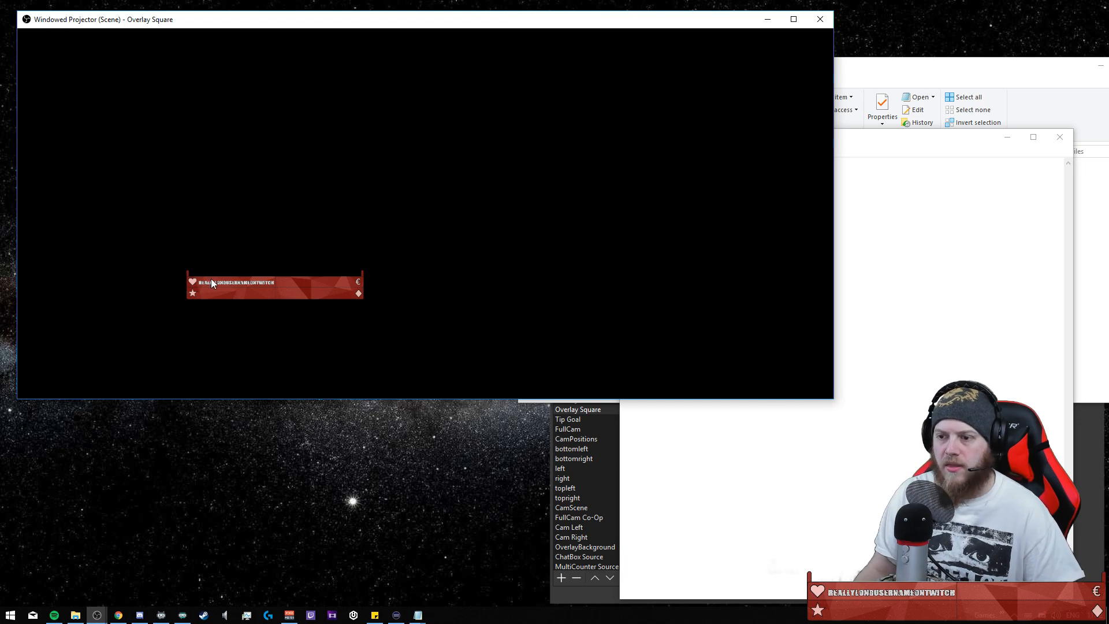
mouse_move(457, 24)
mouse_down()
mouse_move(433, 35)
mouse_move(470, 29)
mouse_move(454, 29)
mouse_up()
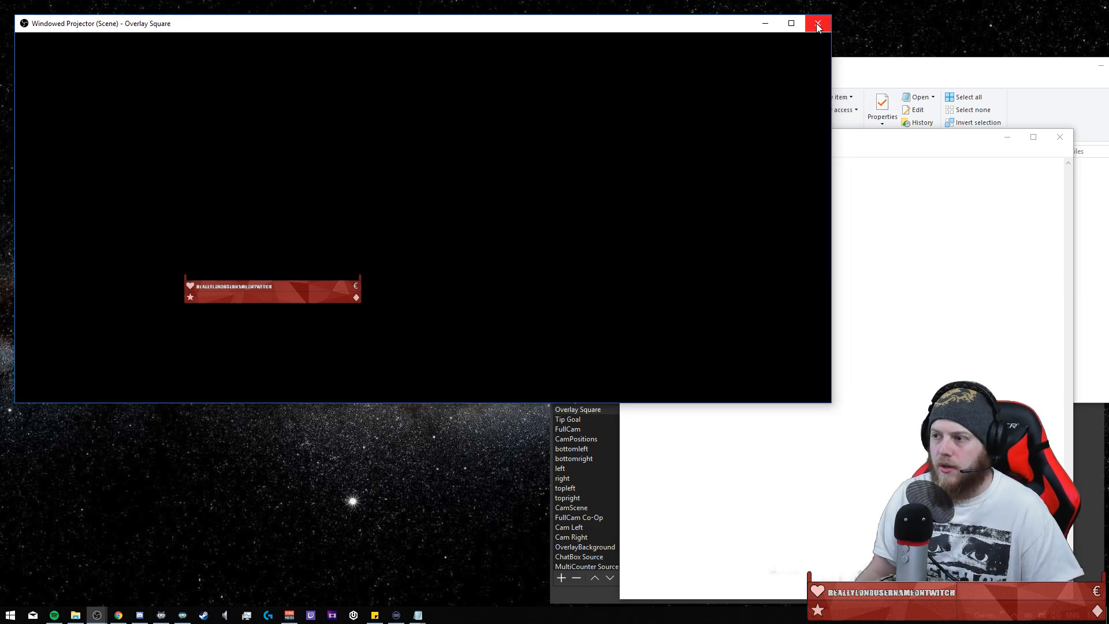
drag(832, 402, 513, 305)
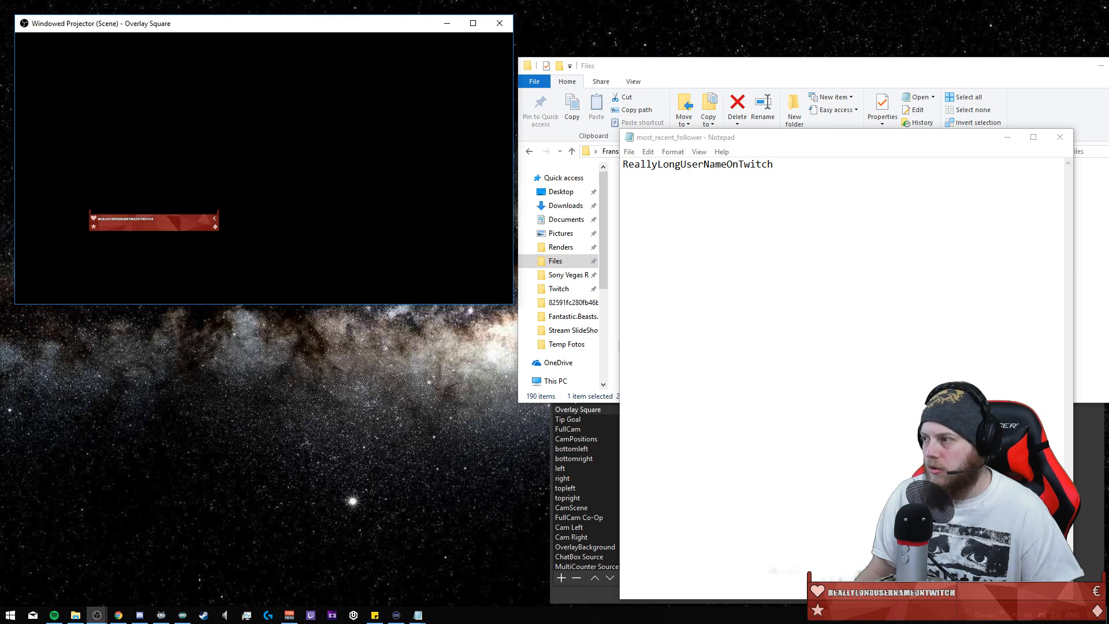
- Minimize the text file and File Explorer windows and return to OBS Studio
click(1007, 137)
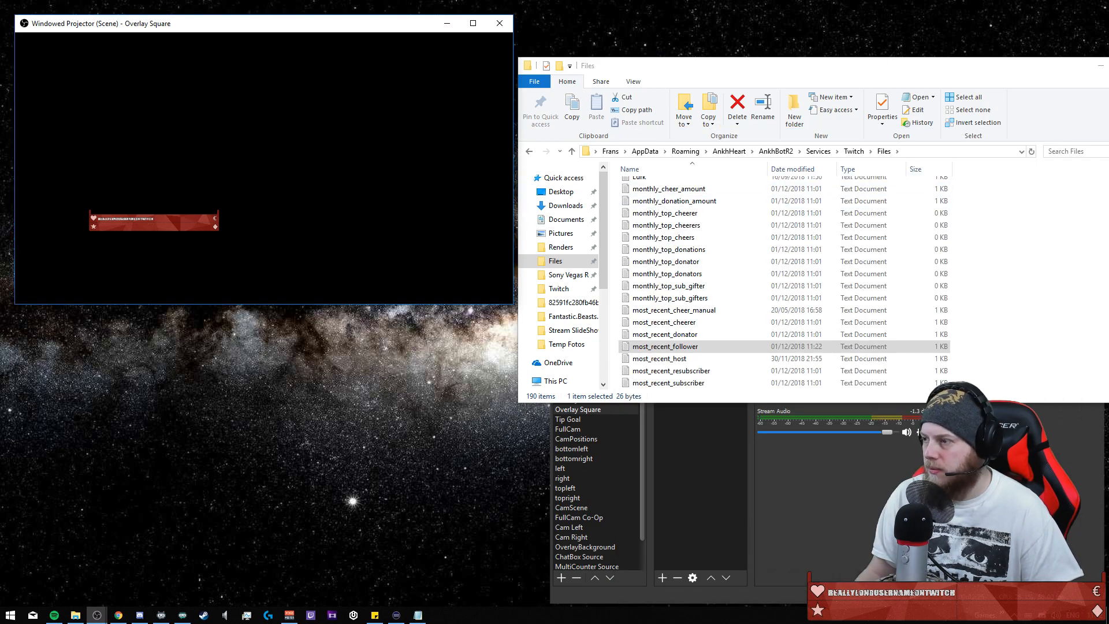
click(1101, 66)
click(698, 481)
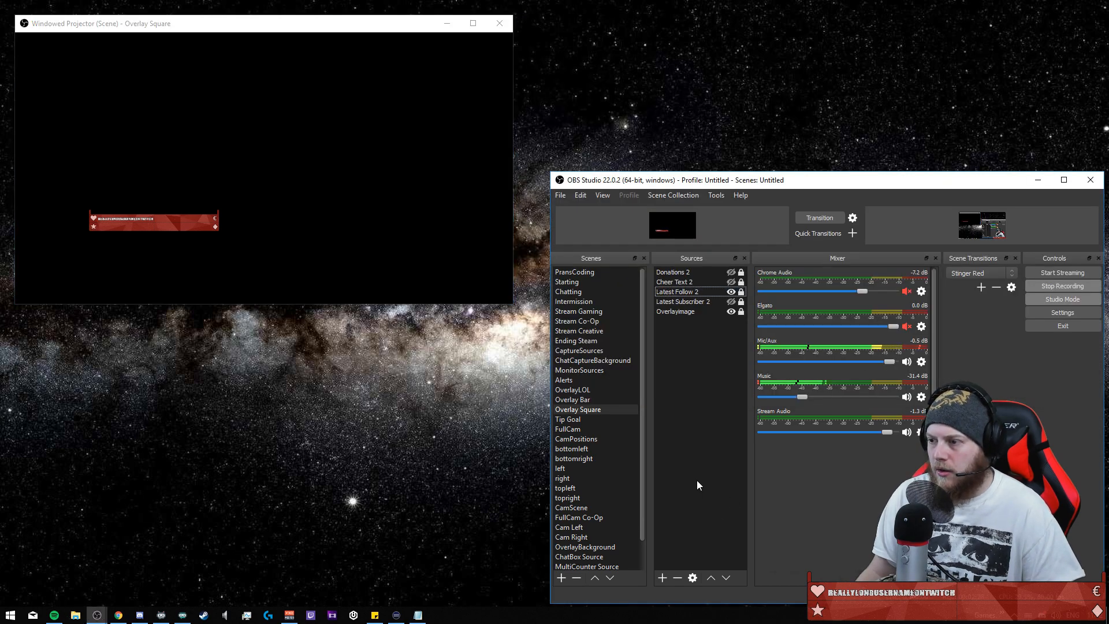
- Open the transform settings of the Latest Follow 2 source and move the dialog clear of the main window
right_click(699, 293)
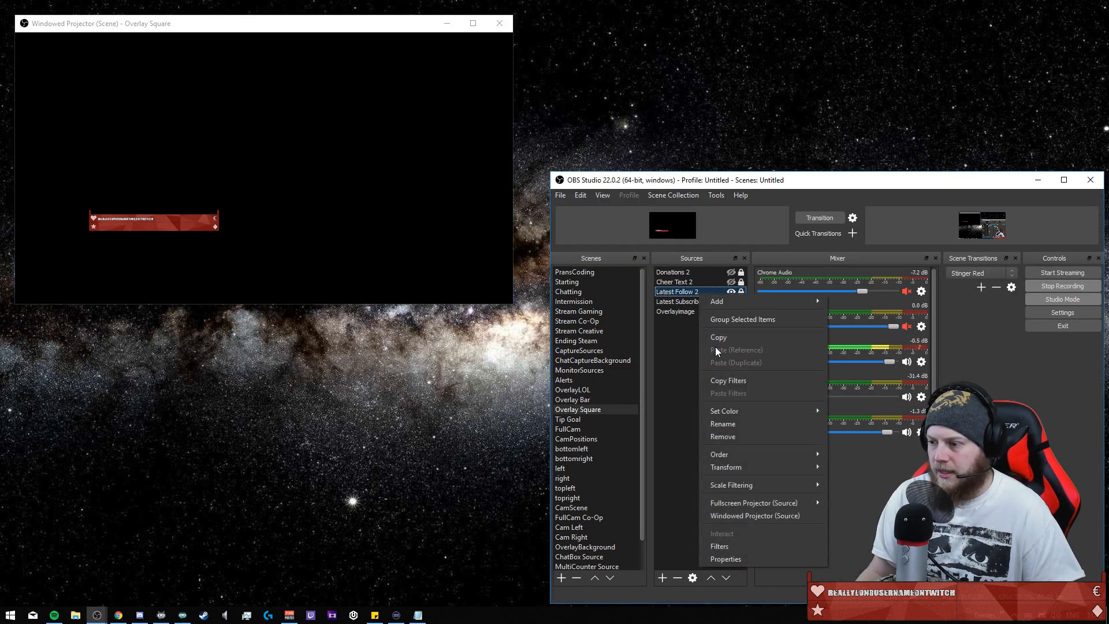
mouse_move(746, 465)
click(859, 462)
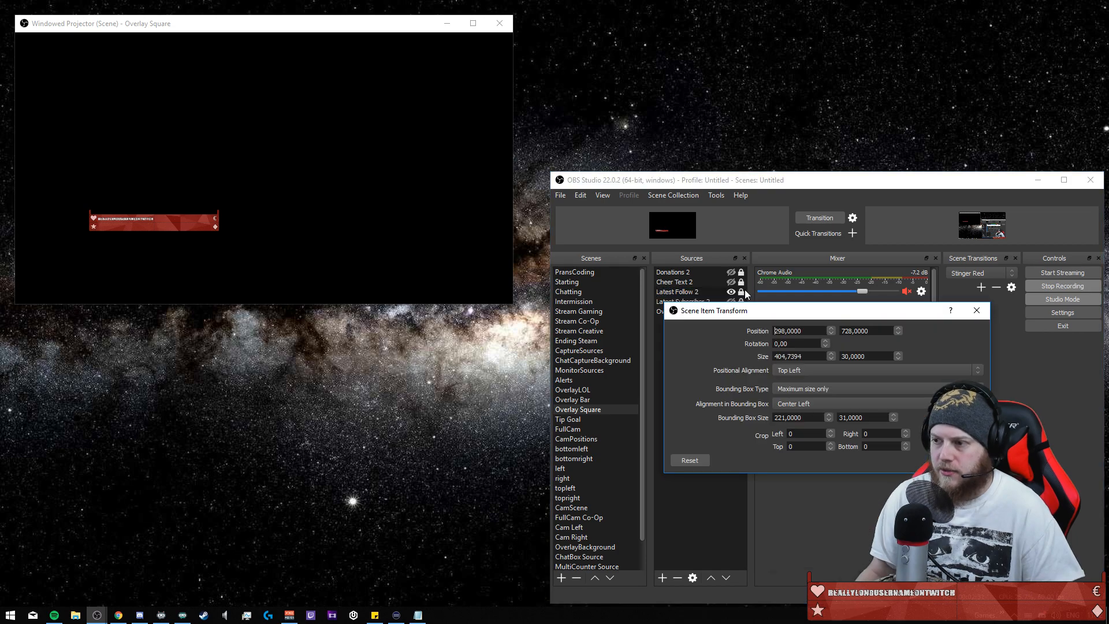
drag(810, 317, 540, 231)
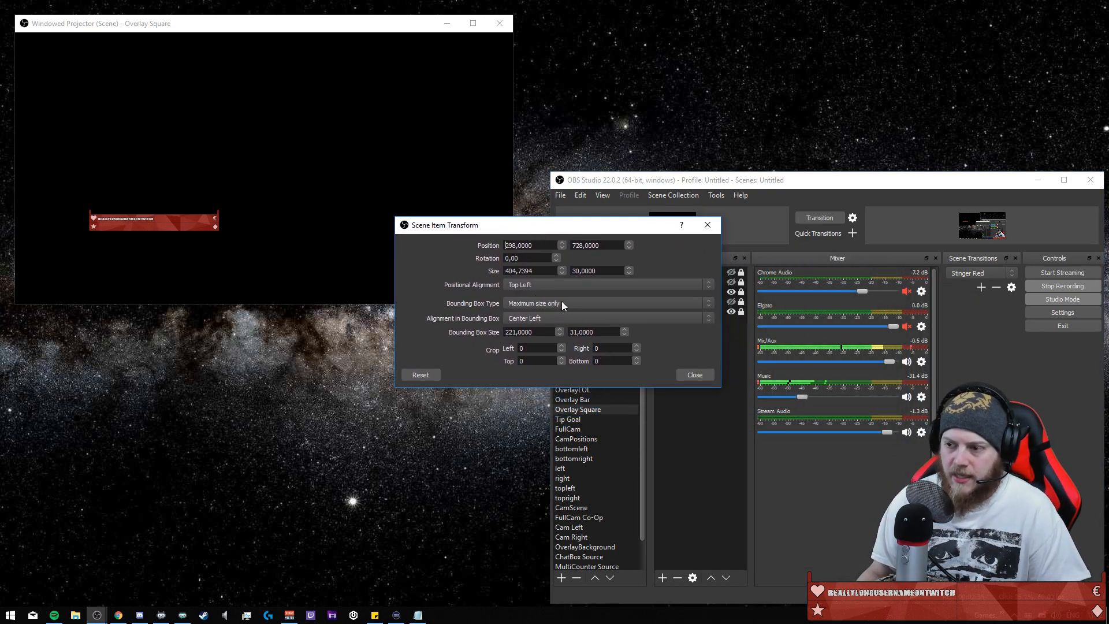
drag(556, 230, 336, 225)
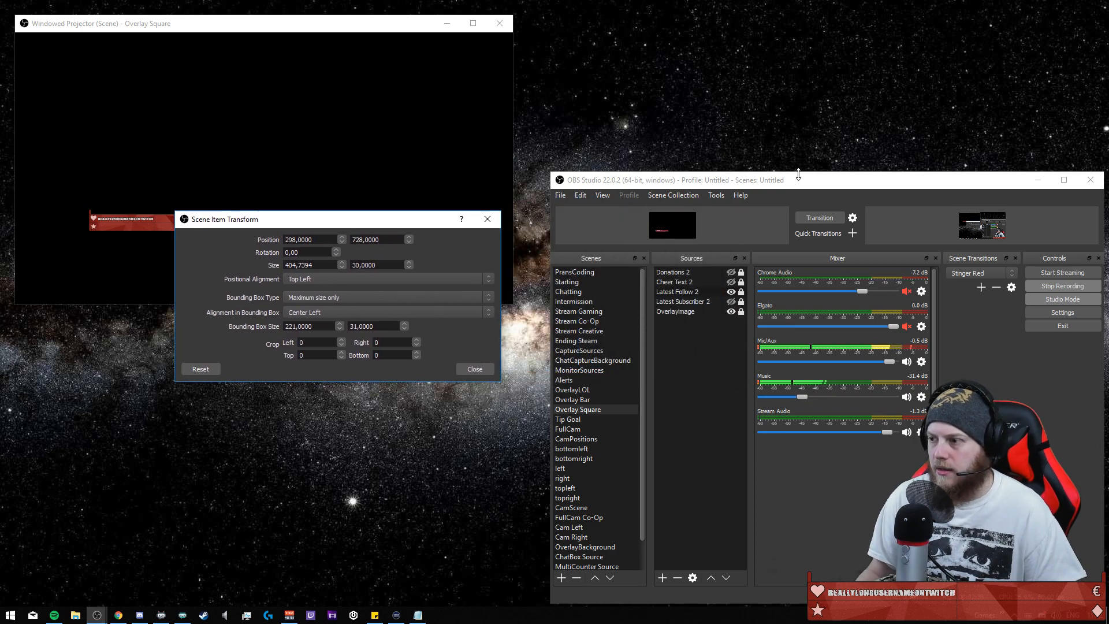
- Make the OBS window taller for a larger scene preview and select the Latest Subscriber 2 source
drag(859, 172, 872, 40)
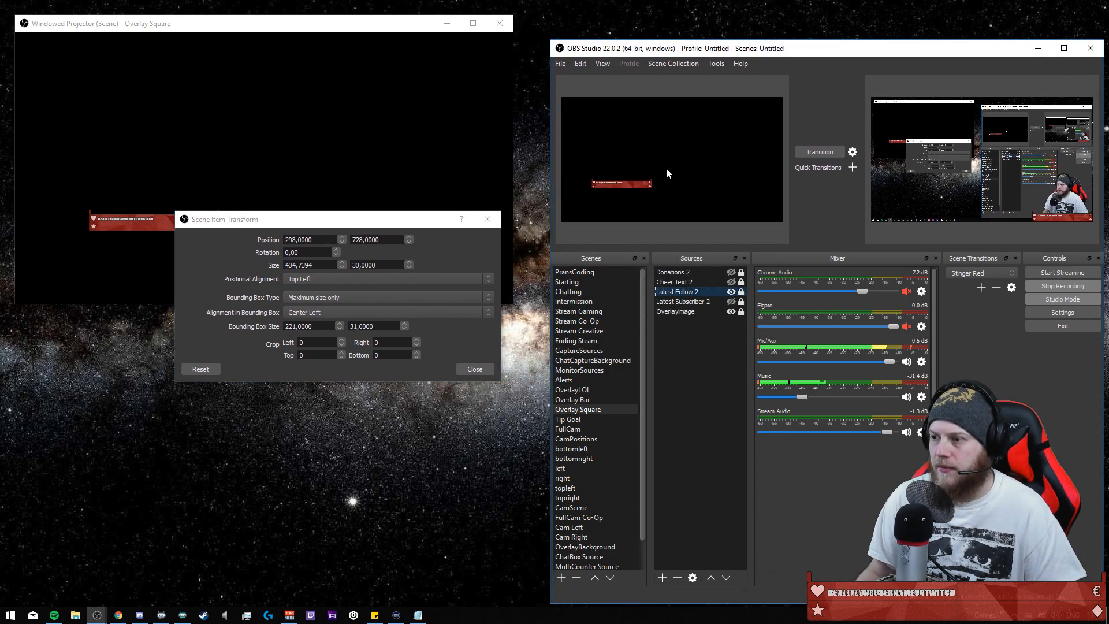
click(609, 183)
click(744, 303)
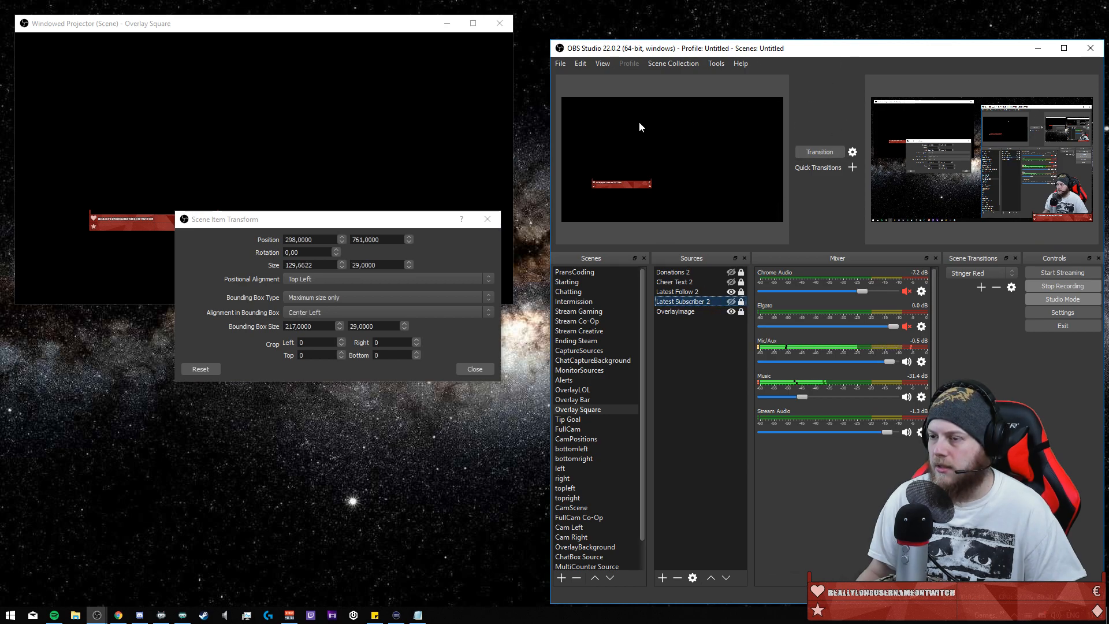
- Unlock the Latest Follow 2 source, select it in the scene preview and adjust the width of the OBS window
click(609, 182)
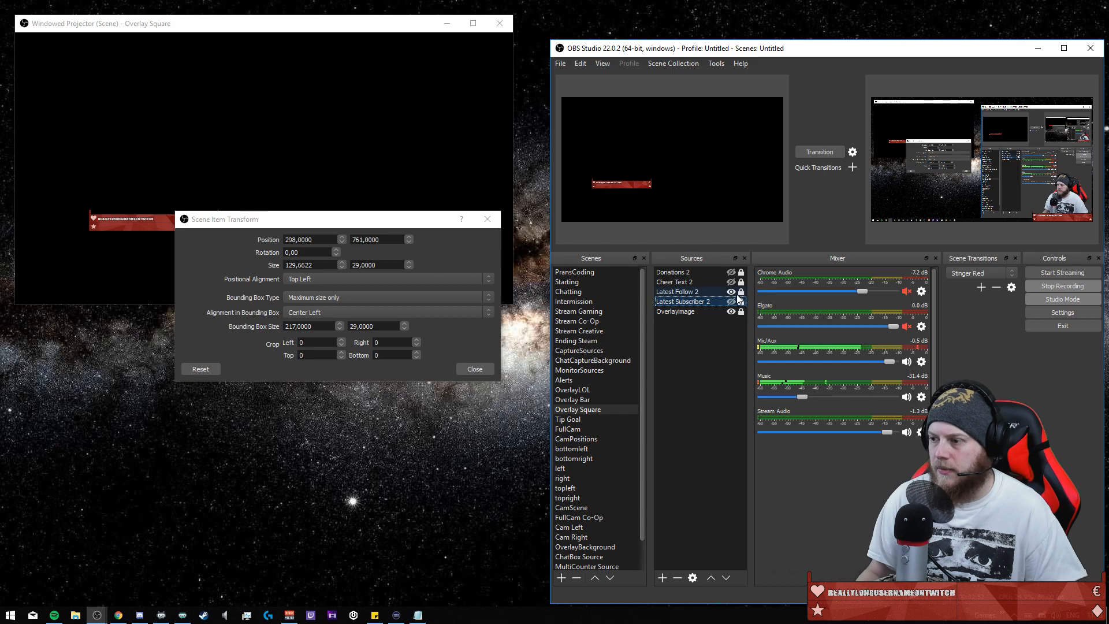
click(609, 186)
click(609, 182)
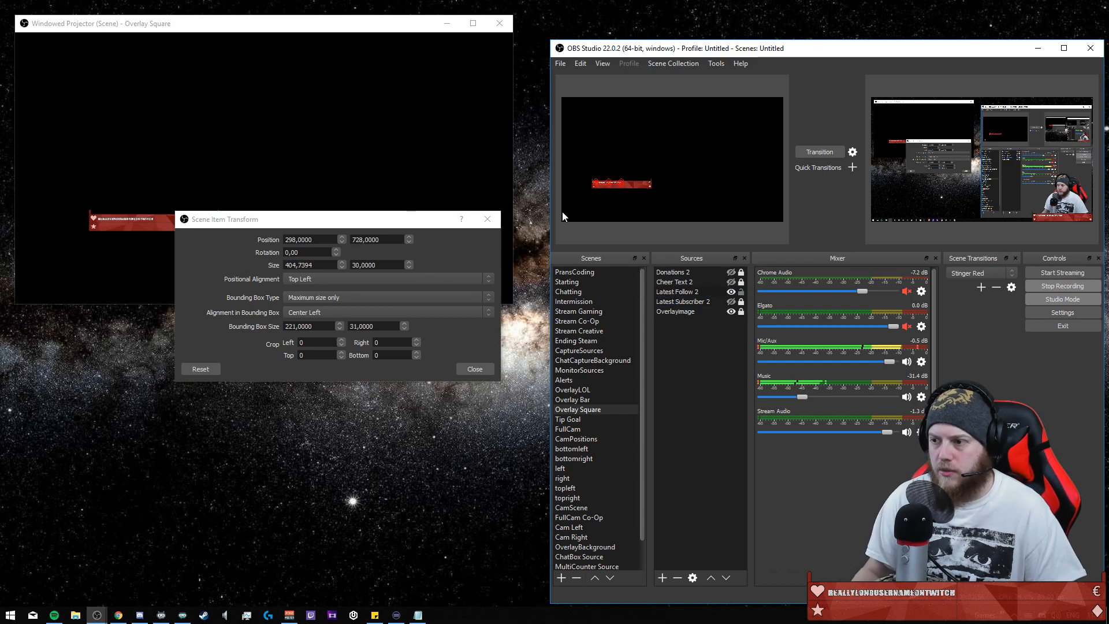
drag(548, 212, 480, 210)
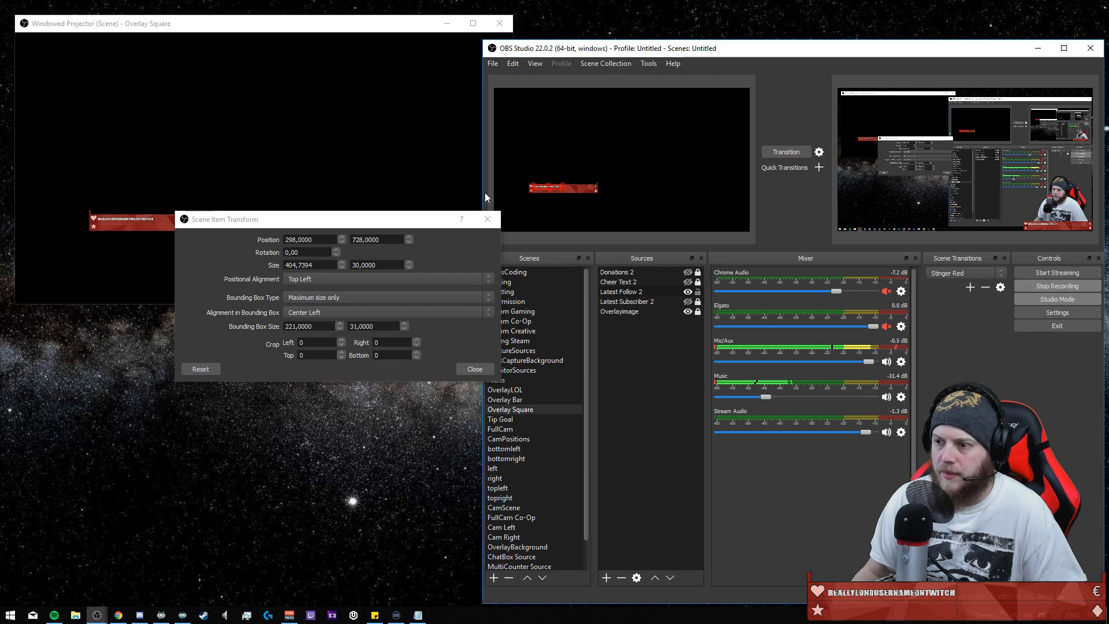
drag(483, 192, 554, 198)
- Examine the positional alignment and bounding box alignment options of Latest Follow 2, and make the OBS window shorter
click(360, 281)
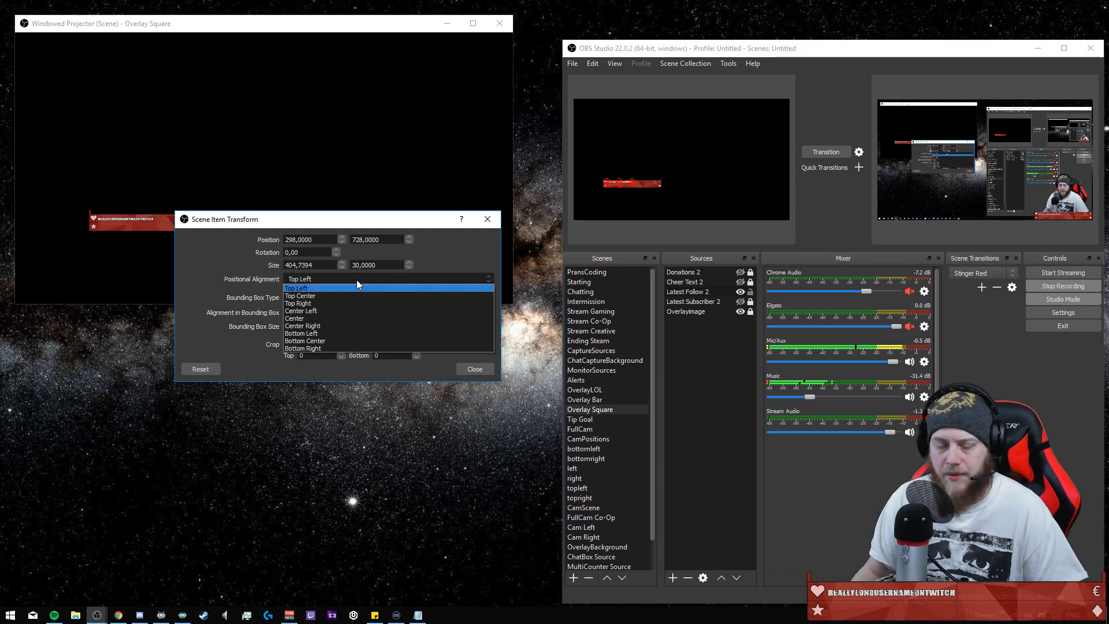
click(352, 275)
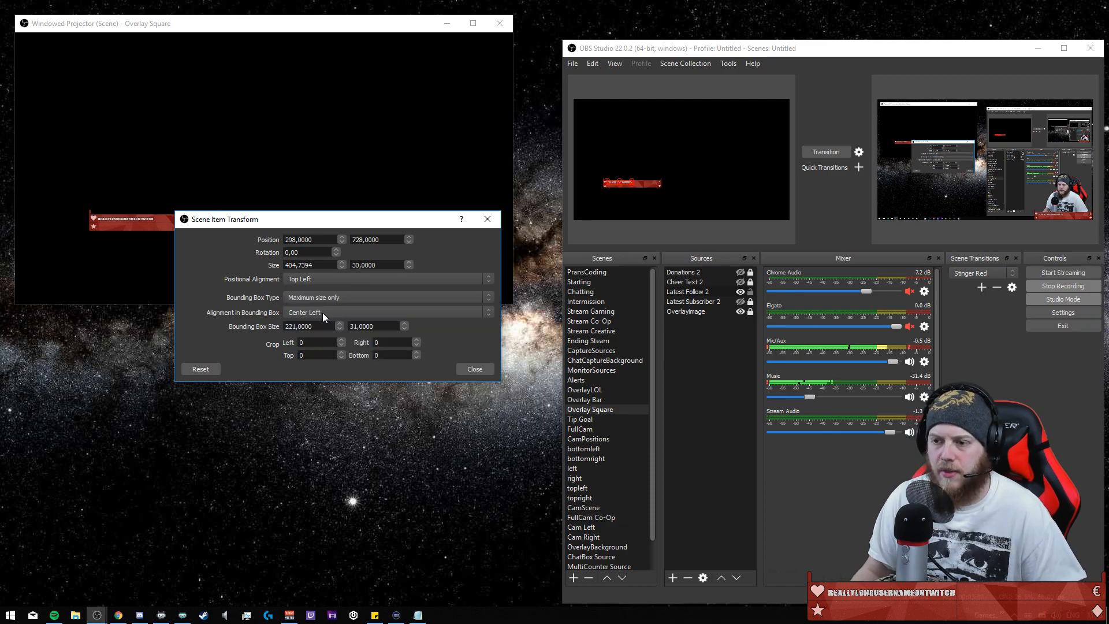
click(319, 315)
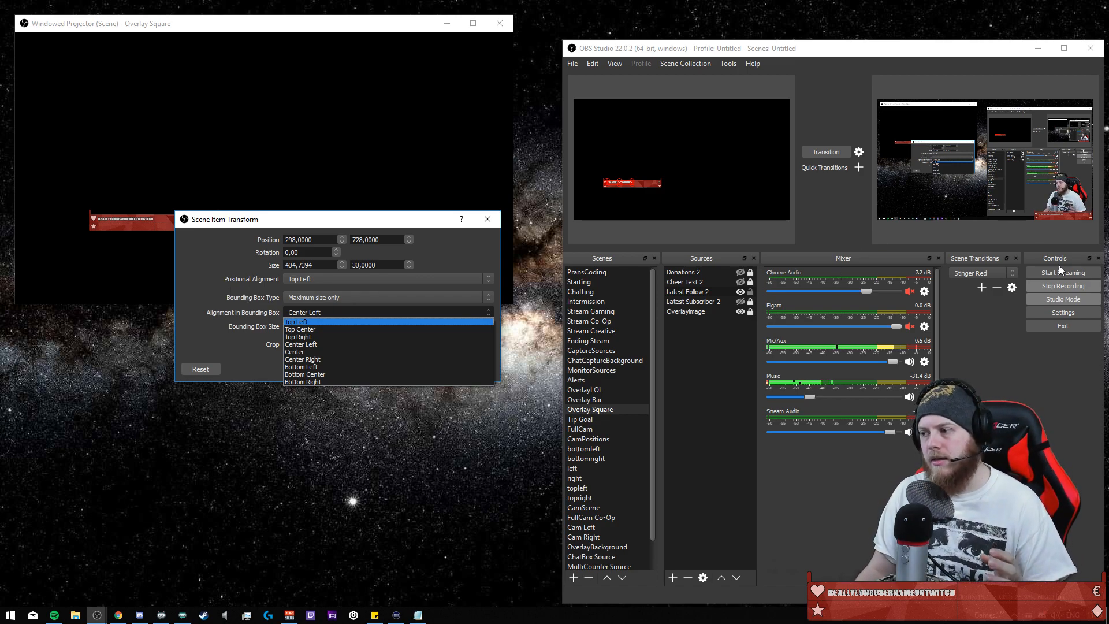
click(931, 50)
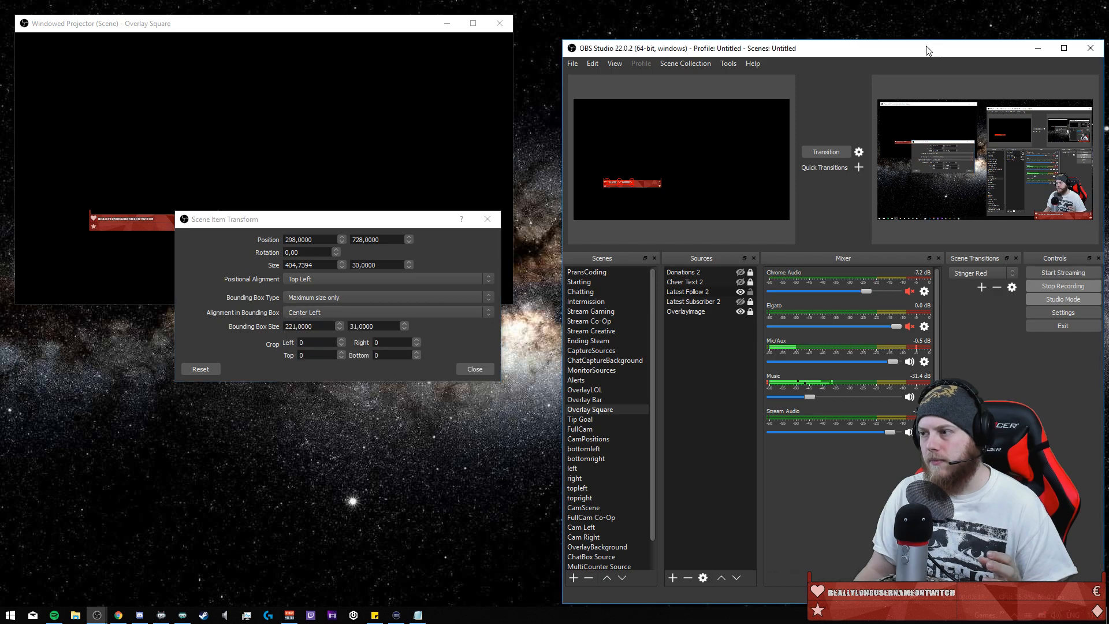
drag(921, 39, 925, 152)
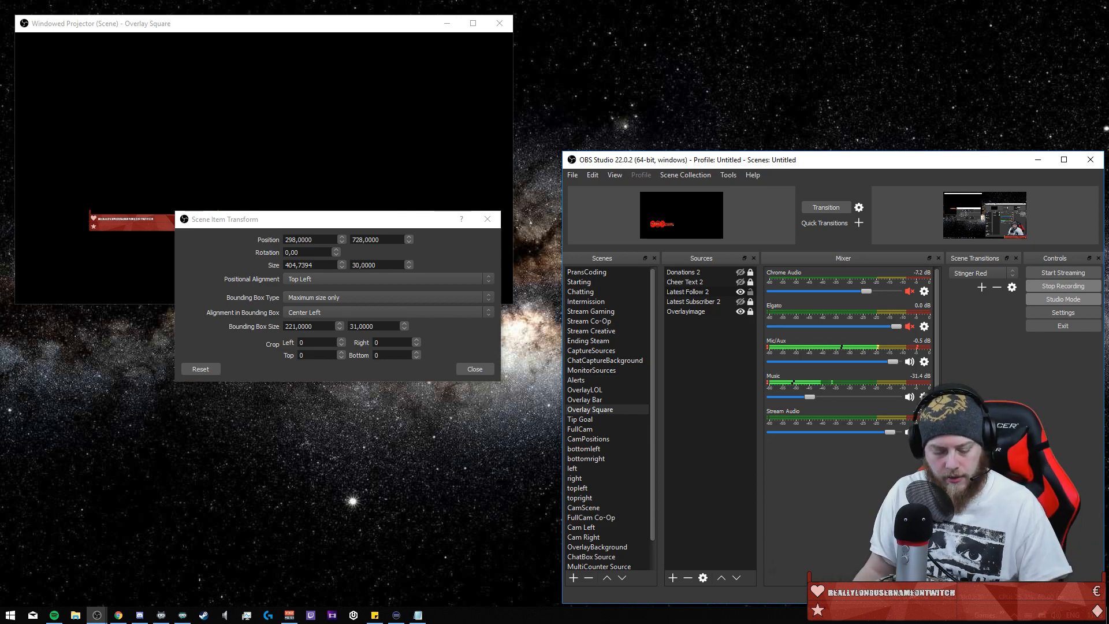
key(super)
text(c)
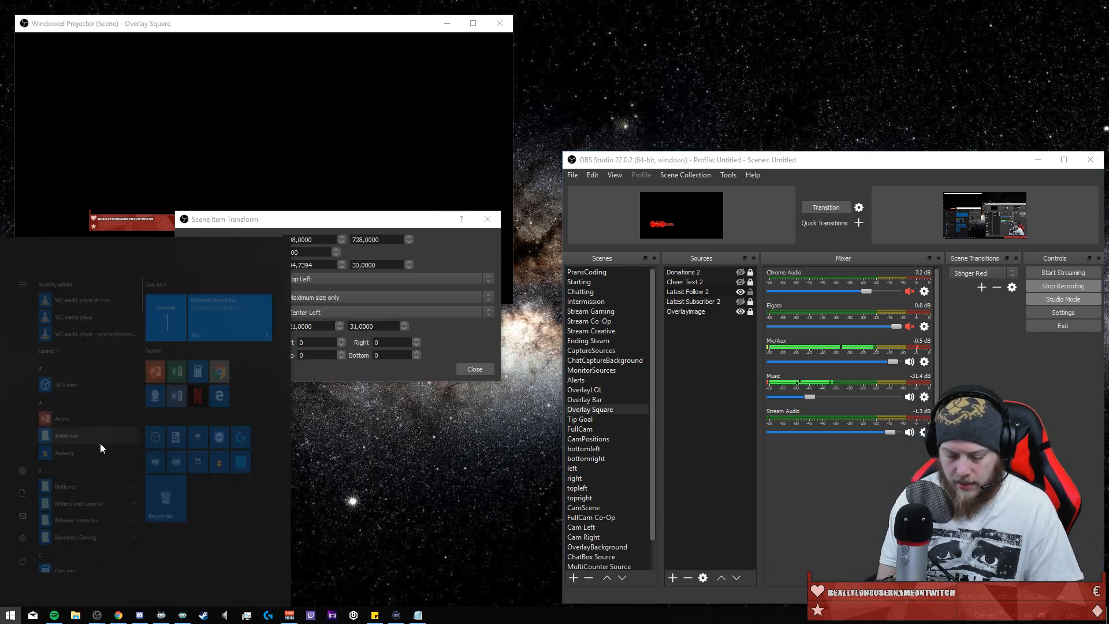
text(note)
key(super)
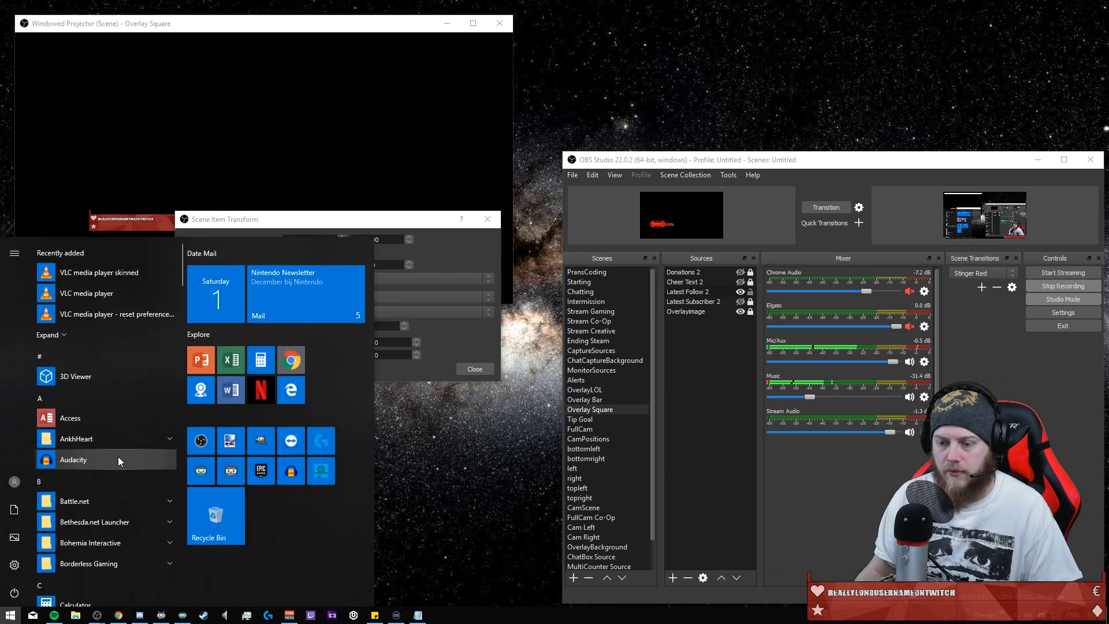
- Switch to File Explorer and open the most_recent_follower text file from the Files folder
key(super+e)
click(555, 260)
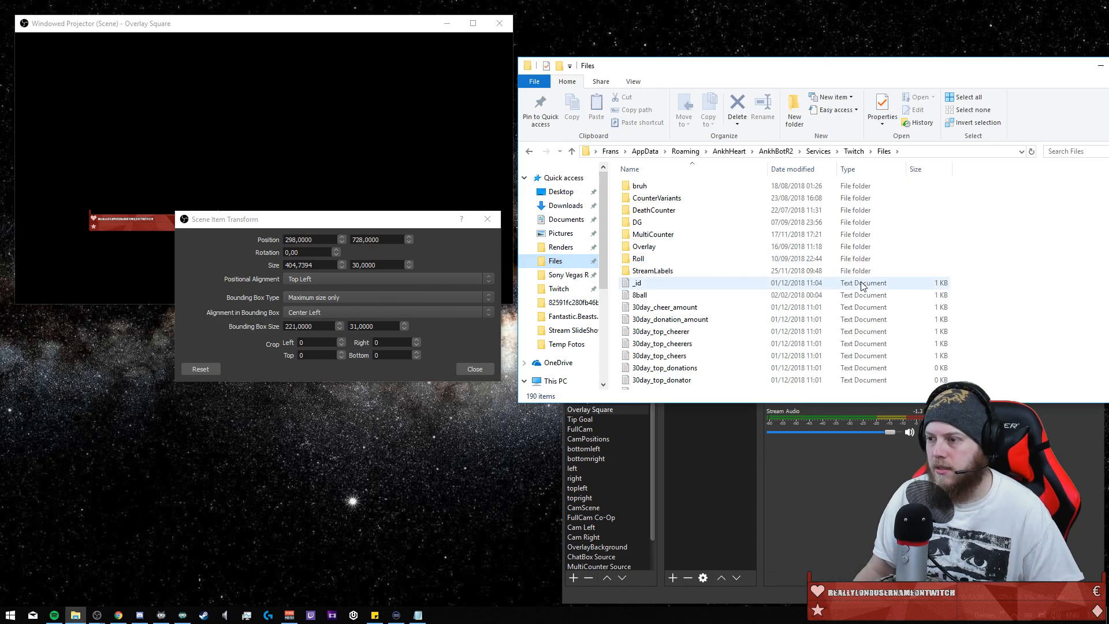
scroll(723, 289, down, 15)
click(736, 307)
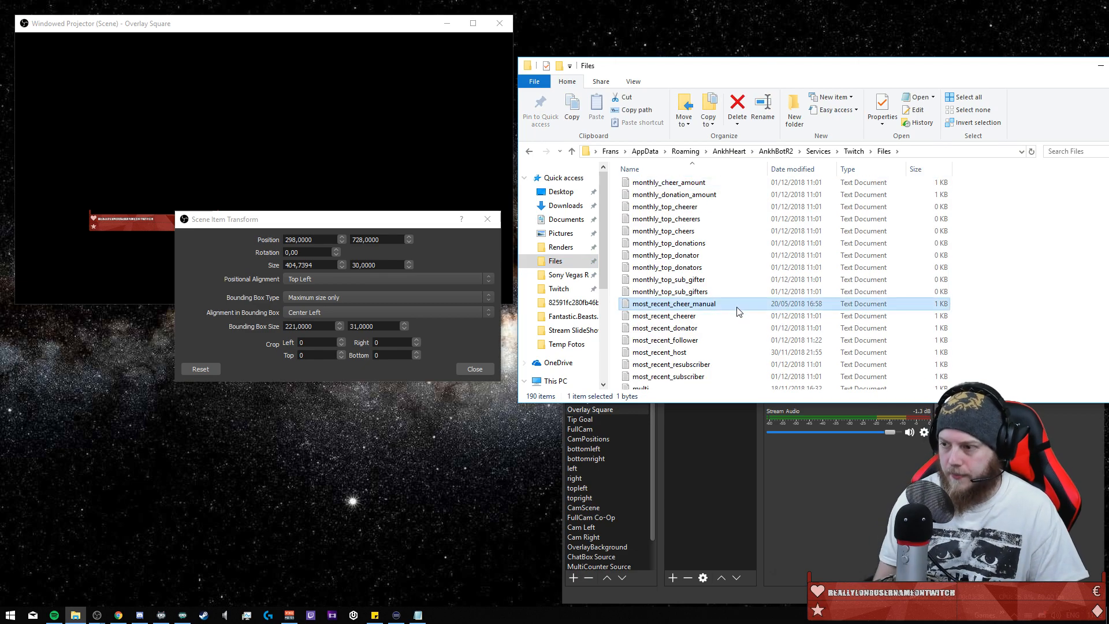
key(Down)
key(Down)
key(Down)
key(Return)
- Replace the follower name in the text file with "Short", save it, and check the overlay projector before closing the file
key(ctrl+a)
text(S)
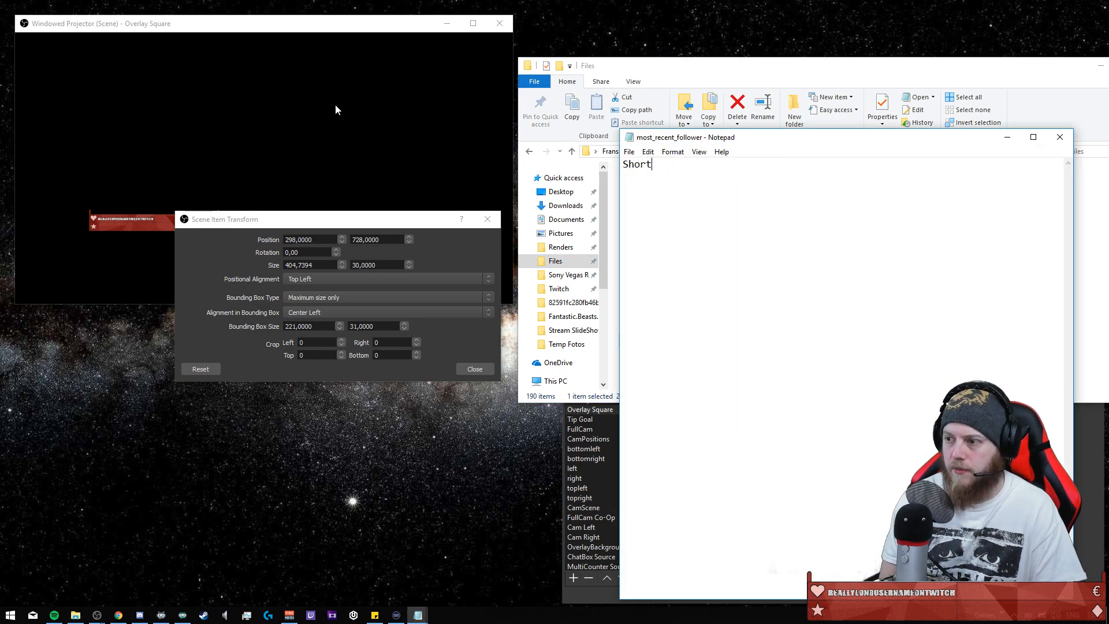
click(319, 138)
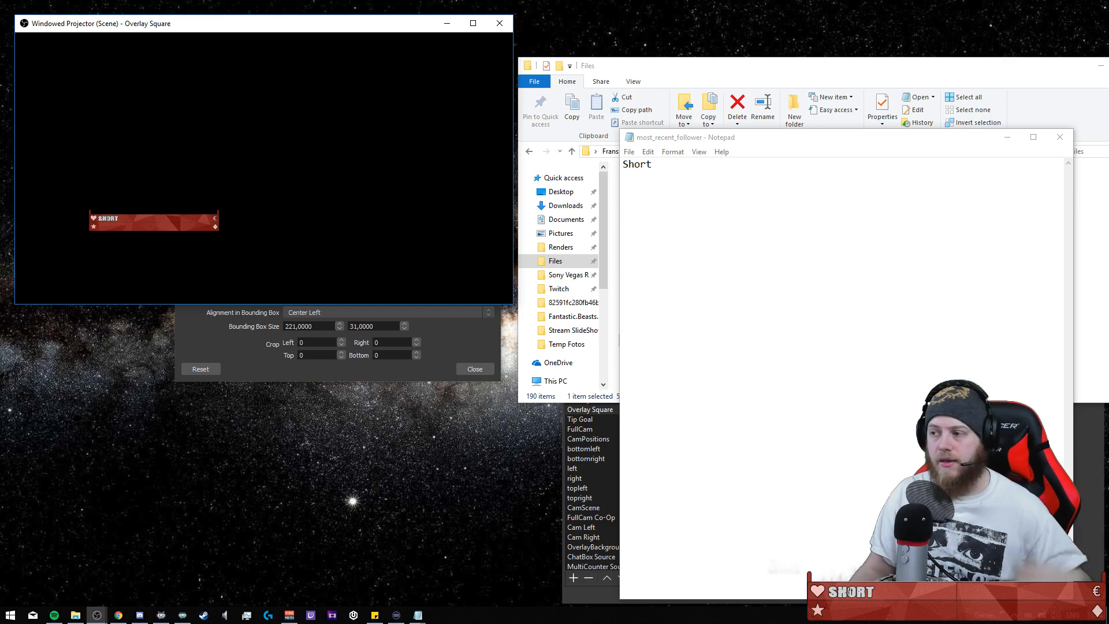
click(1059, 140)
- Close the transform settings of Latest Follow 2 and hide that source in the scene
click(442, 373)
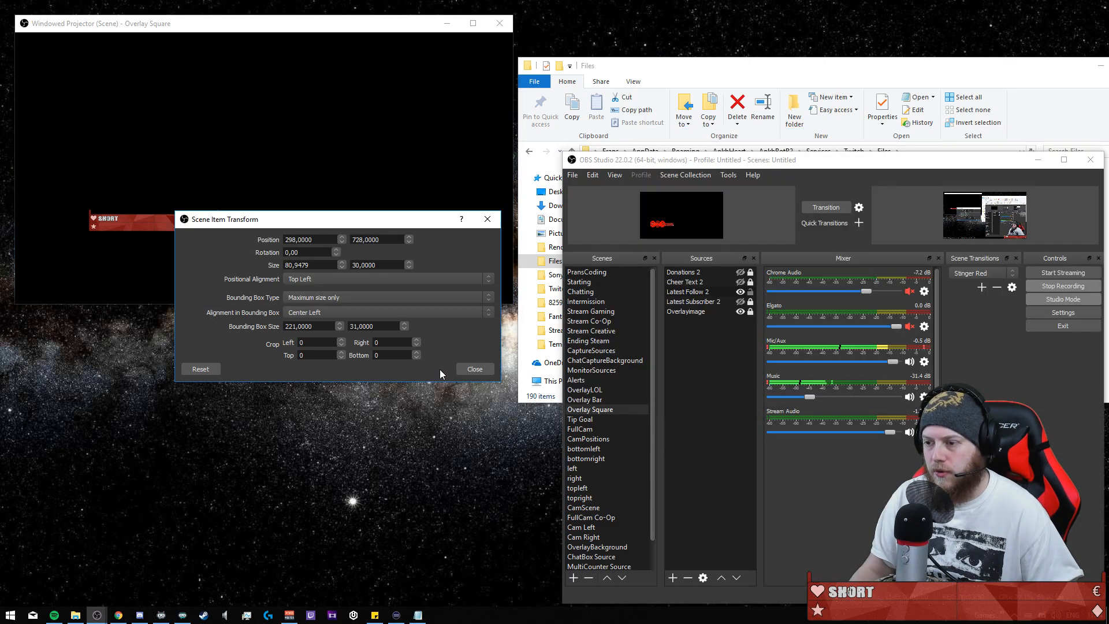
click(475, 371)
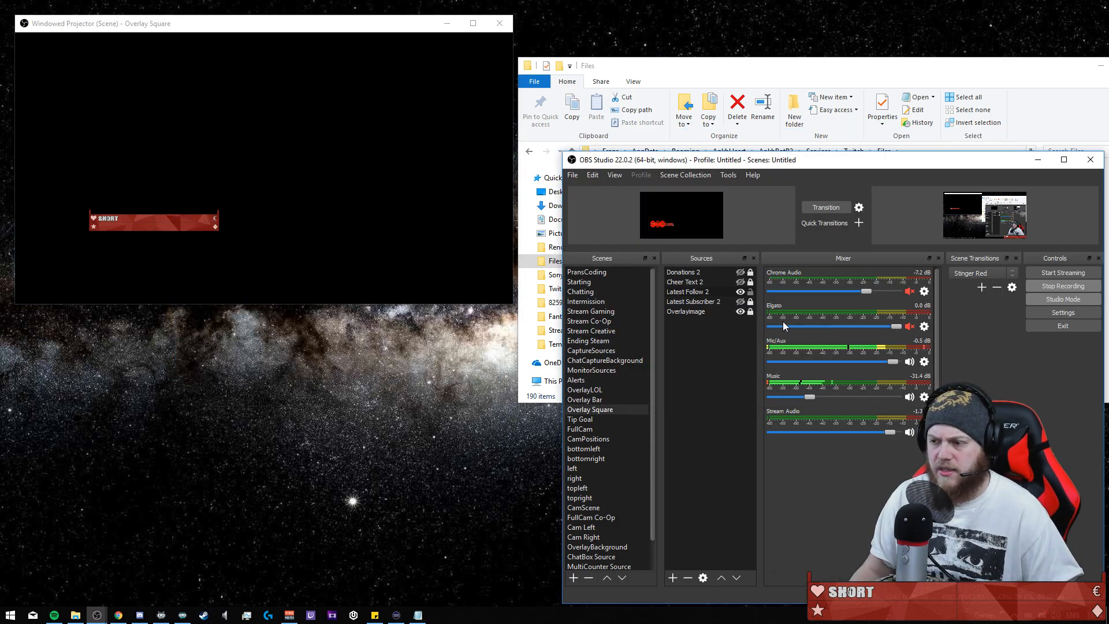
click(713, 293)
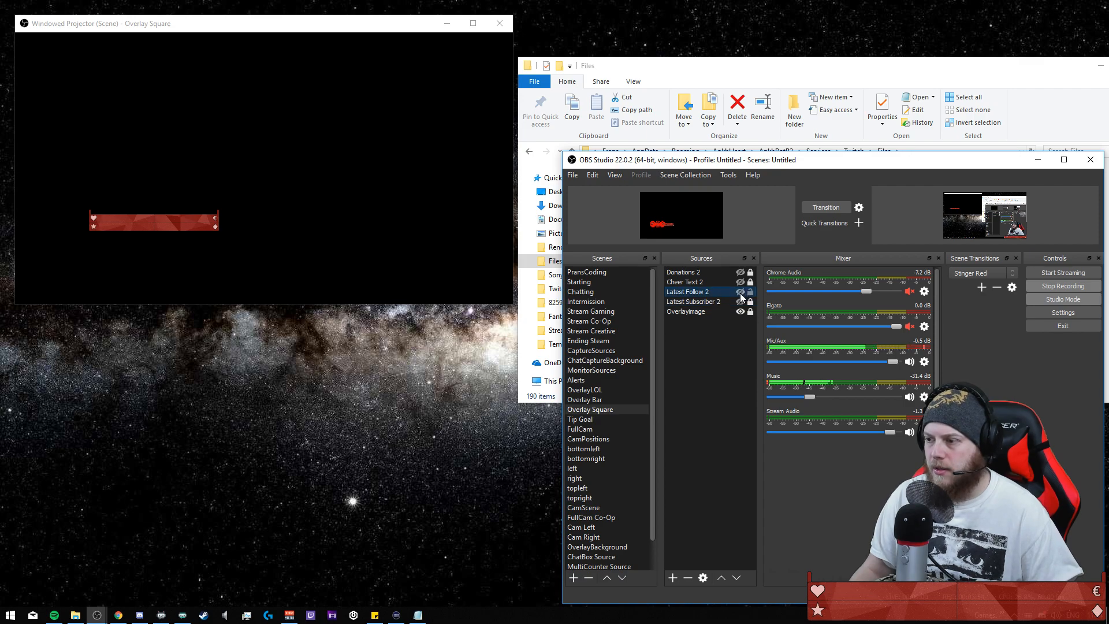
- Open the transform settings of Cheer Text 2, examine its alignment in the bounding box, and close the dialog
click(712, 282)
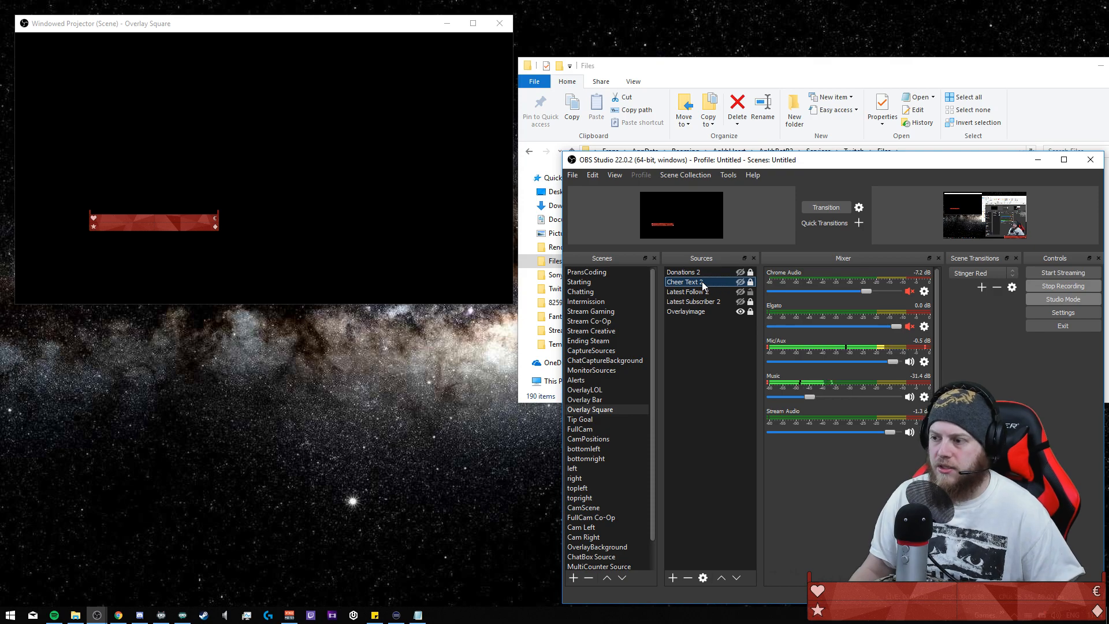
right_click(702, 281)
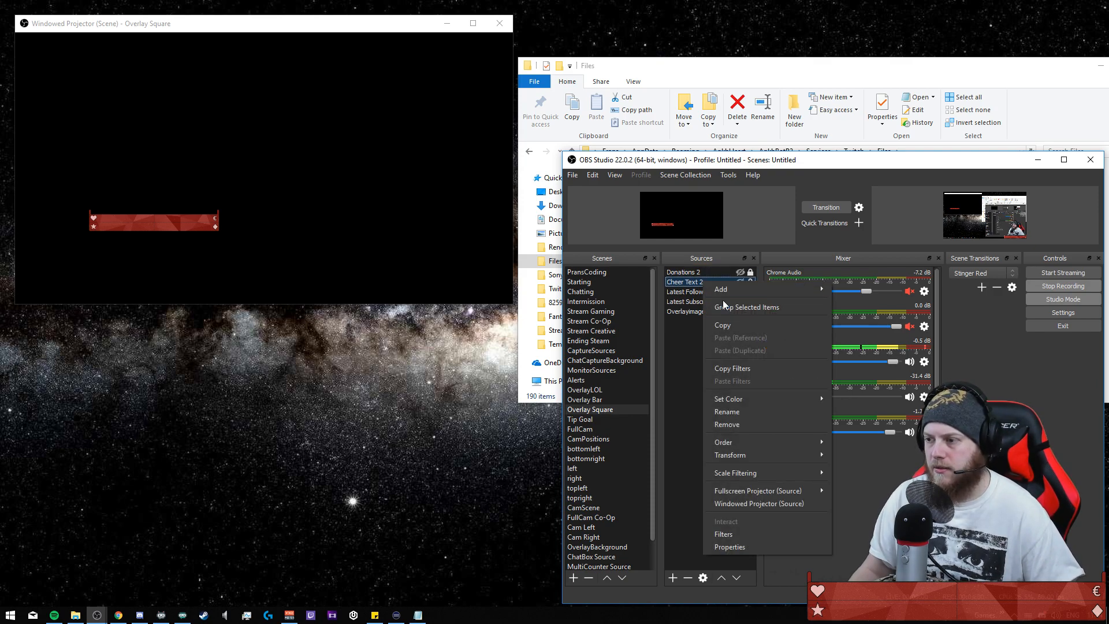
mouse_move(826, 455)
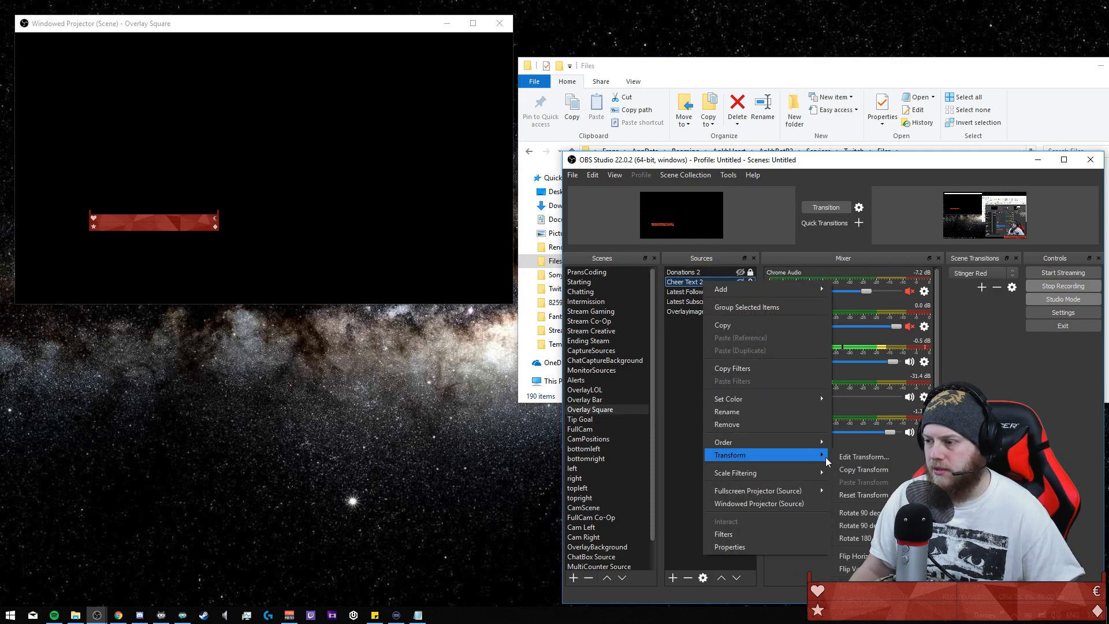
click(860, 457)
click(826, 393)
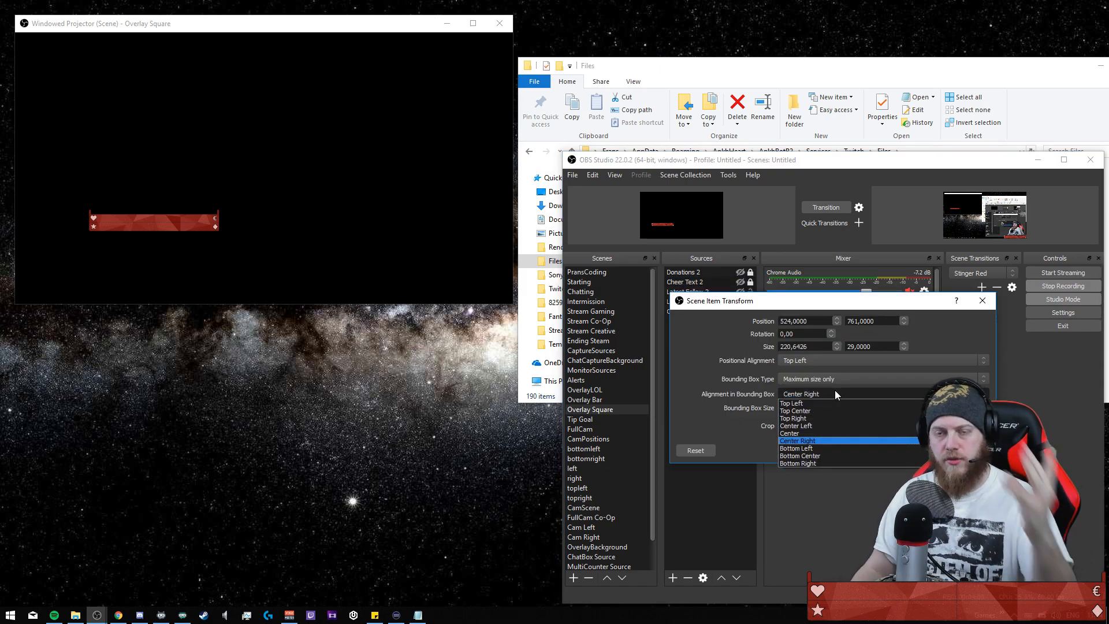
click(709, 398)
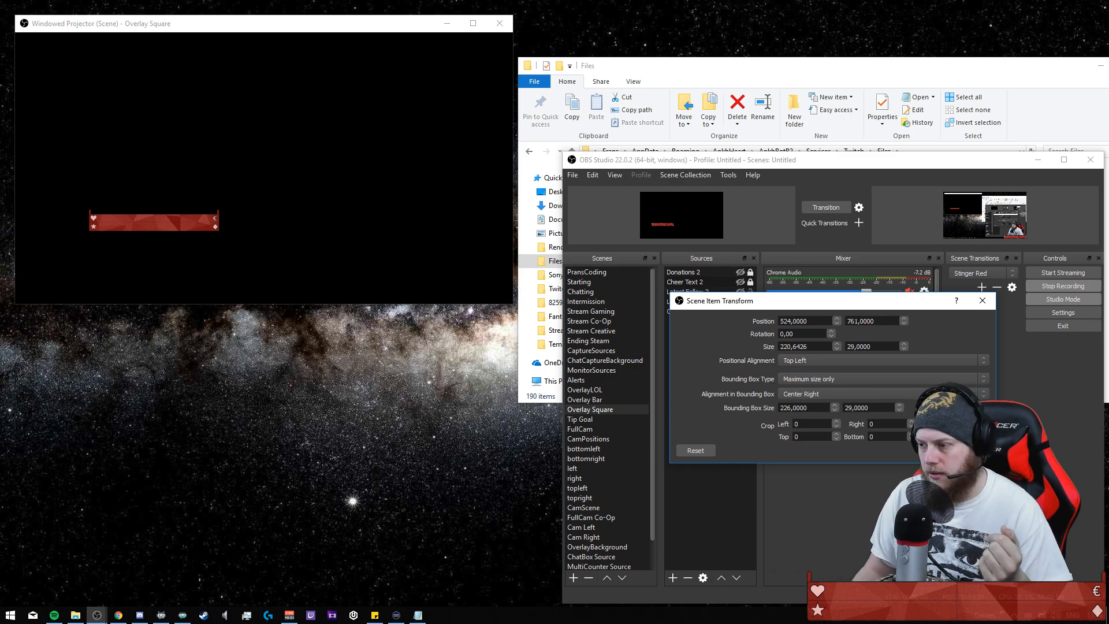
click(983, 301)
click(688, 373)
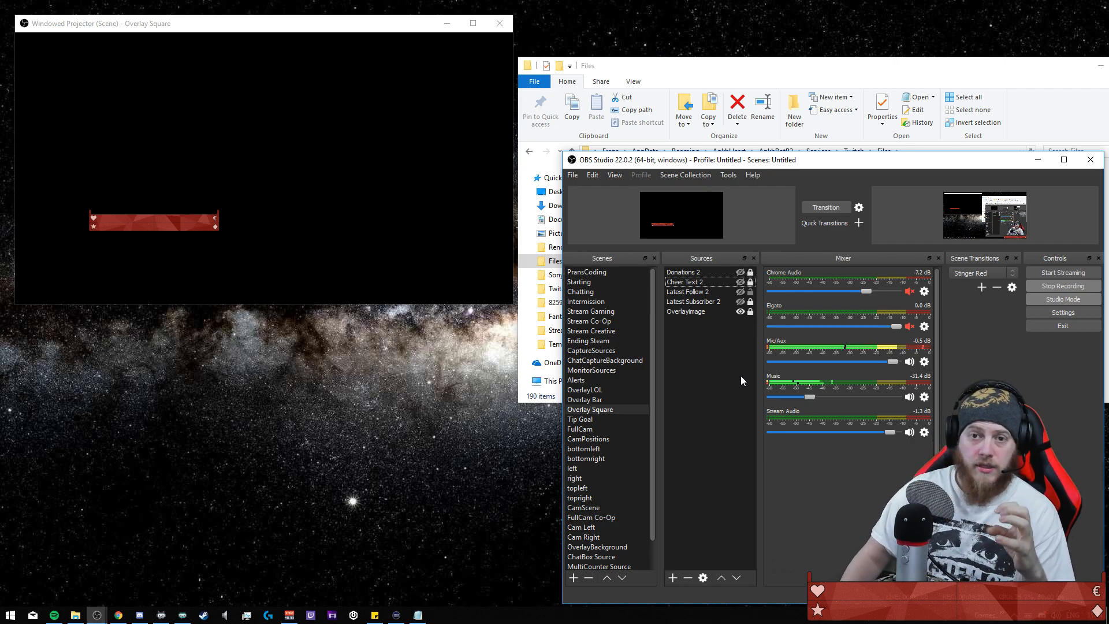
- Add a Scroll filter to the Cheer Text 2 source and increase its horizontal speed
right_click(698, 282)
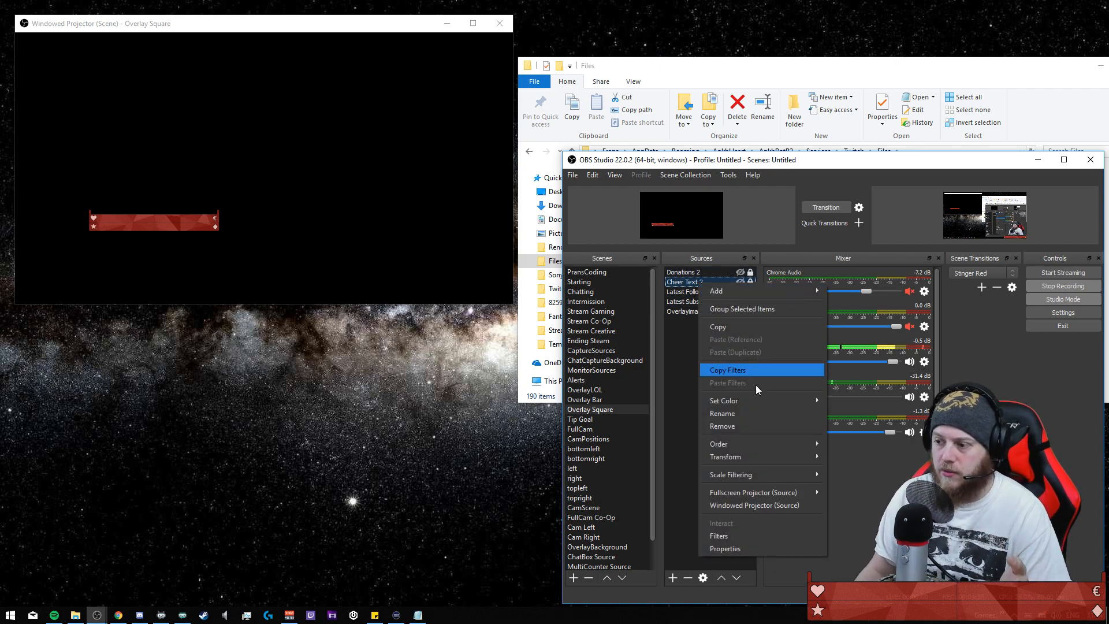
click(742, 535)
right_click(679, 377)
mouse_move(705, 382)
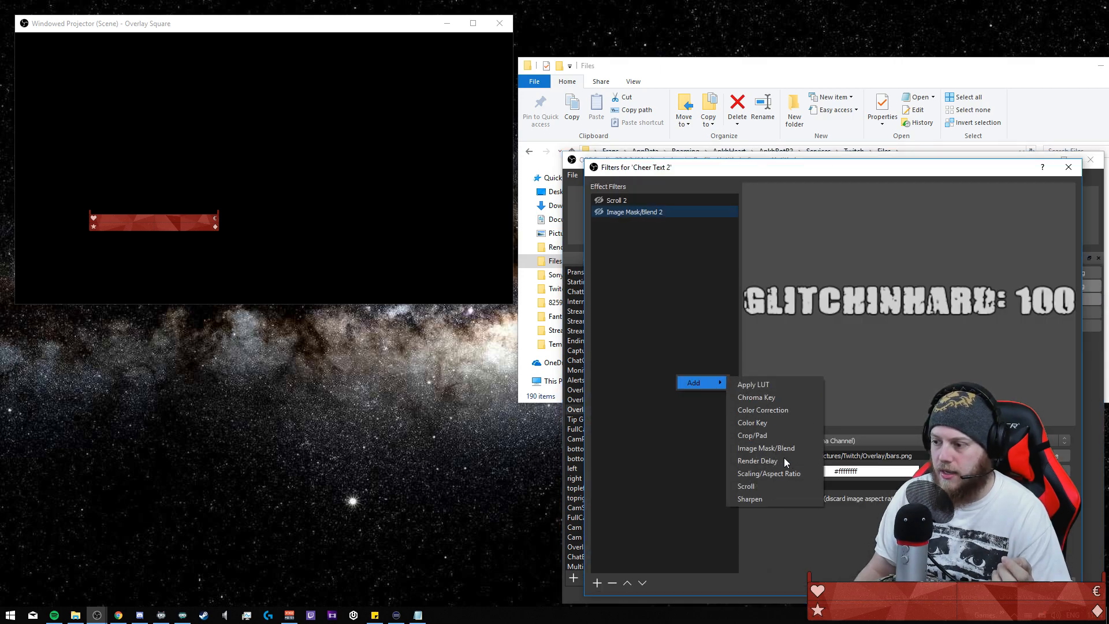
click(751, 486)
click(806, 405)
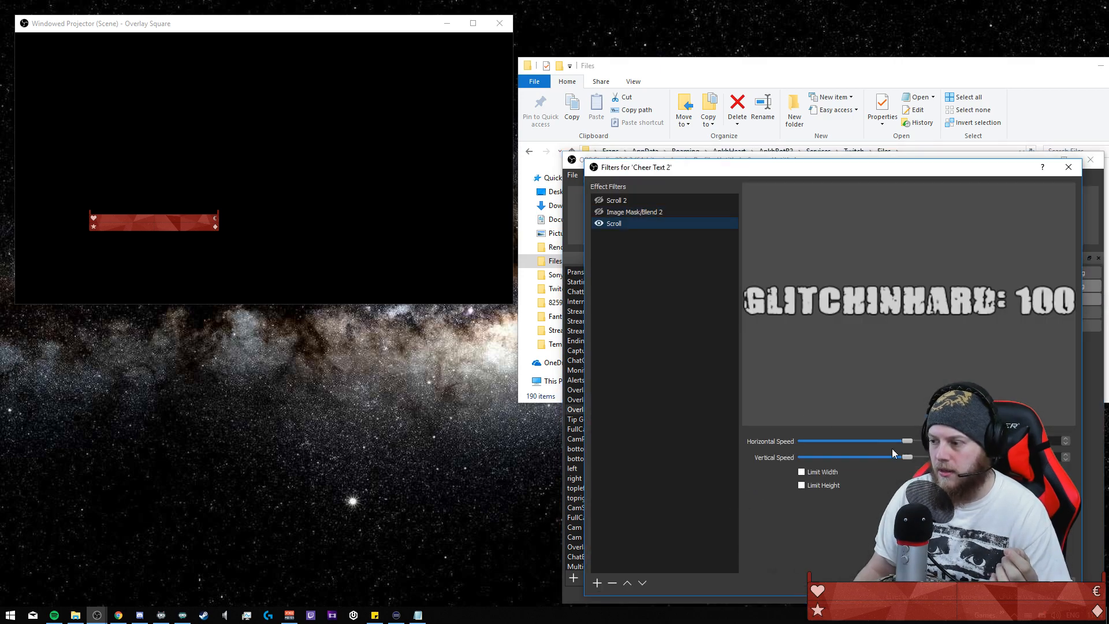
drag(905, 441, 939, 441)
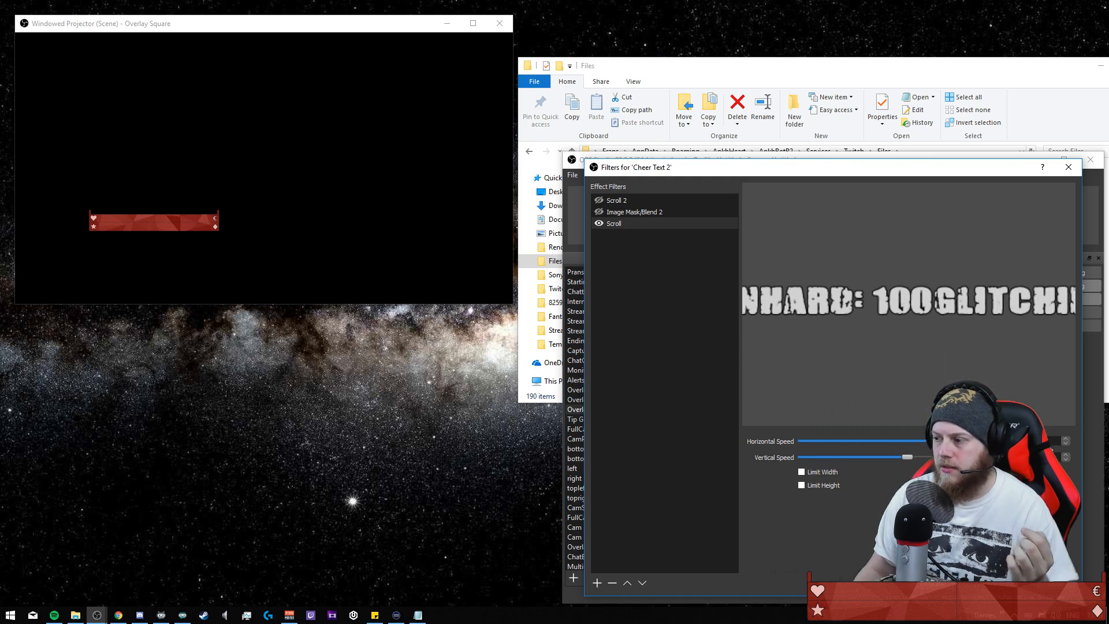
- Restore the Scroll filter's default speeds and remove the filter from Cheer Text 2
click(1008, 583)
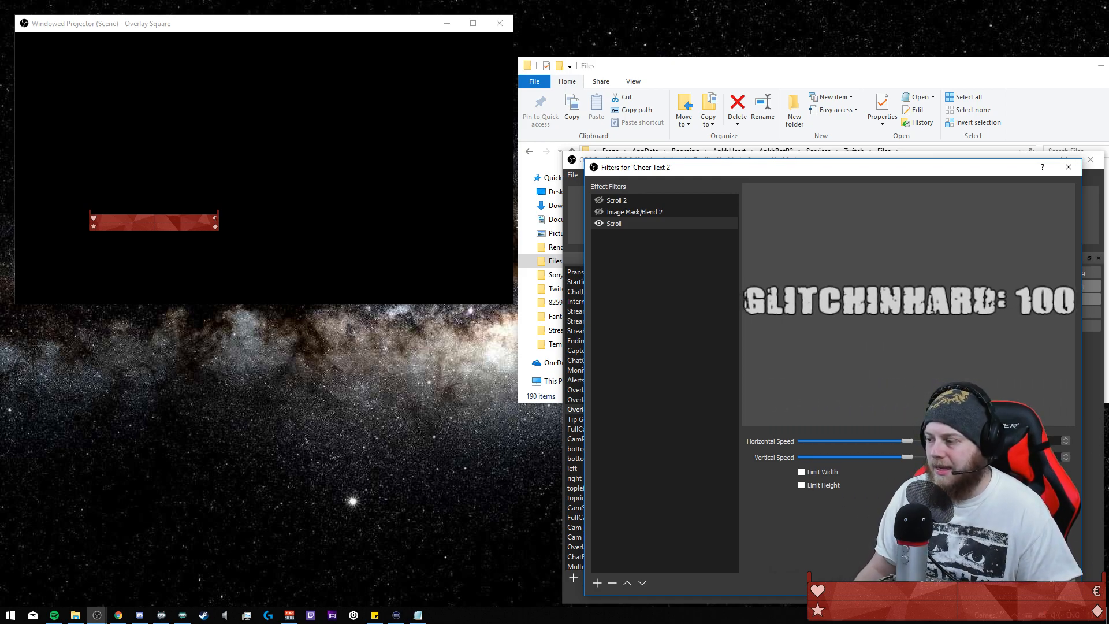
click(1056, 583)
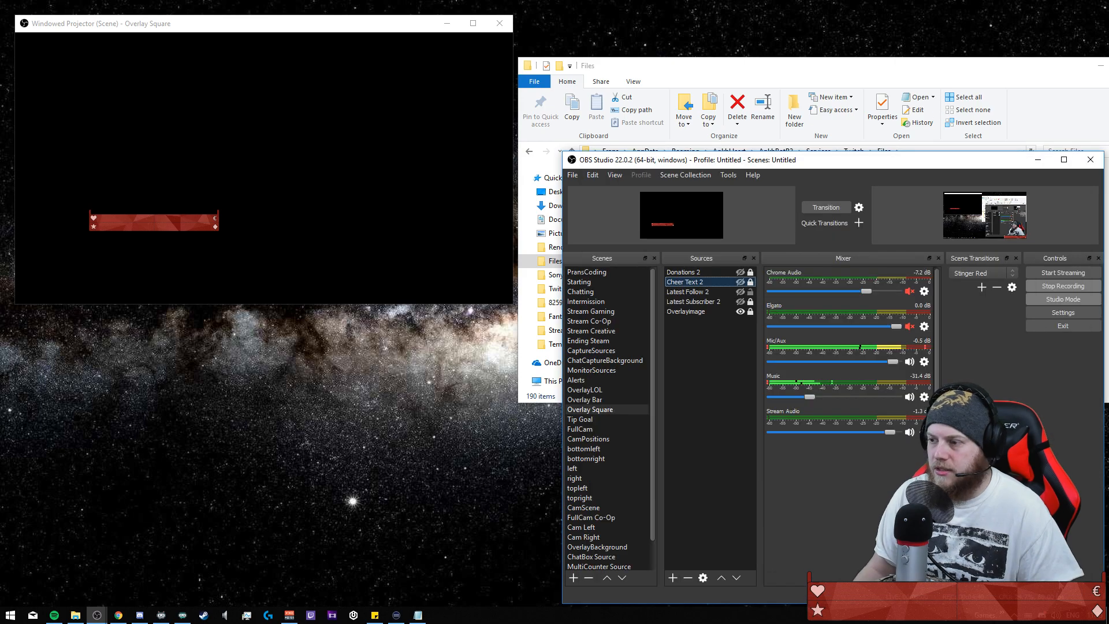
right_click(701, 282)
click(720, 533)
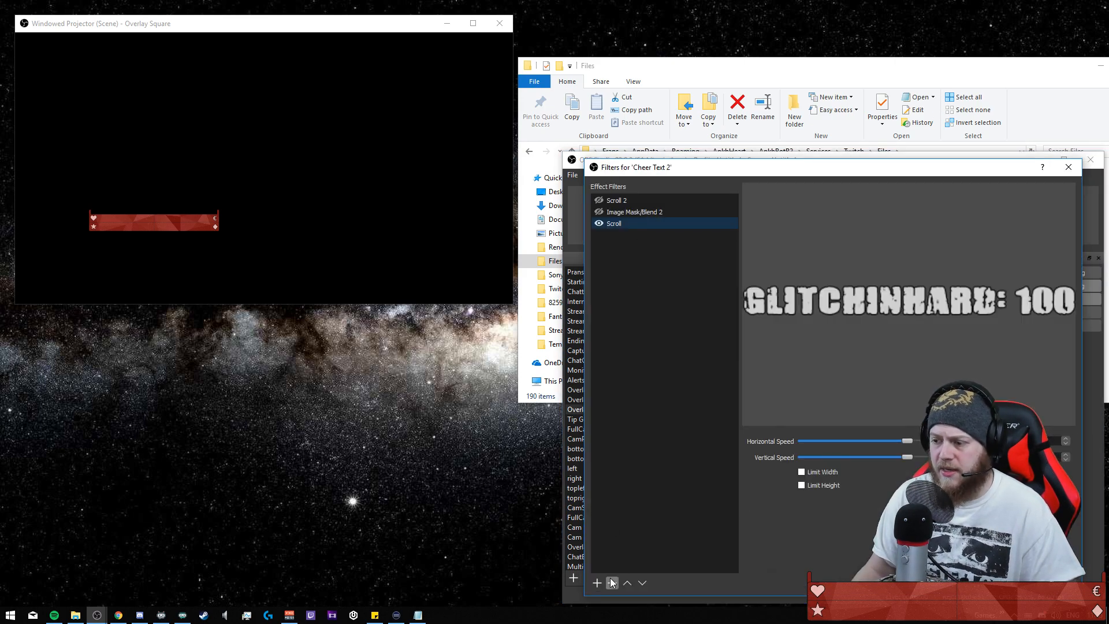
key(Delete)
click(852, 400)
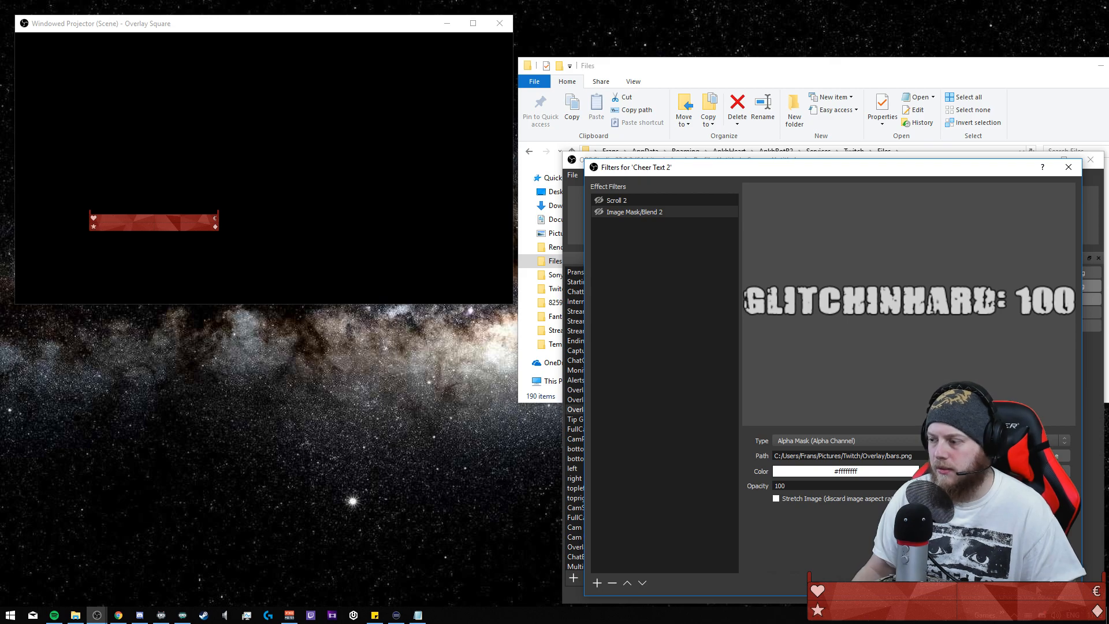
key(Escape)
- Select the OverlayImage source in the Overlay Square scene
click(722, 468)
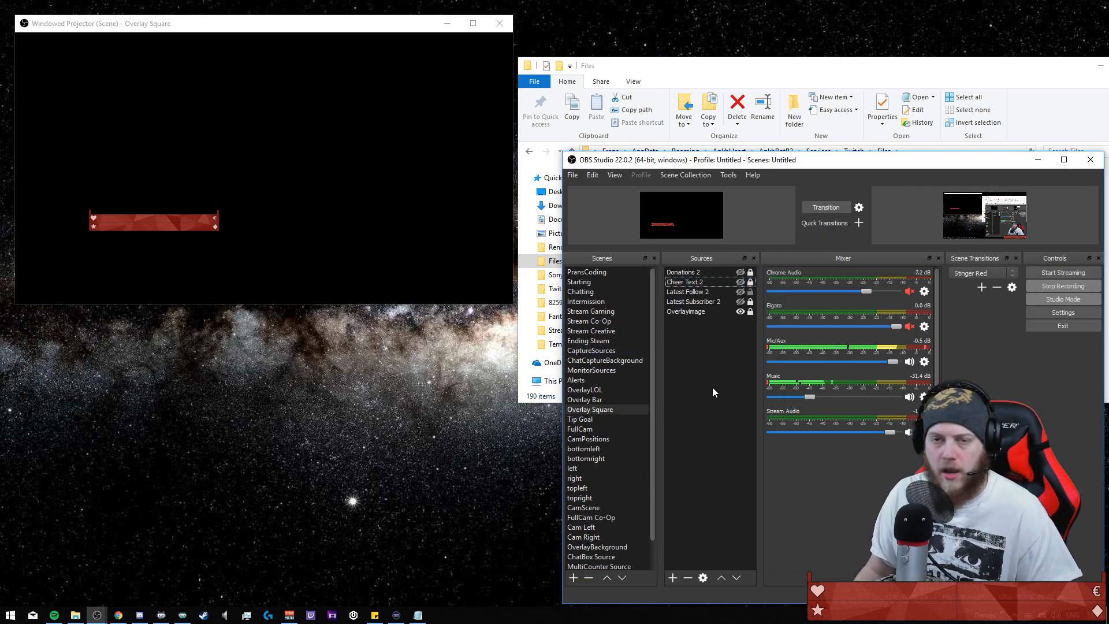
key(alt+Tab)
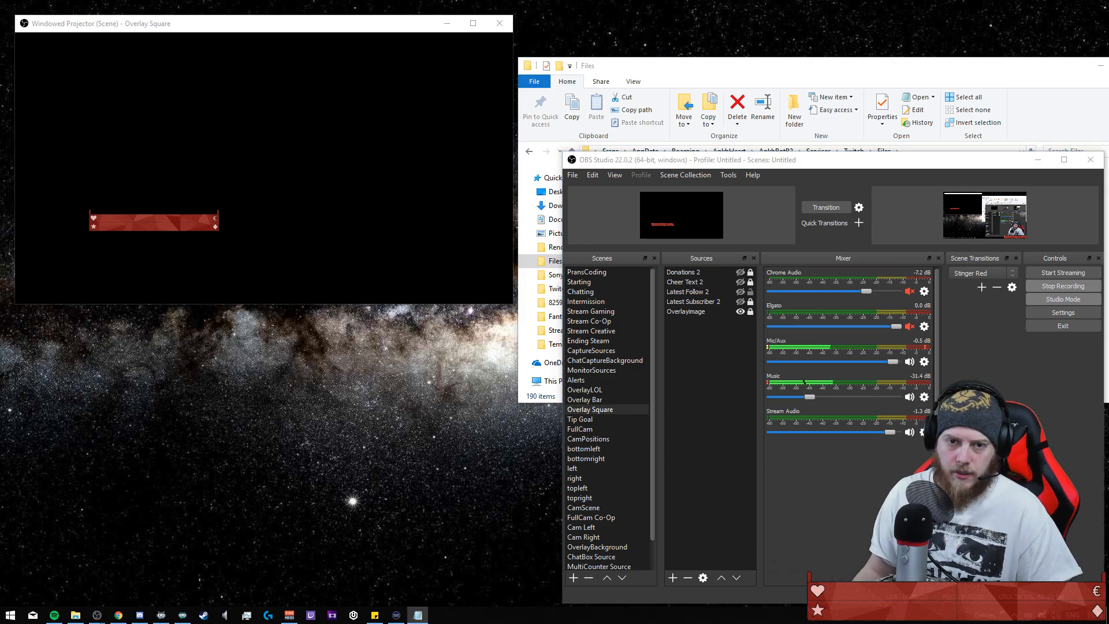
click(703, 334)
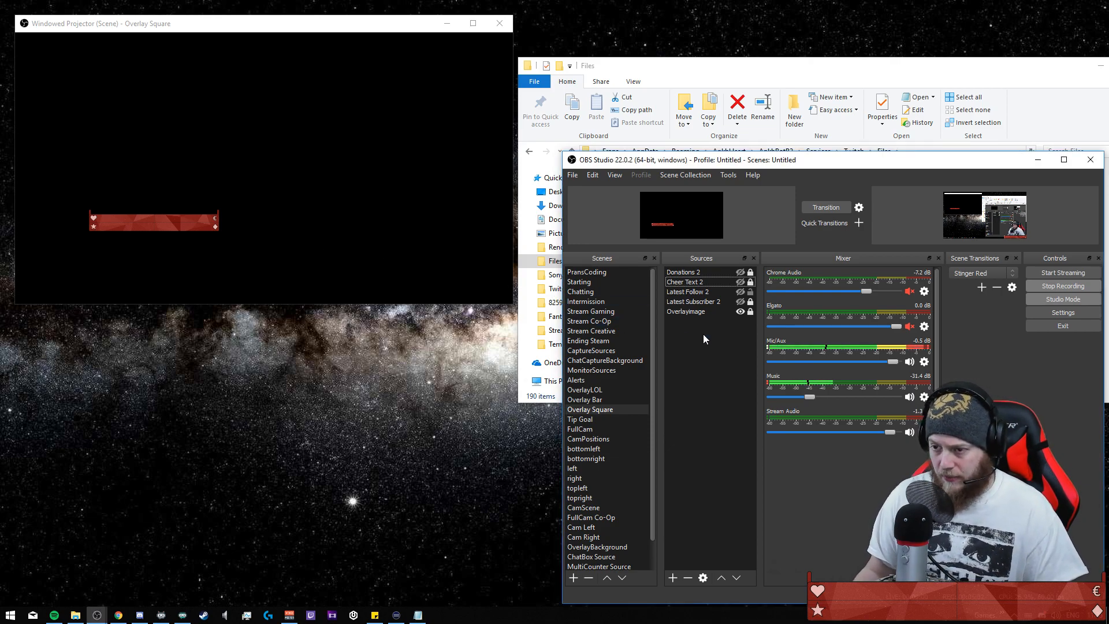
click(700, 311)
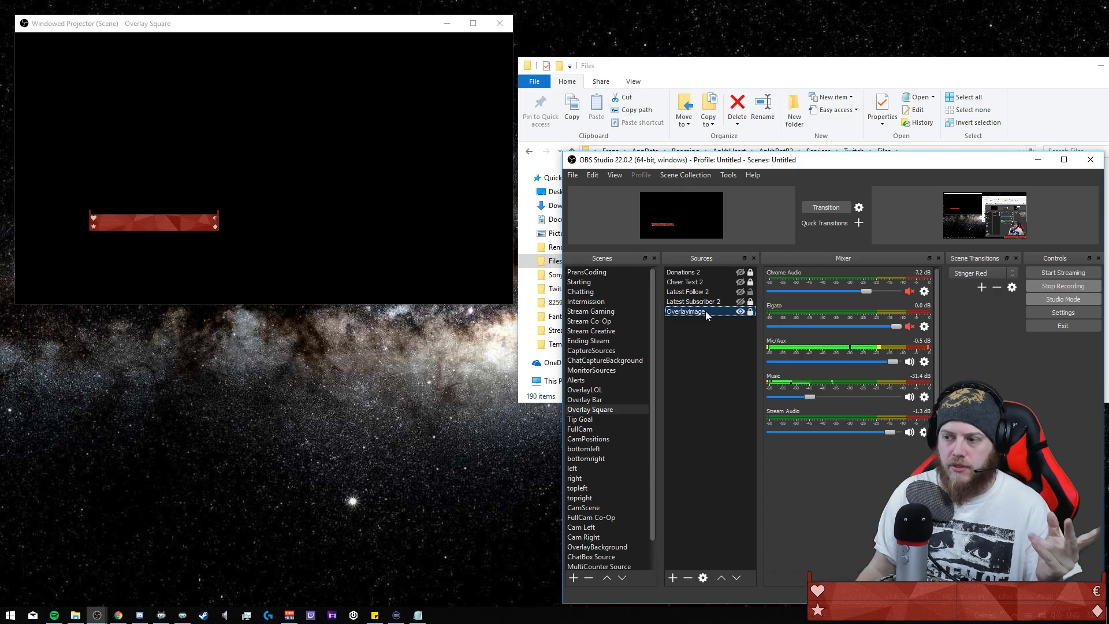
- Switch to File Explorer and open overlay square 2.png from the Overlay folder inside Pictures > Twitch
click(702, 68)
click(559, 288)
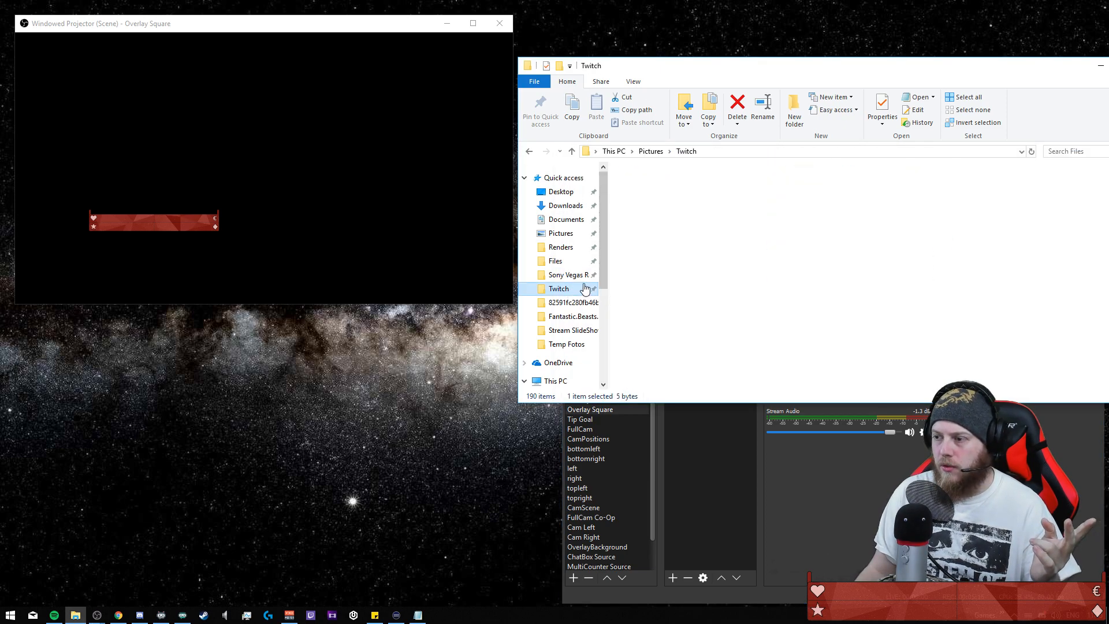
double_click(984, 199)
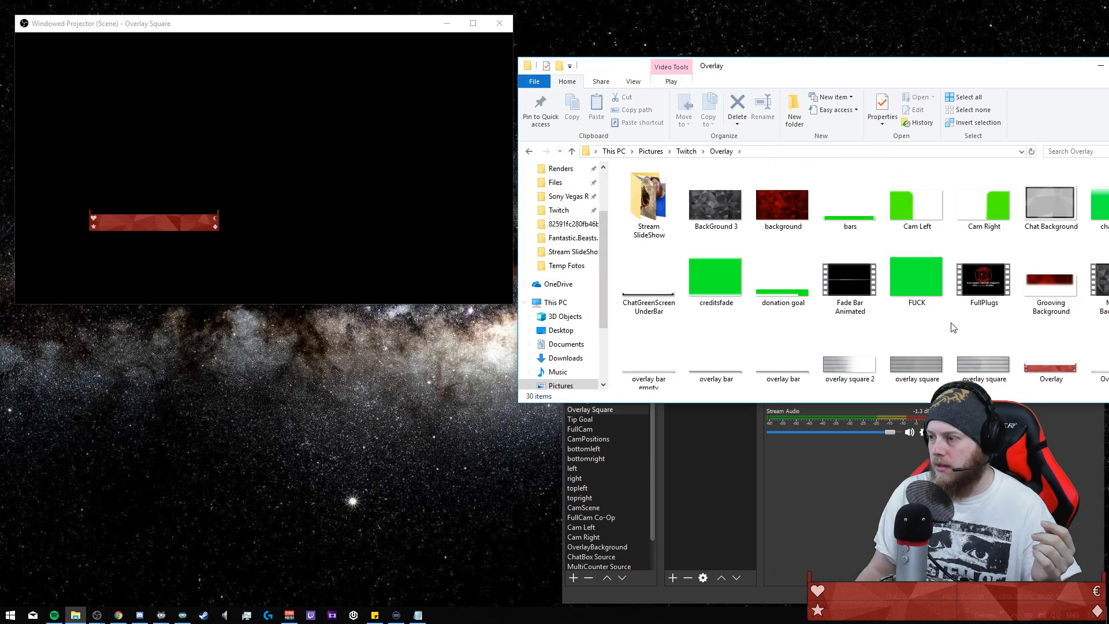
double_click(824, 358)
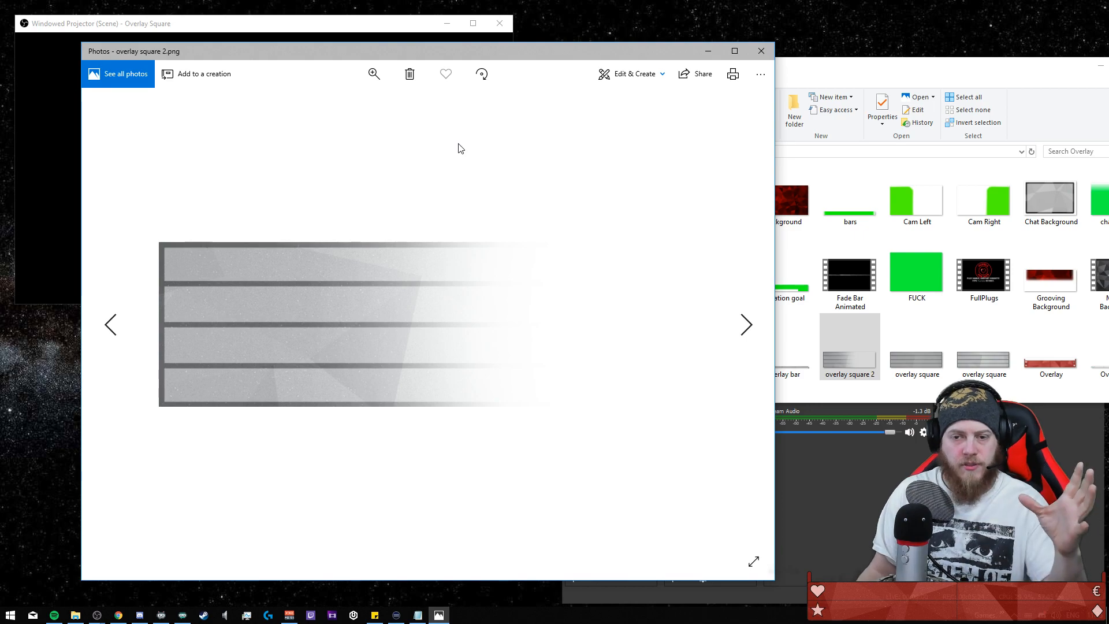
- Rotate the overlay square 2 image repeatedly in quarter turns, close it, and switch back to OBS Studio
click(484, 75)
click(483, 75)
click(483, 75)
click(483, 75)
click(483, 75)
click(483, 75)
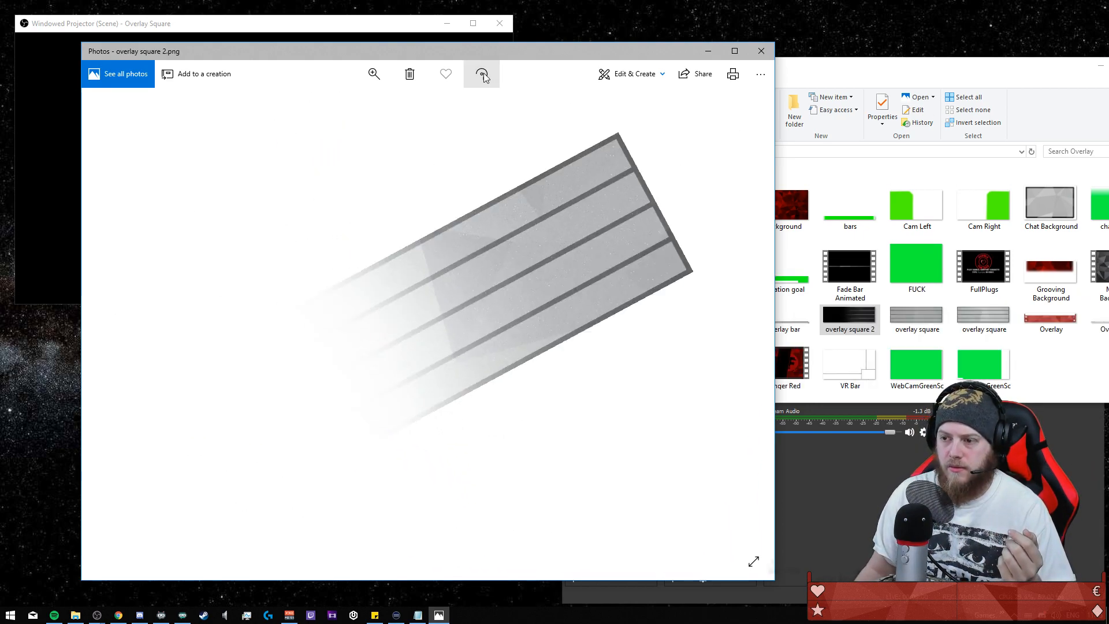
click(483, 76)
click(483, 75)
click(483, 75)
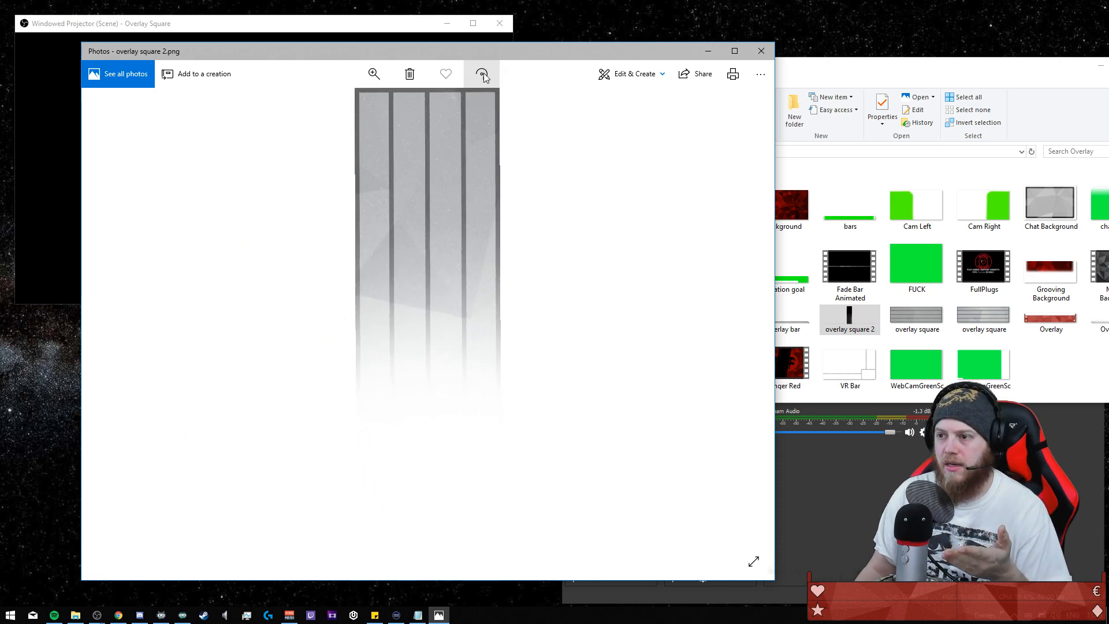
click(483, 76)
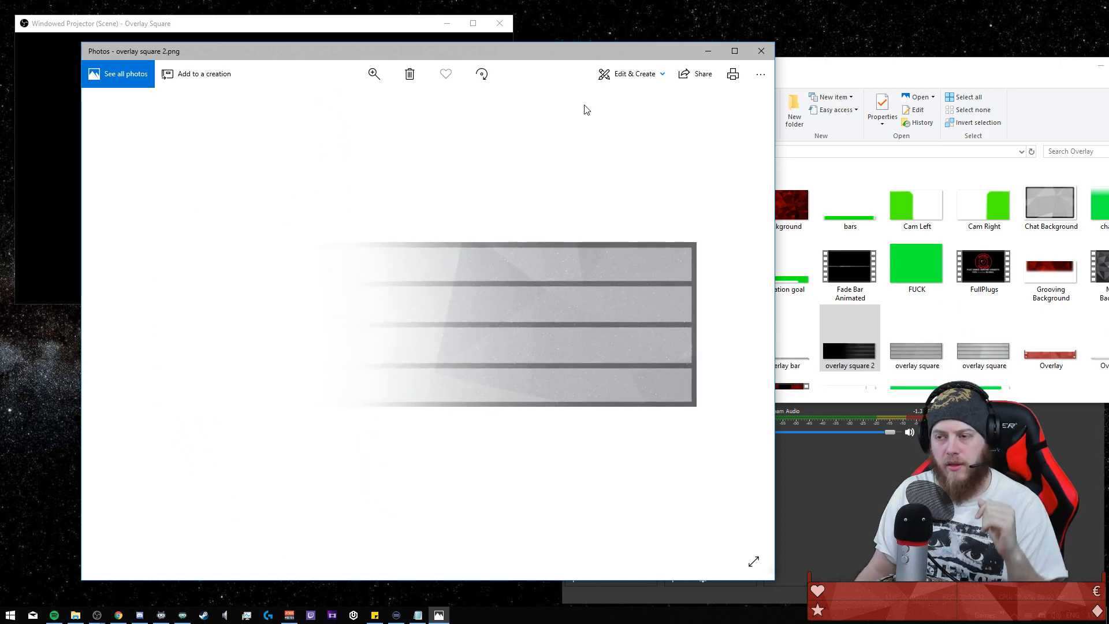
click(483, 75)
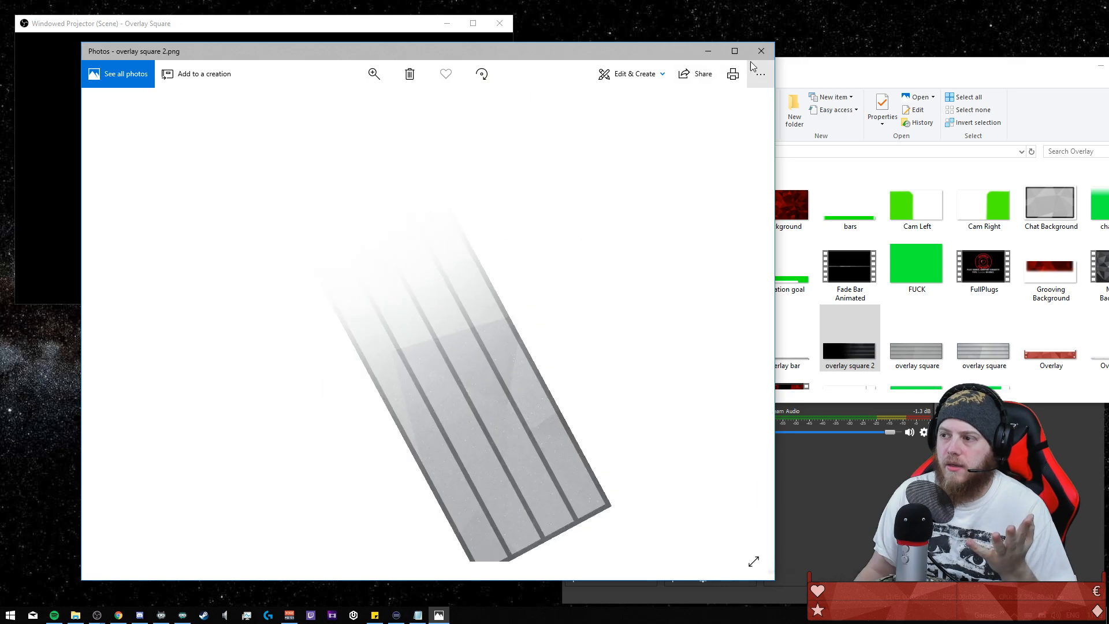
click(762, 51)
click(708, 457)
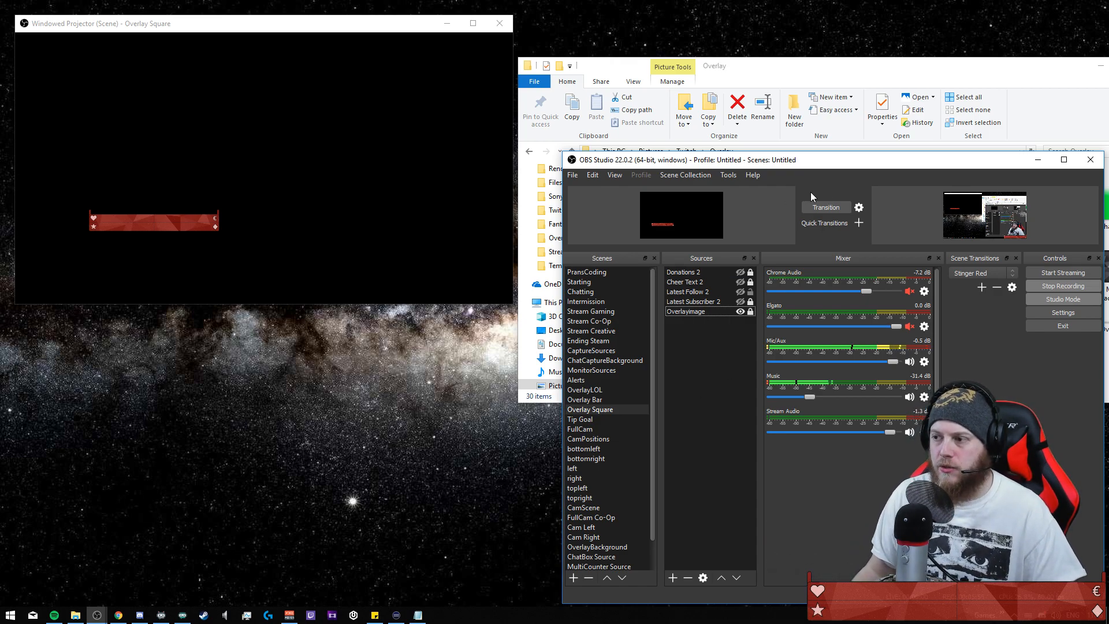
drag(846, 159, 843, 153)
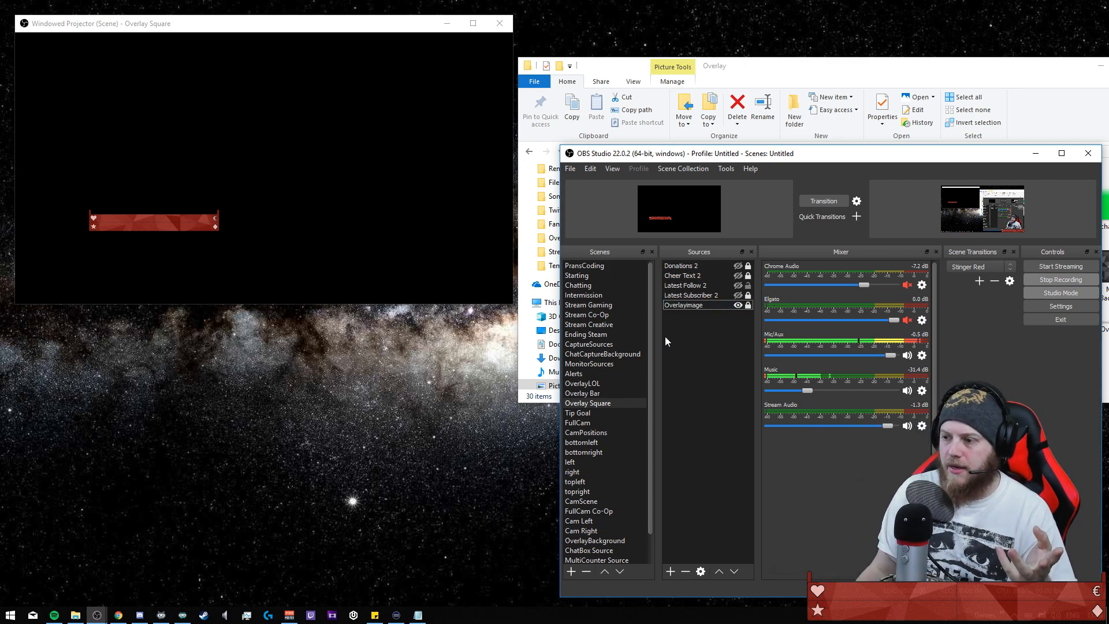
- Open the Stream Gaming scene, turn off Studio Mode, and enable the preview
click(618, 307)
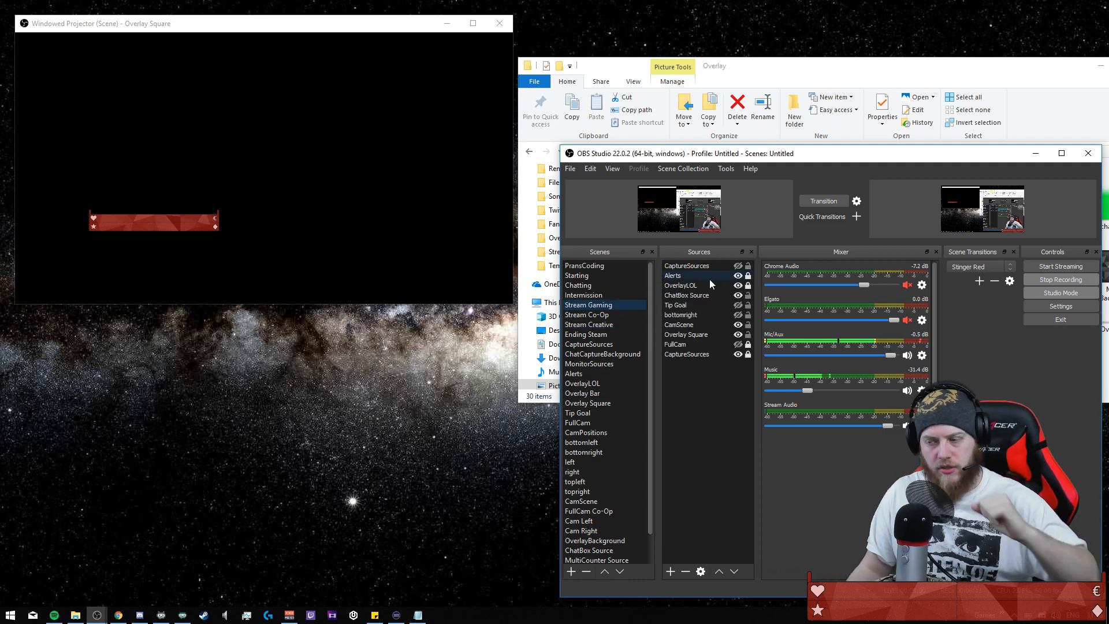
click(702, 326)
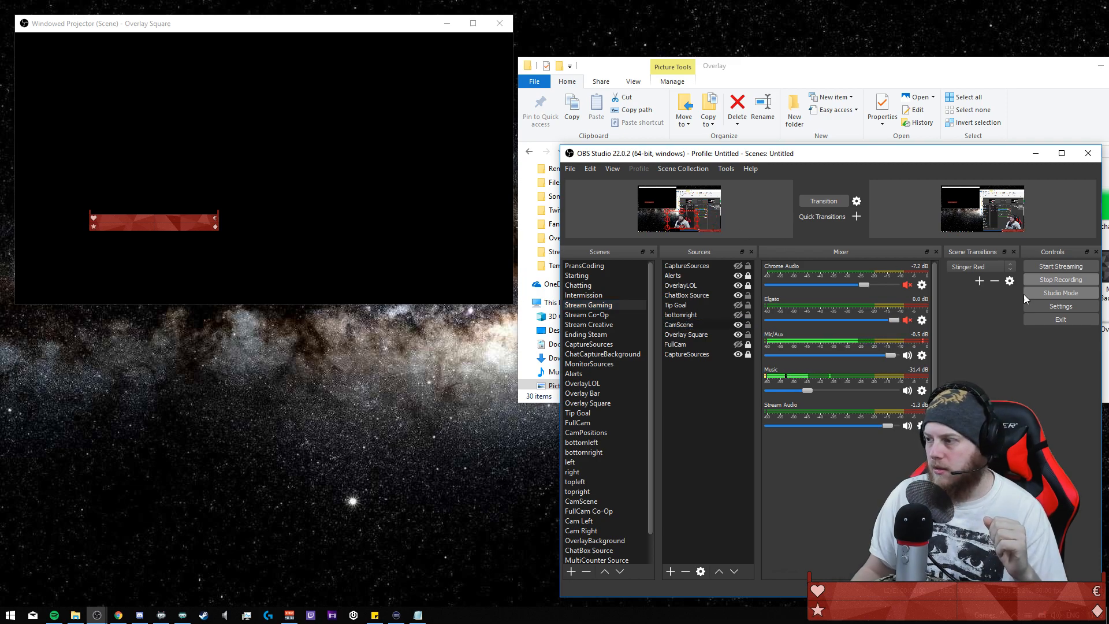
click(1062, 293)
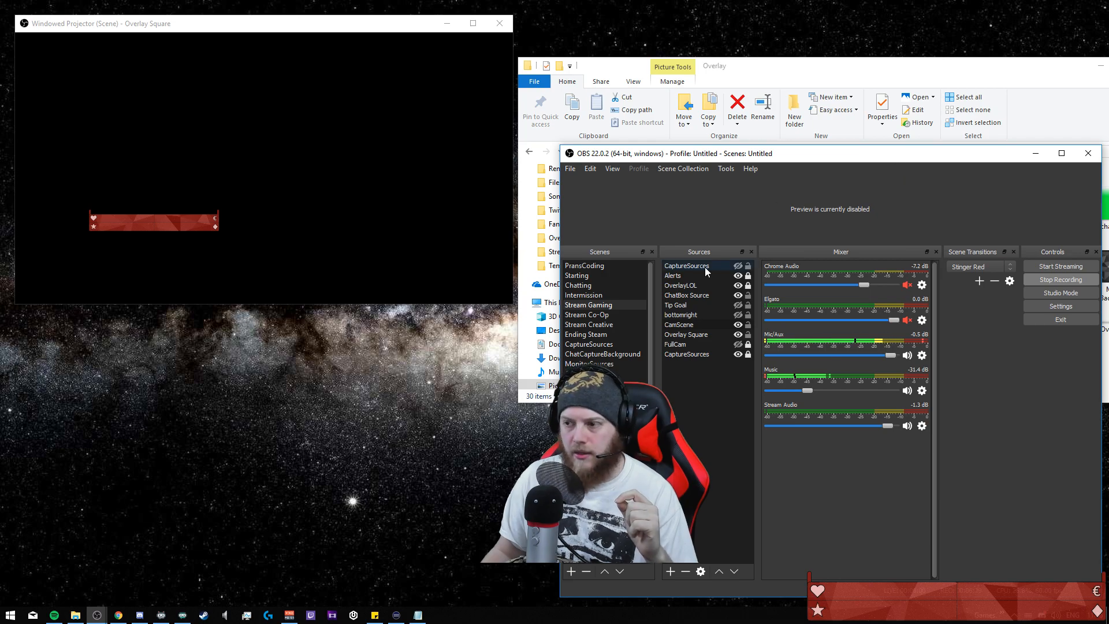
right_click(981, 224)
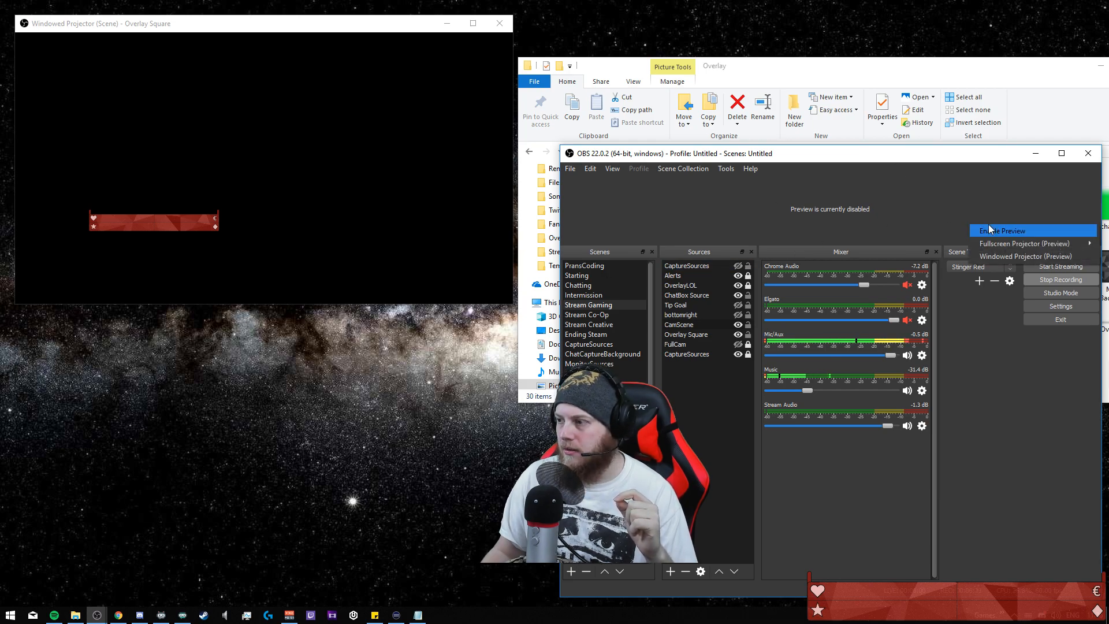
click(991, 226)
- Move CamScene to the left half of the canvas and align Overlay Square directly beneath the webcam image
drag(833, 221, 815, 206)
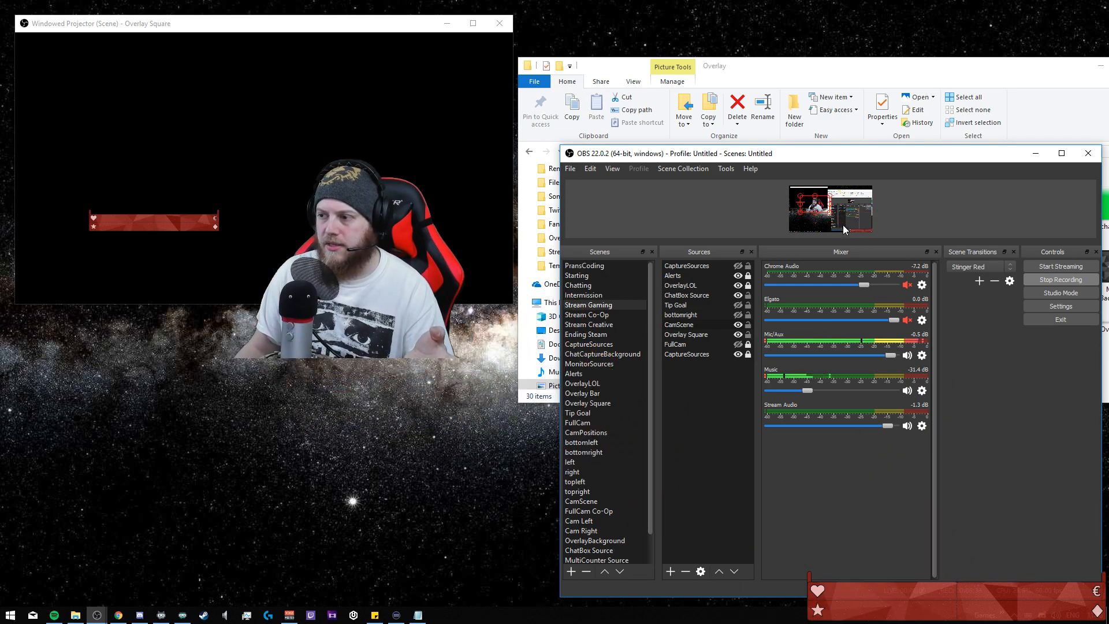
drag(864, 231, 819, 218)
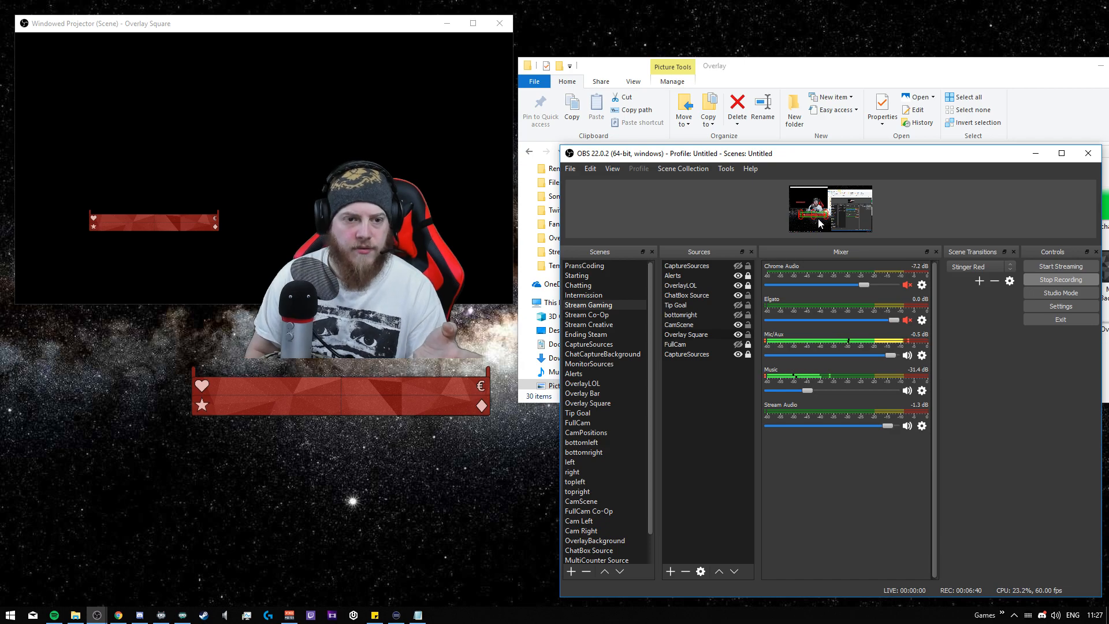
key(Up)
key(Up)
key(Up)
key(Up)
key(Up)
key(Up)
key(Up)
key(Up)
key(Up)
key(Up)
key(Up)
key(Up)
key(Up)
key(Up)
key(Up)
key(Up)
key(Up)
key(Up)
key(Up)
key(Up)
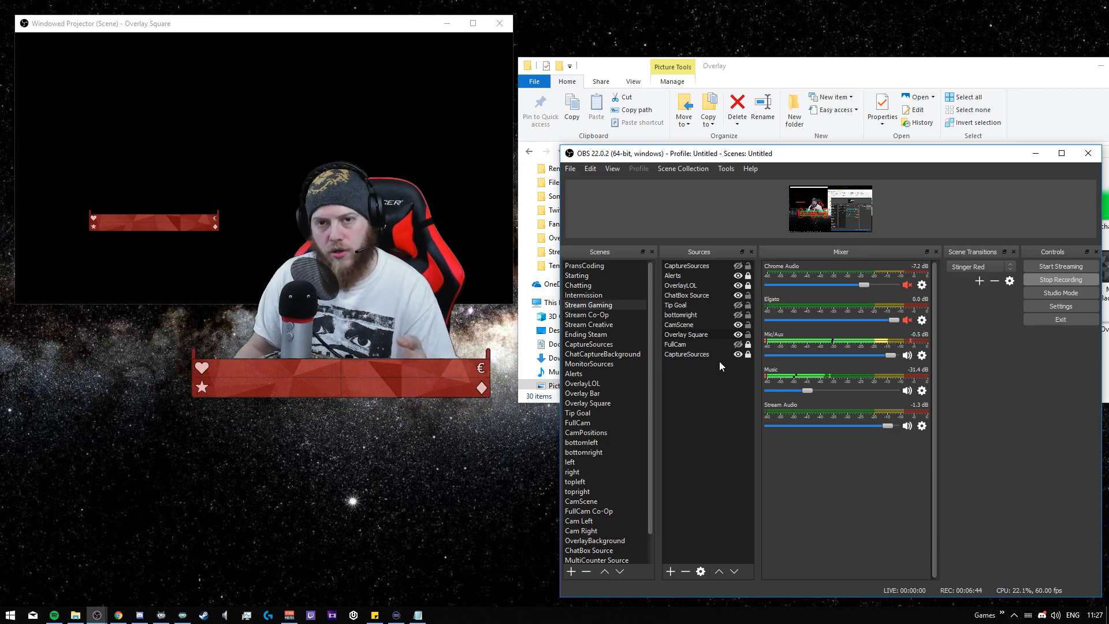
- Show the nested bottomright scene in place of CamScene and Overlay Square, and move it into the left half of the canvas
click(738, 326)
click(739, 334)
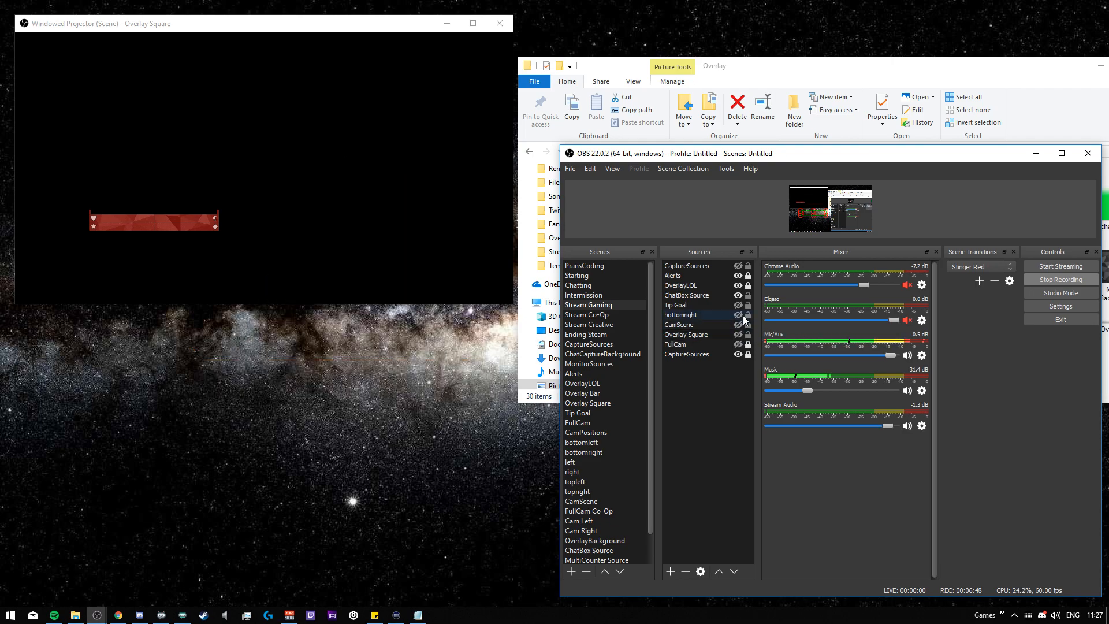
click(738, 316)
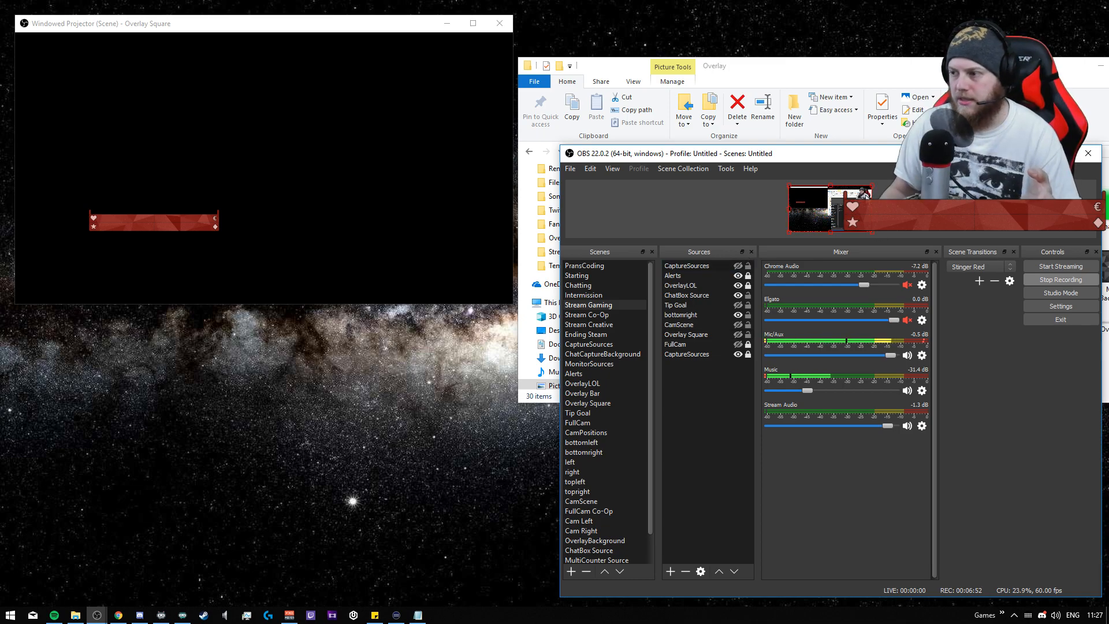
drag(863, 196, 821, 210)
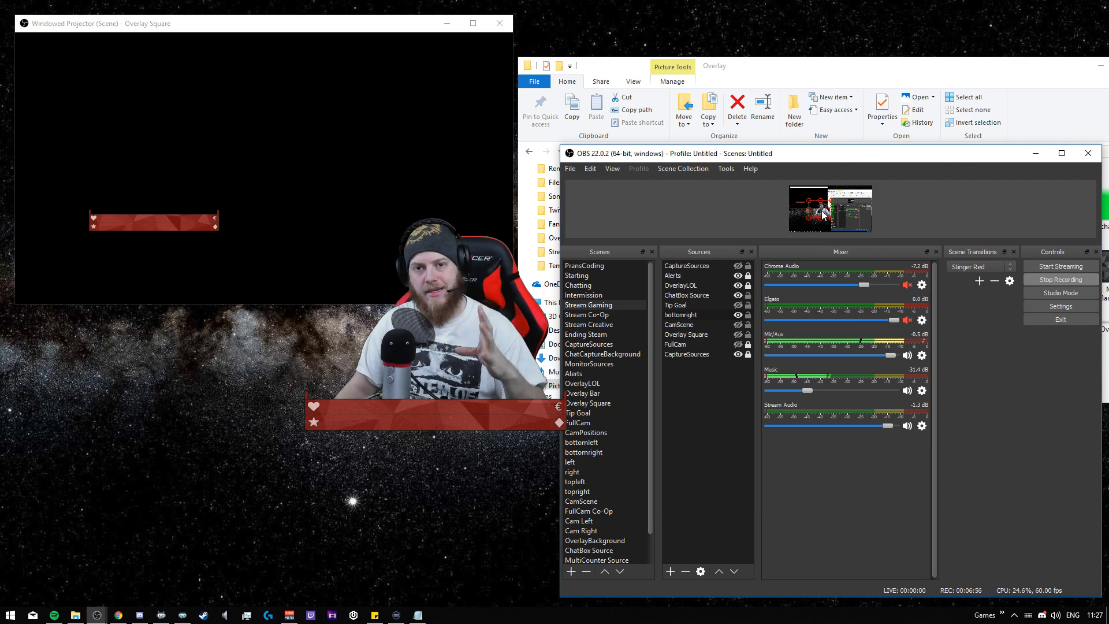
drag(828, 210, 807, 209)
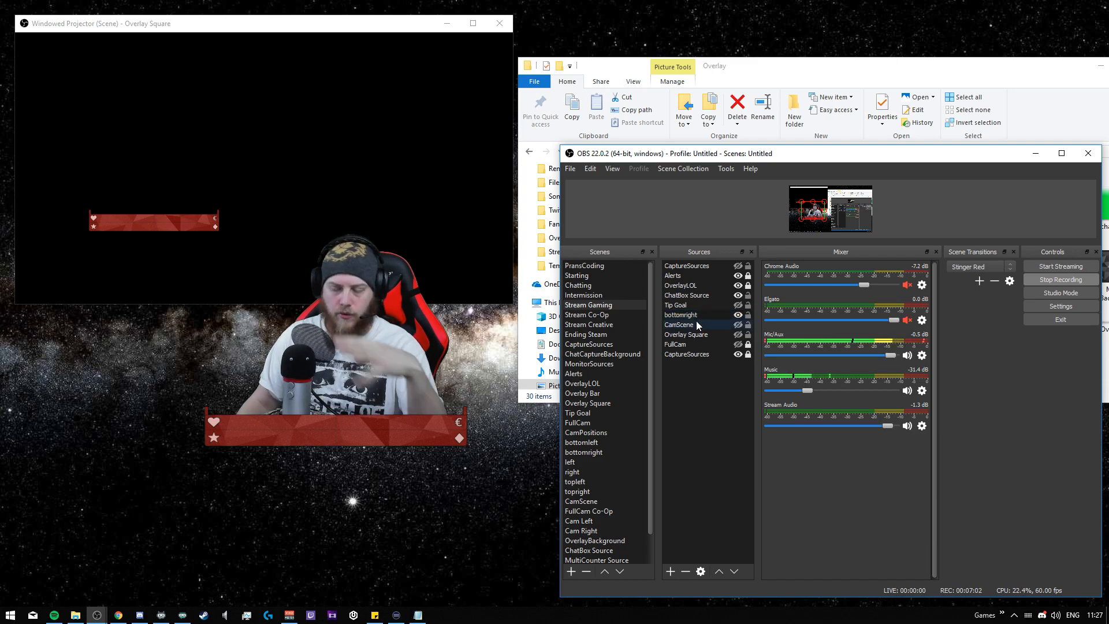
- Turn on Studio Mode and inspect the bottomright scene's sources, including MultiCounter Source, before returning to Stream Gaming
click(593, 453)
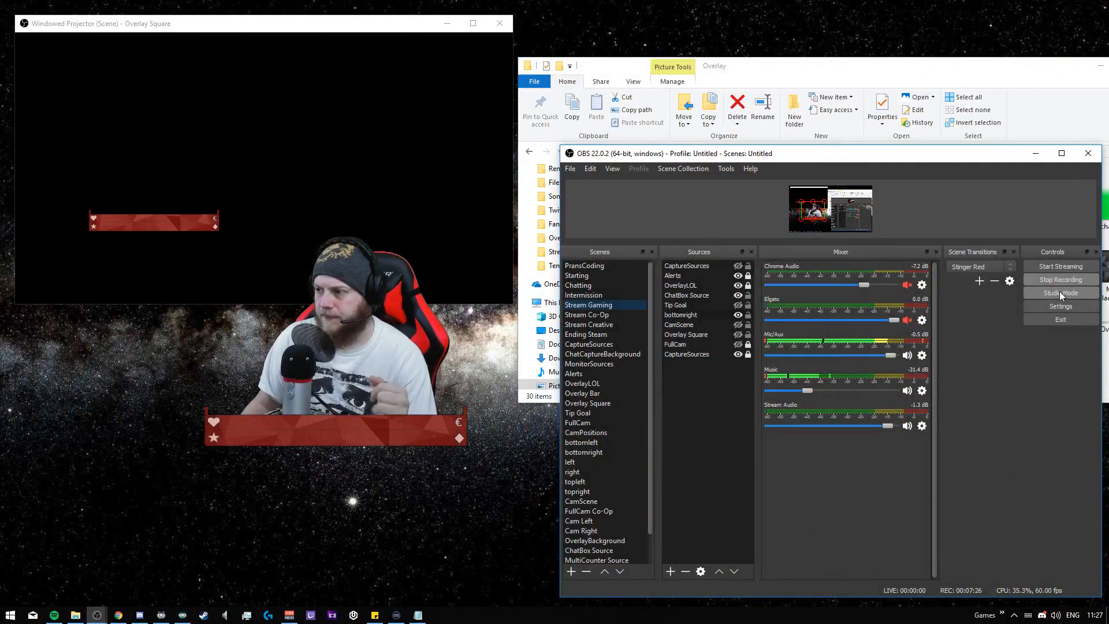
click(1061, 294)
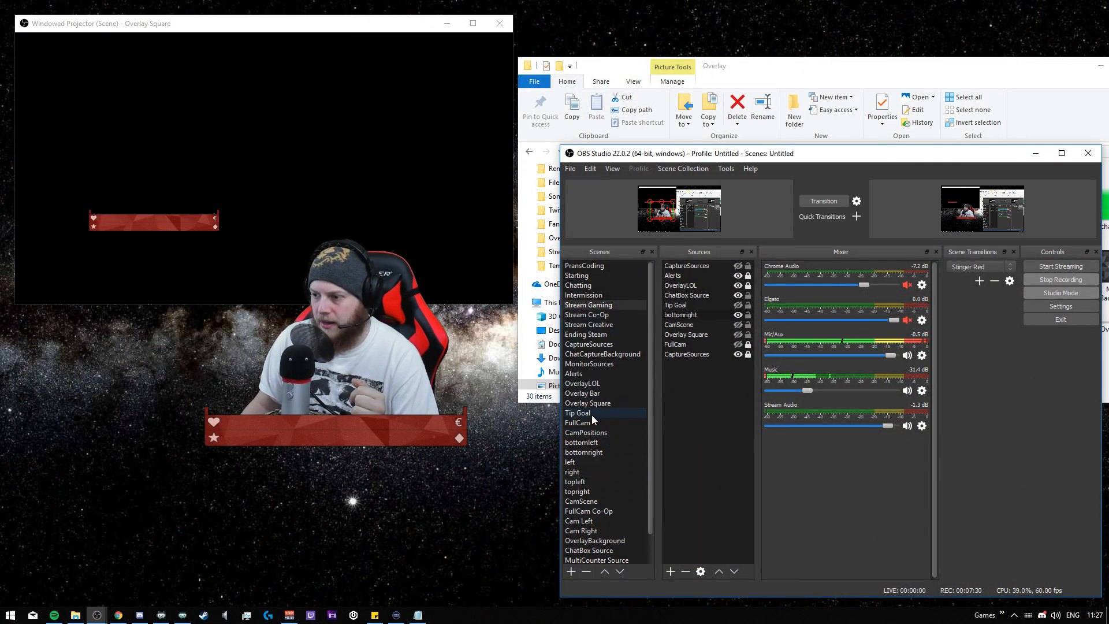
click(601, 451)
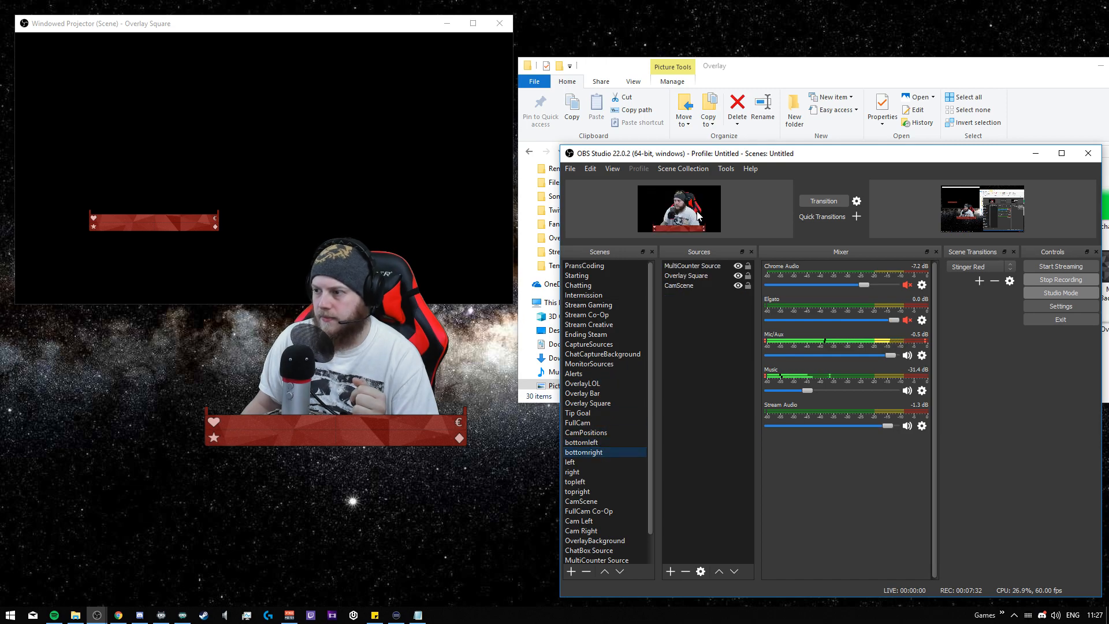
click(712, 266)
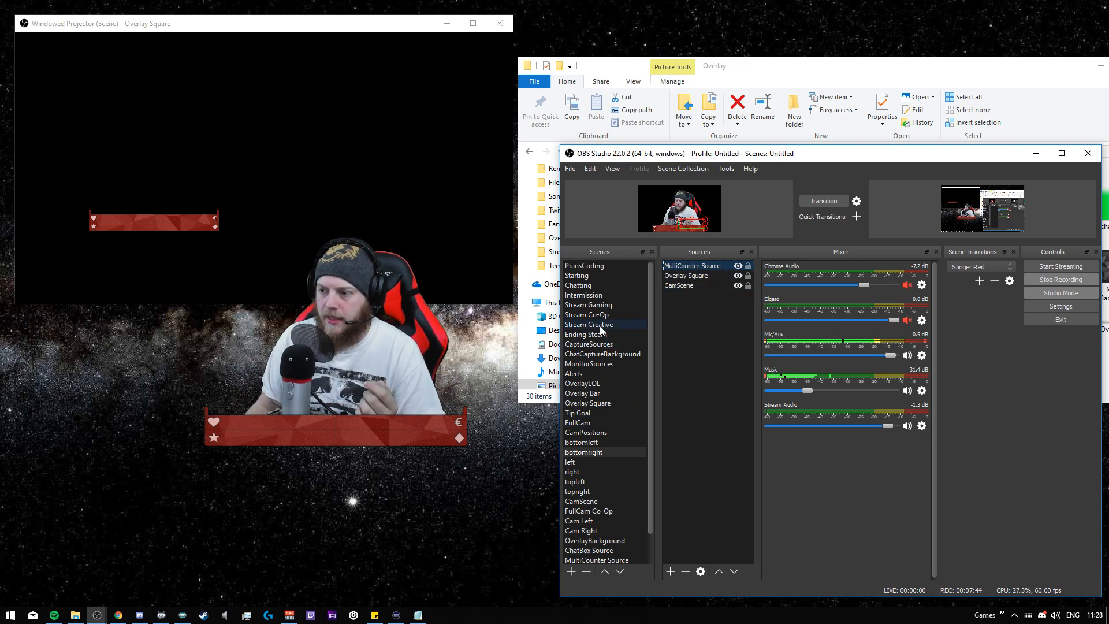
click(599, 306)
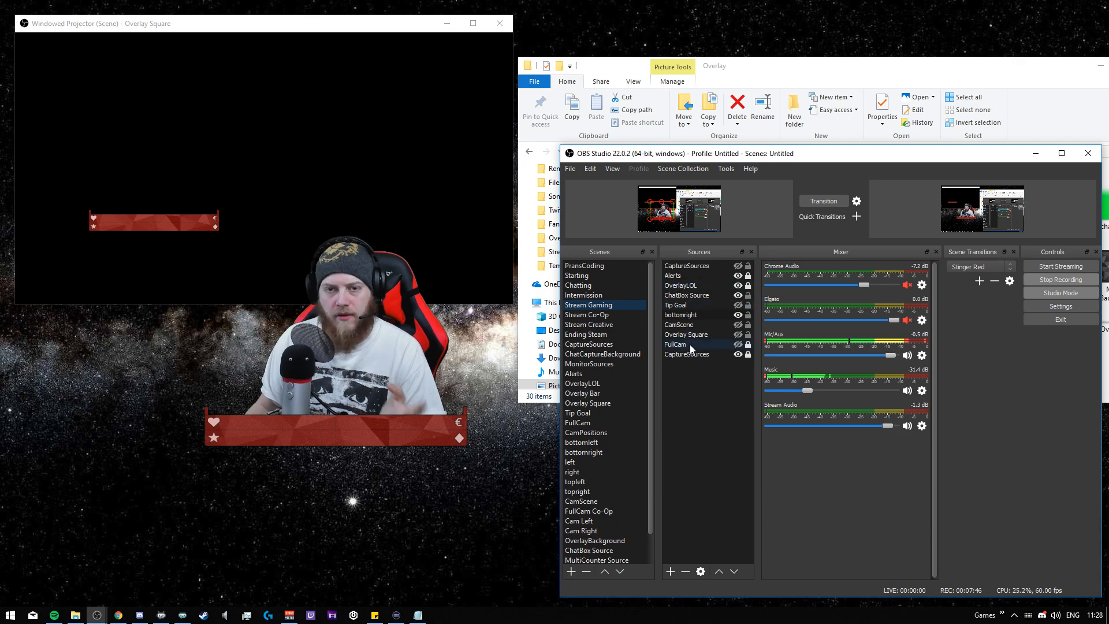
click(700, 437)
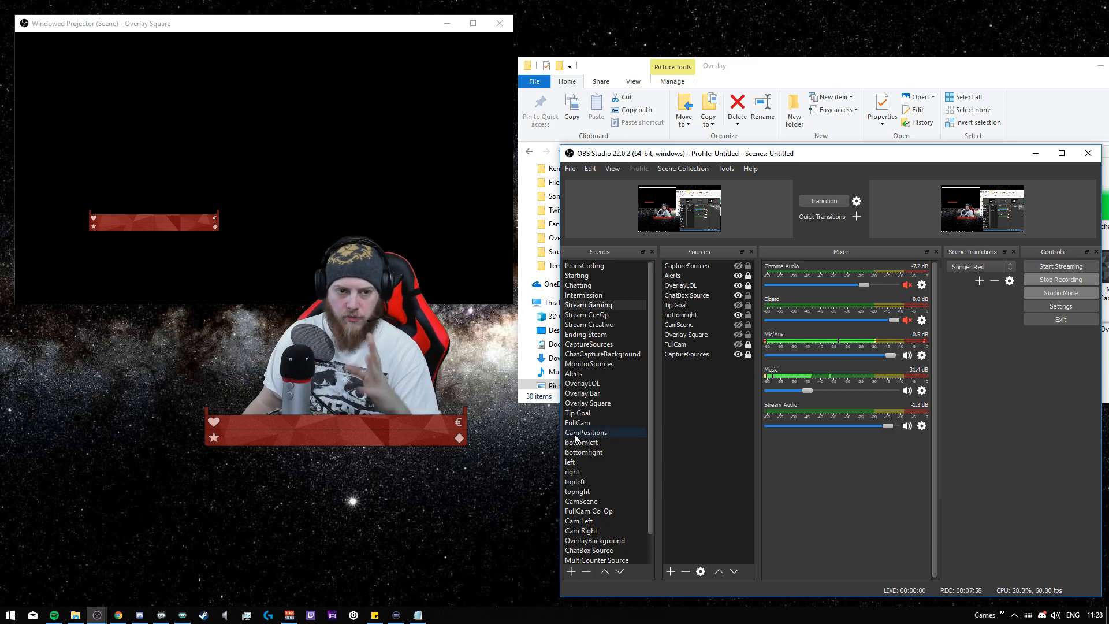
- Move the nested bottomright scene to the canvas's upper-right, upper-left, and lower-right areas, enlarging the OBS window for a bigger preview
drag(675, 212, 709, 196)
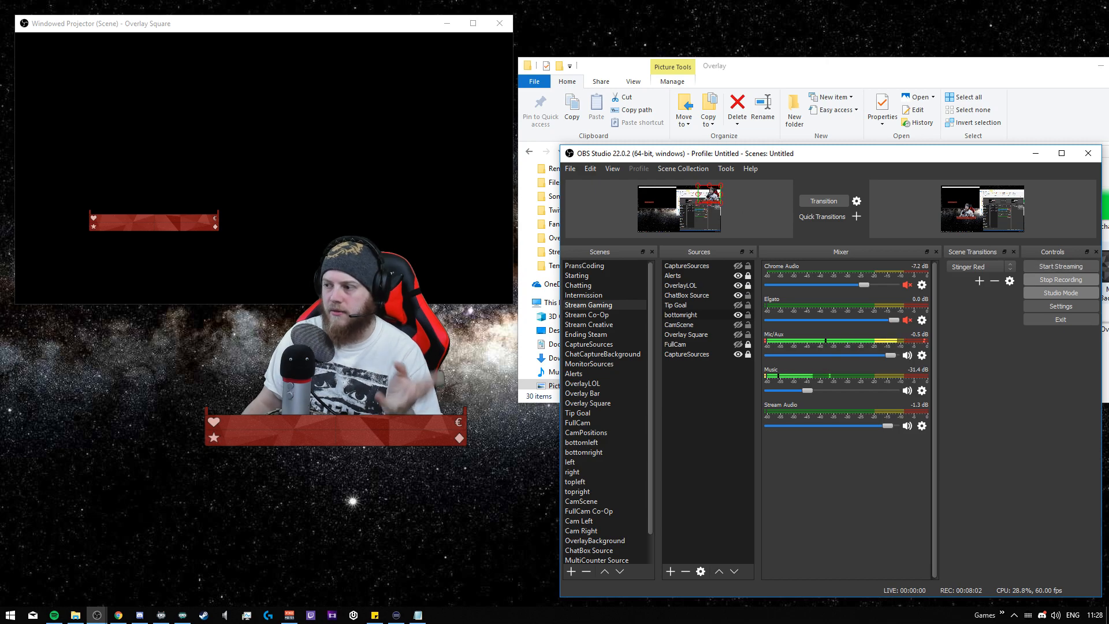
drag(714, 194, 654, 198)
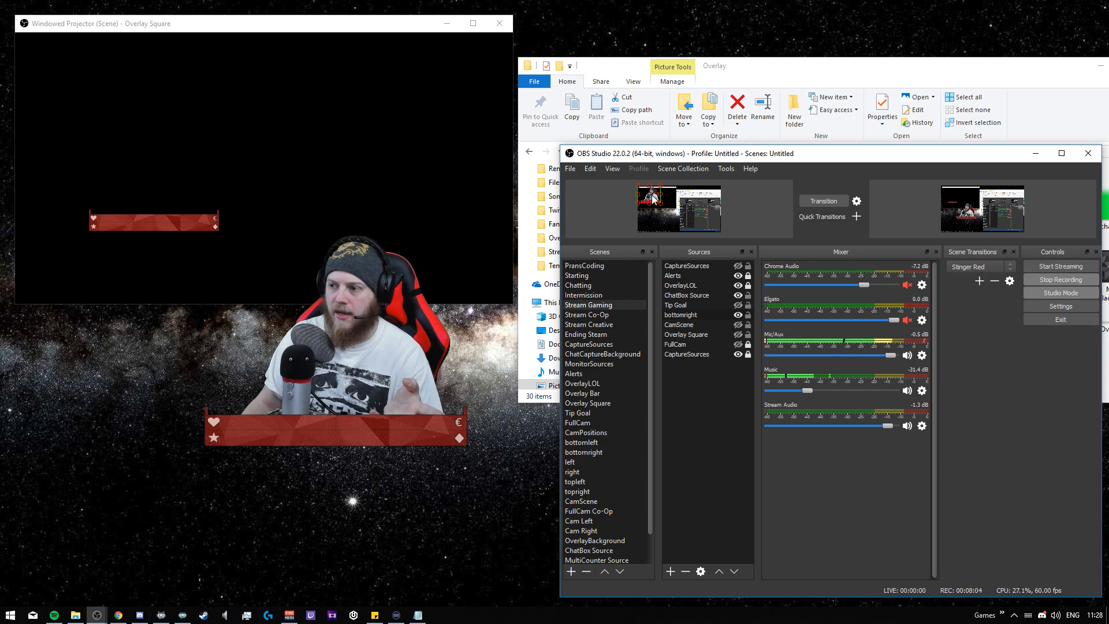
drag(832, 145, 831, 64)
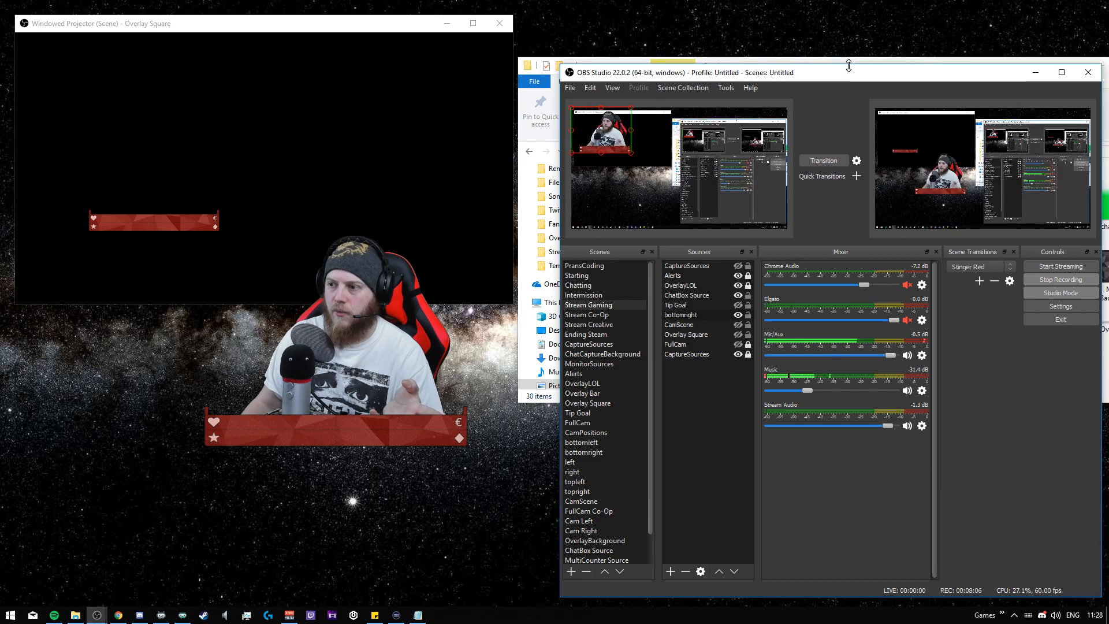
drag(609, 138, 730, 206)
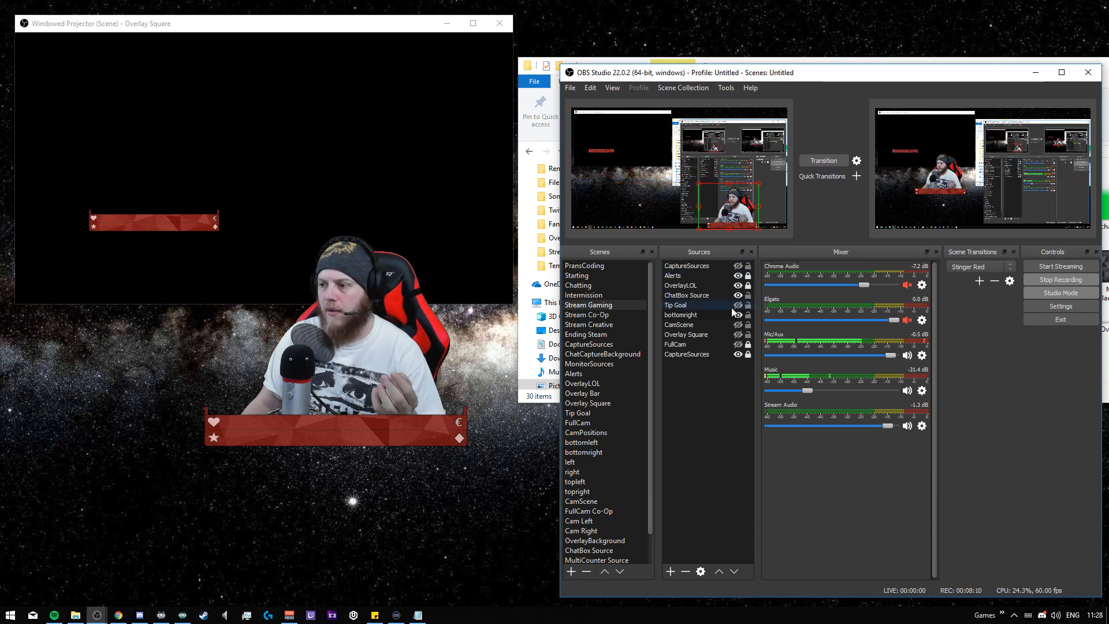
- Remove bottomright, CamScene, and Overlay Square from the Stream Gaming scene, and toggle Studio Mode off and on to update the output
click(695, 315)
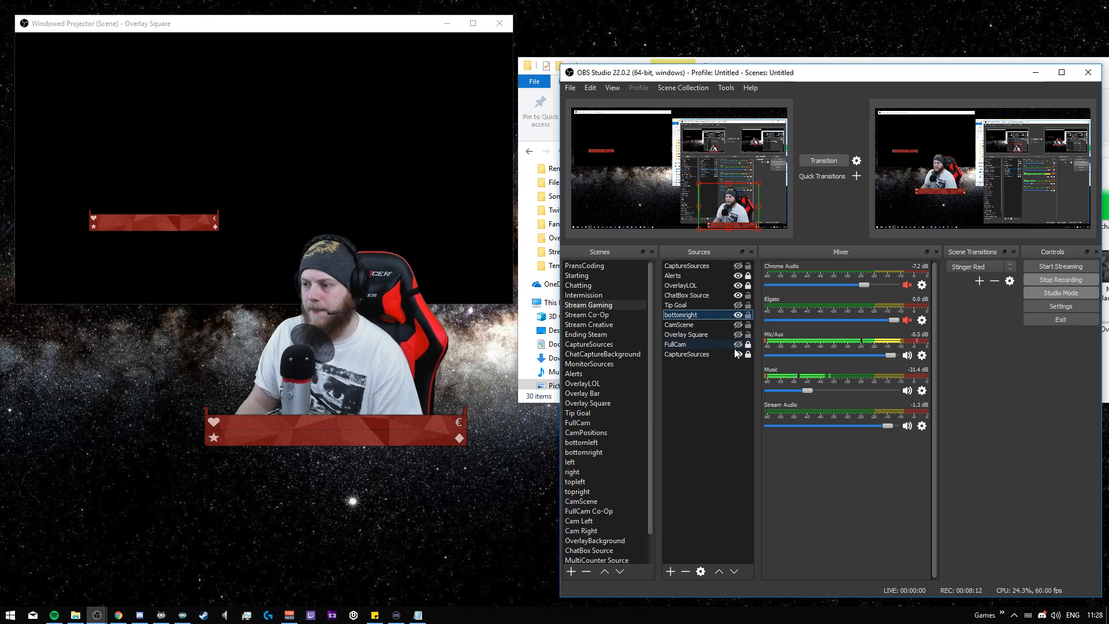
key(Delete)
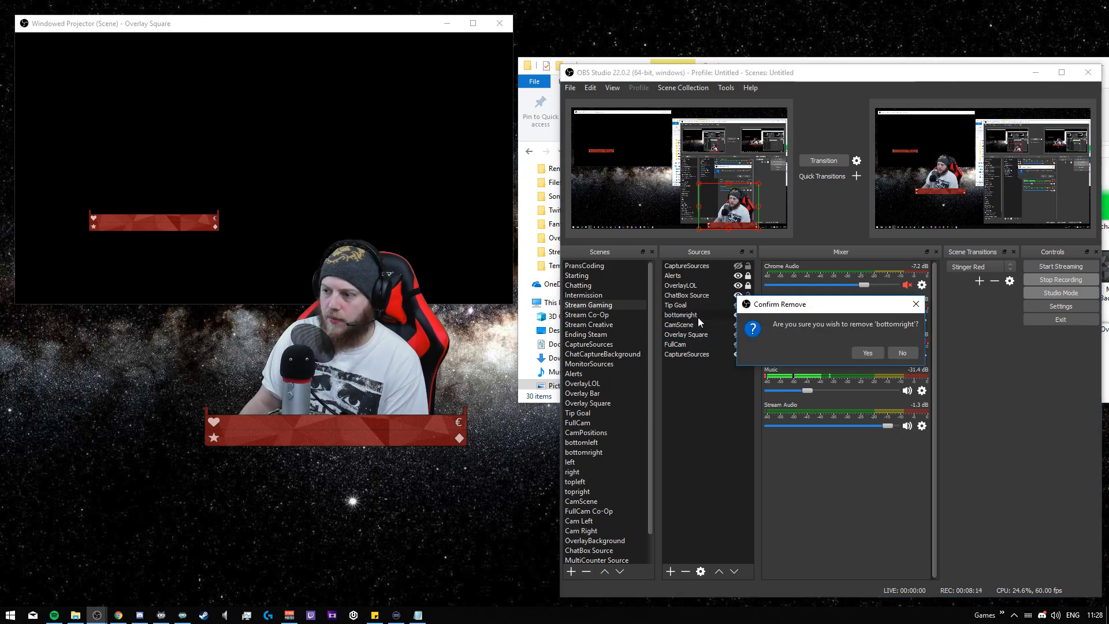
key(Return)
key(Delete)
key(Return)
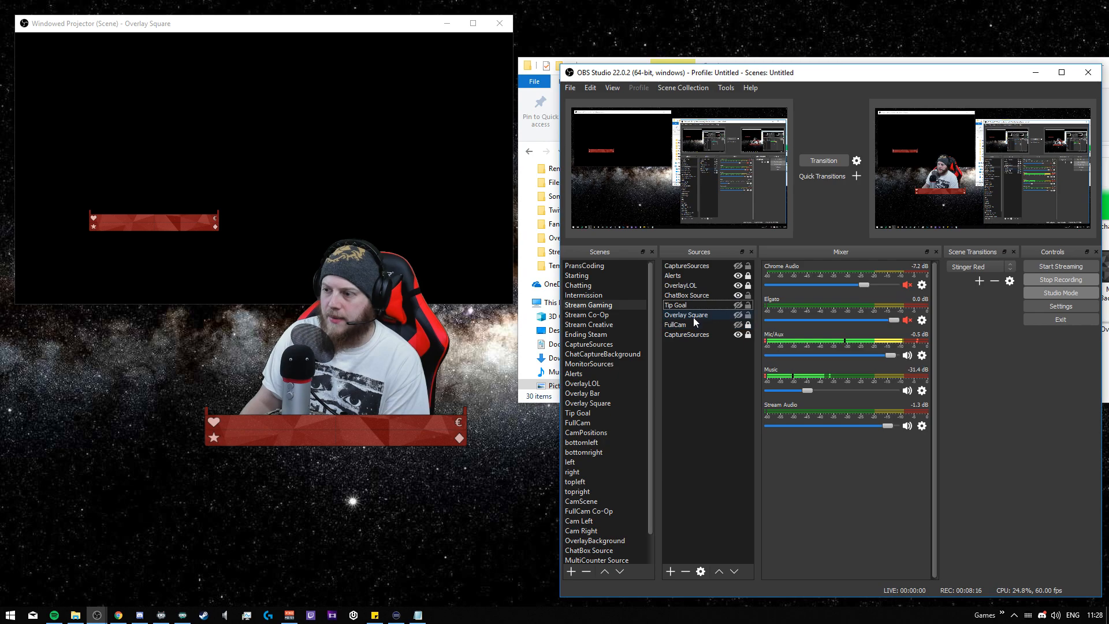
key(Delete)
key(Return)
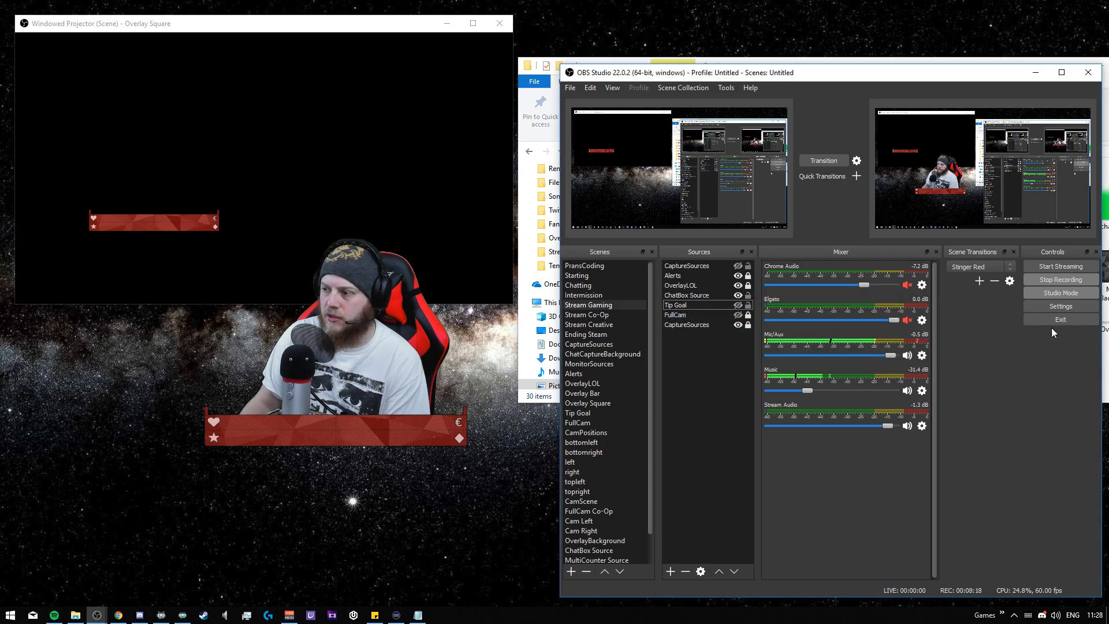
click(1072, 293)
click(1070, 293)
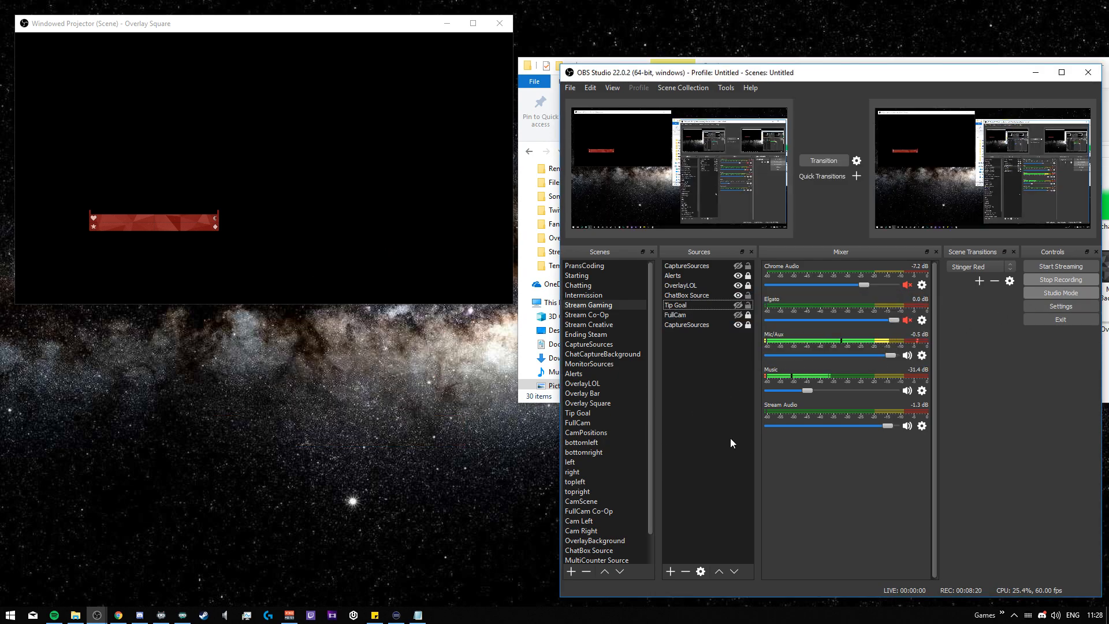
- Show the FullCam source in the Stream Gaming scene
click(400, 446)
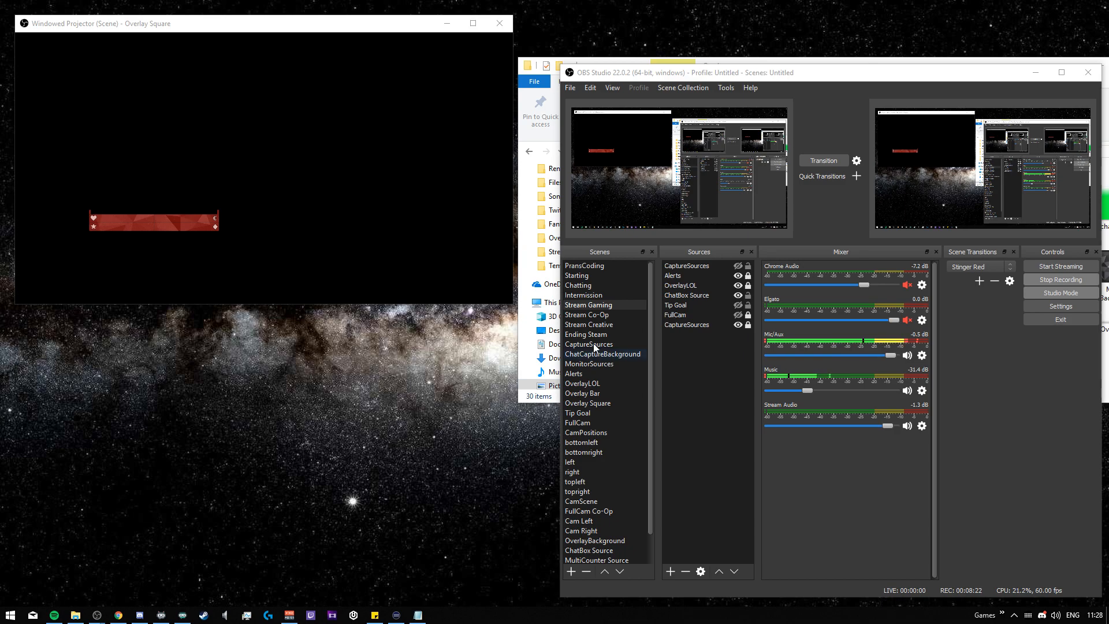
click(739, 315)
click(737, 325)
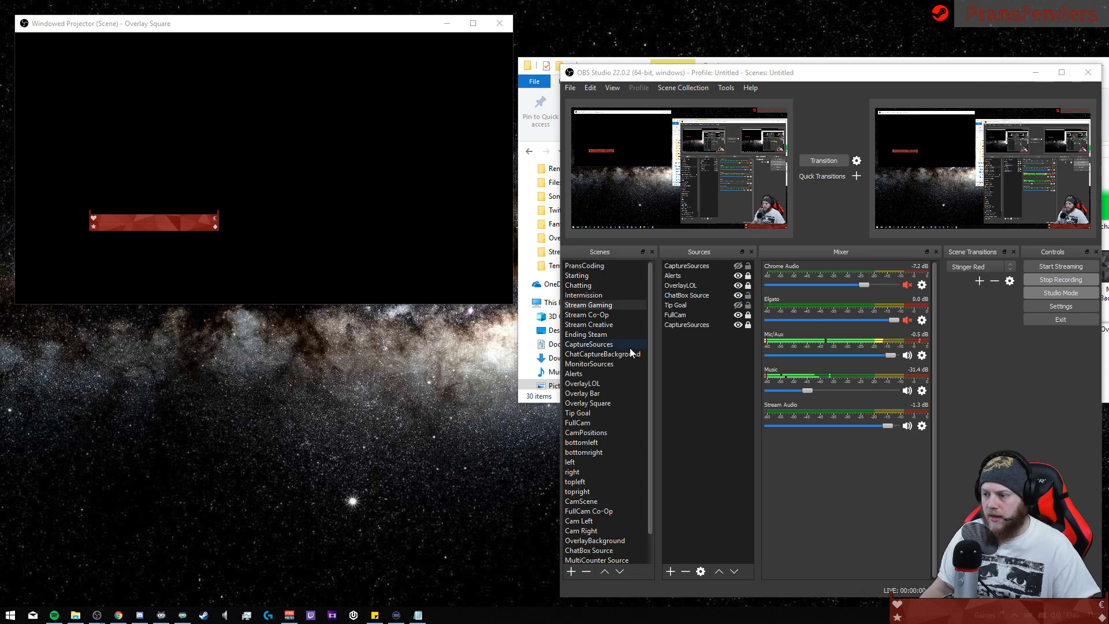
- Go through the FullCam scene to its nested CamPositions scene and switch the webcam to the bottomright position
click(577, 423)
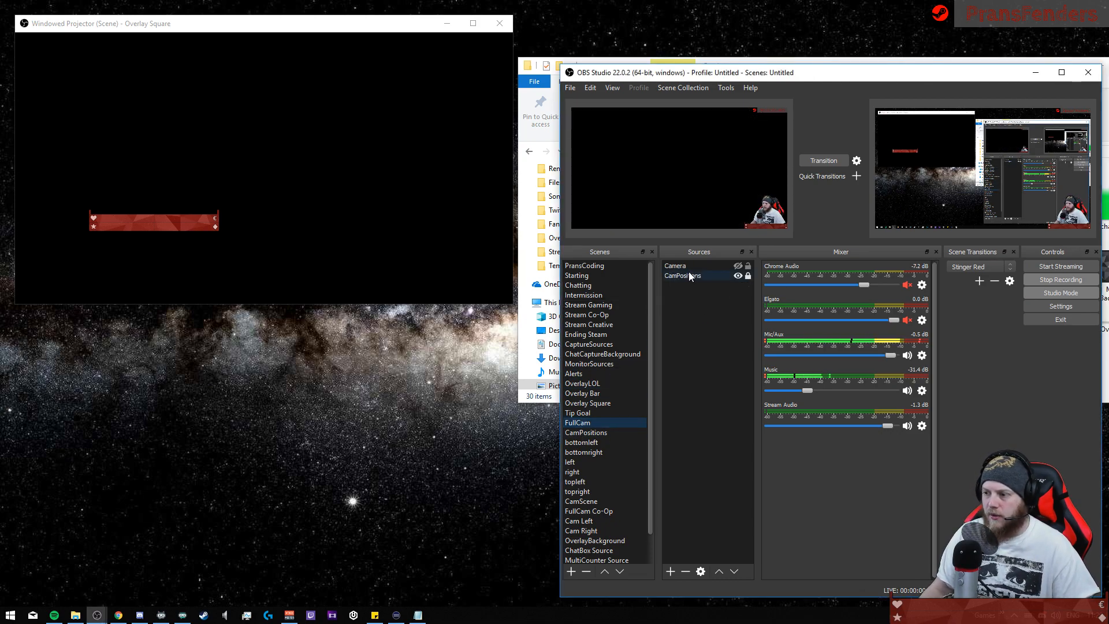
click(577, 434)
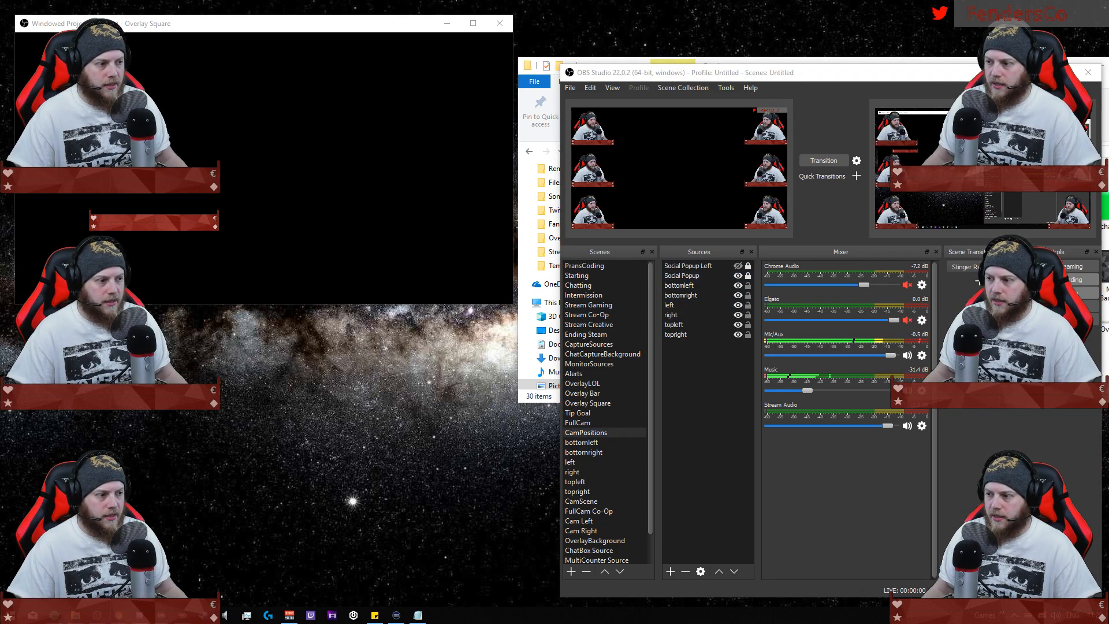
key(KP_3)
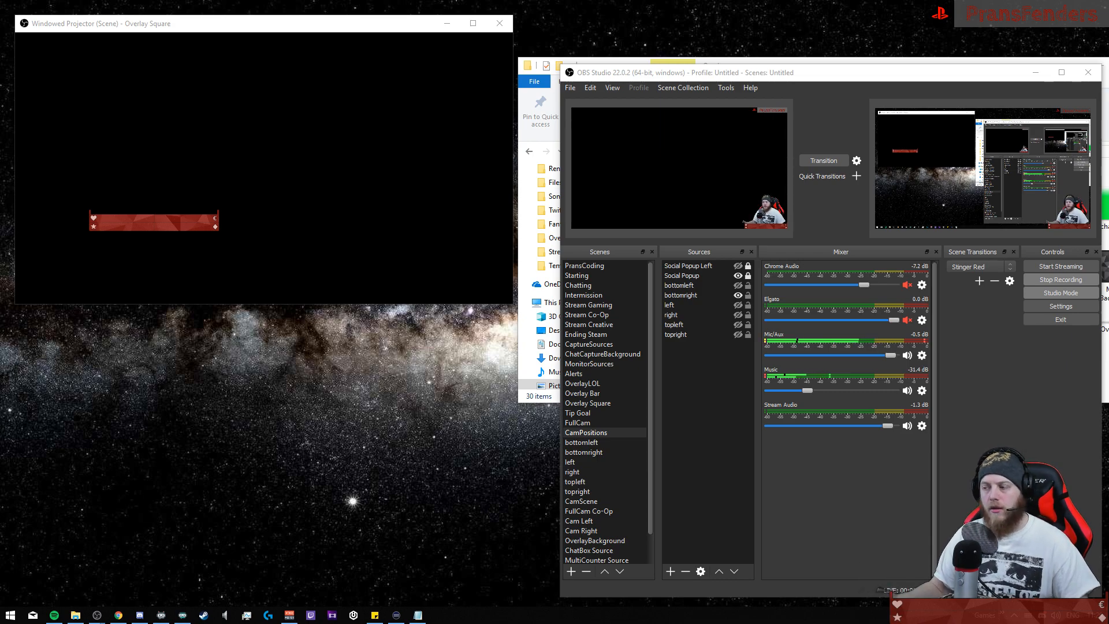
- Examine the hotkeys assigned to showing and hiding each camera position under CamPositions in the OBS settings
click(1045, 305)
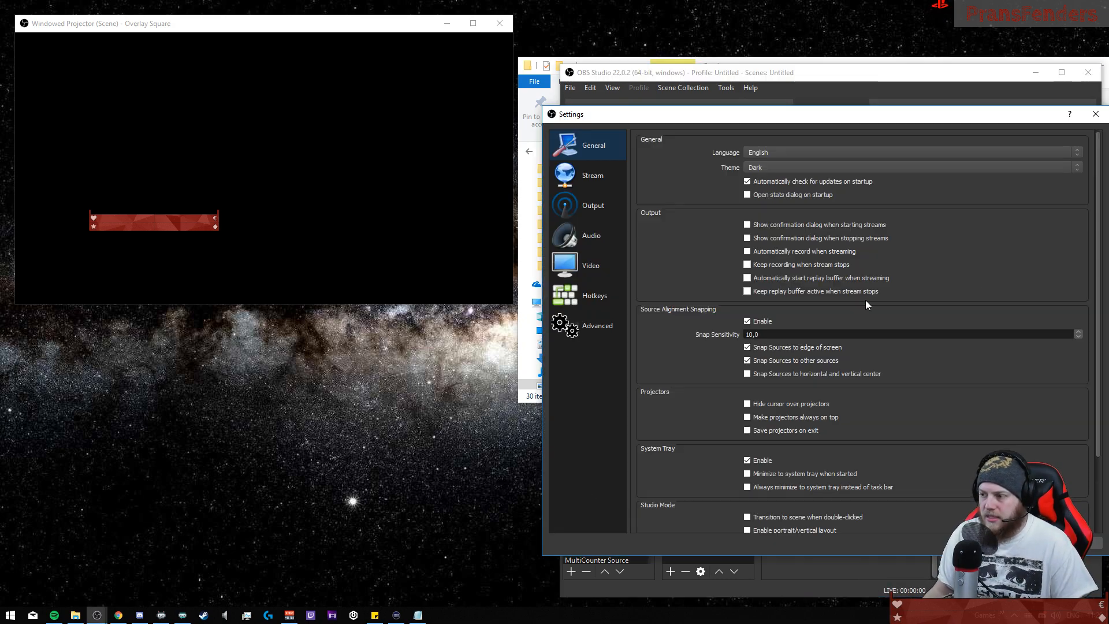
drag(771, 122, 478, 107)
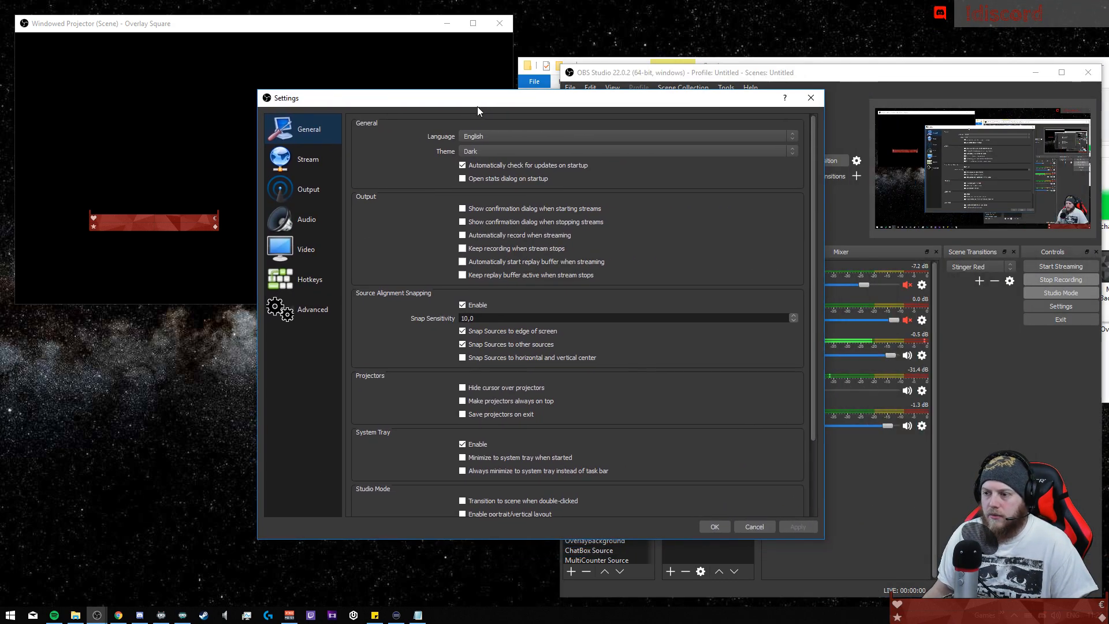
click(294, 282)
scroll(587, 265, down, 5)
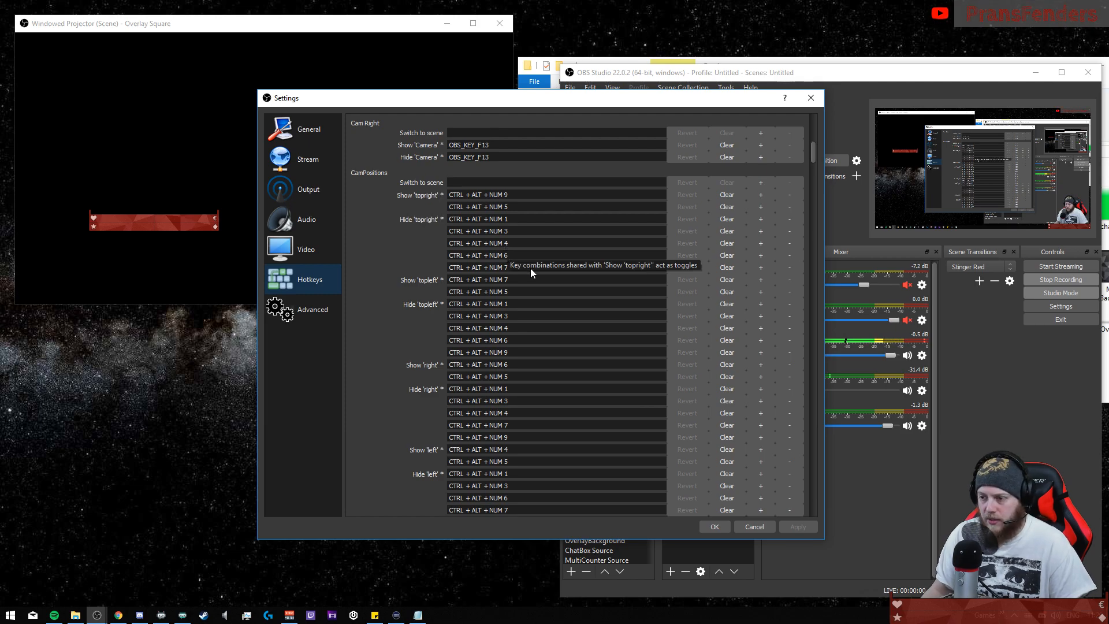
scroll(537, 211, down, 4)
scroll(535, 210, down, 10)
scroll(492, 186, up, 4)
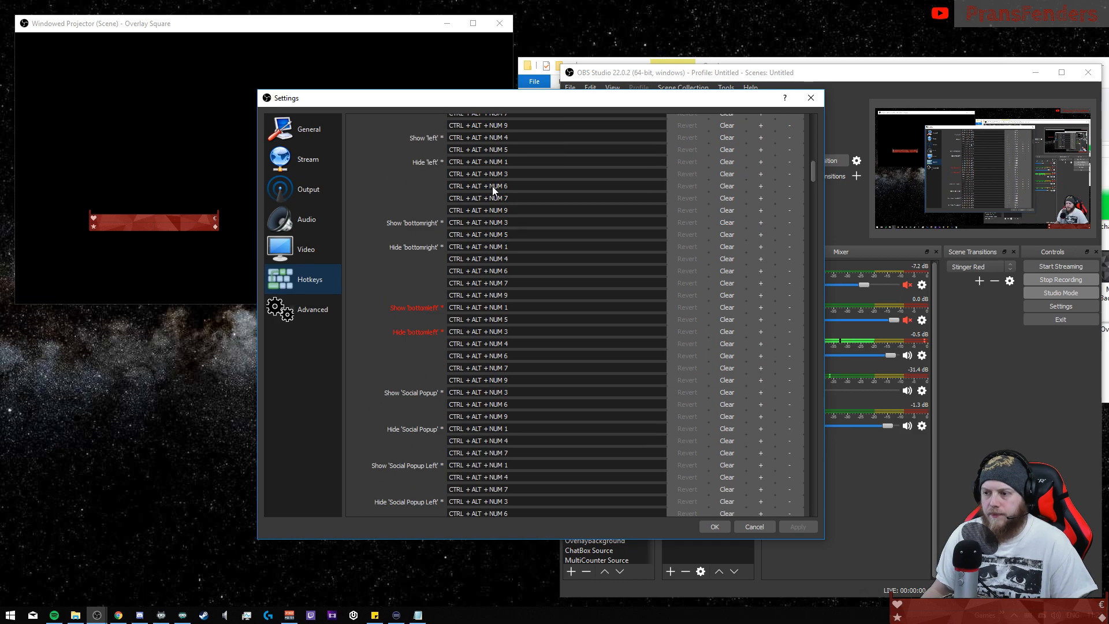
scroll(492, 186, up, 12)
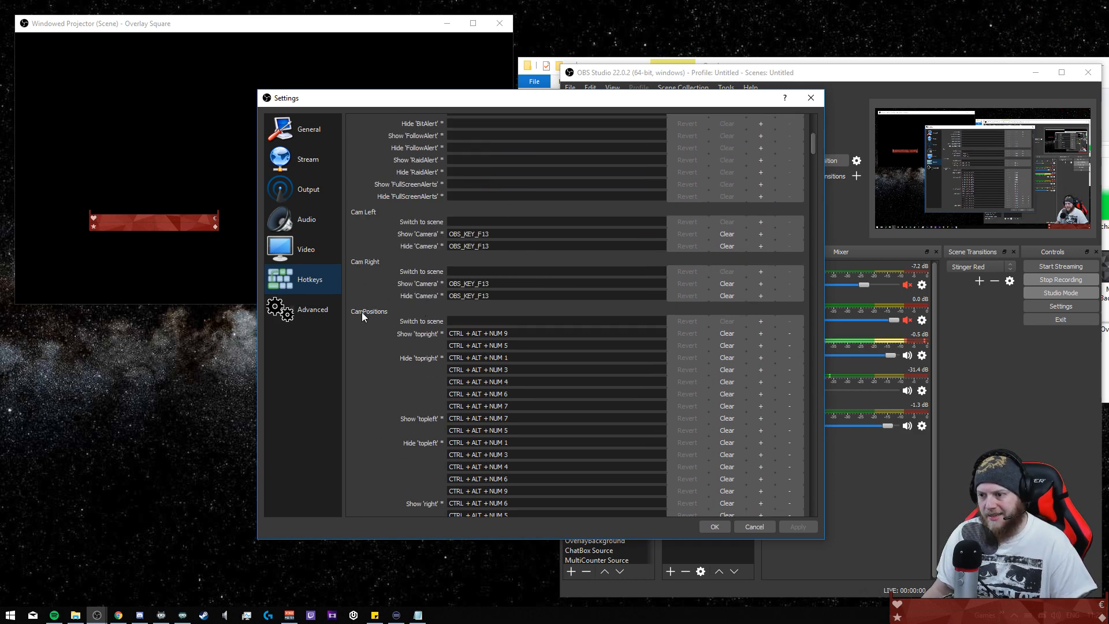
scroll(387, 320, down, 5)
scroll(393, 304, down, 6)
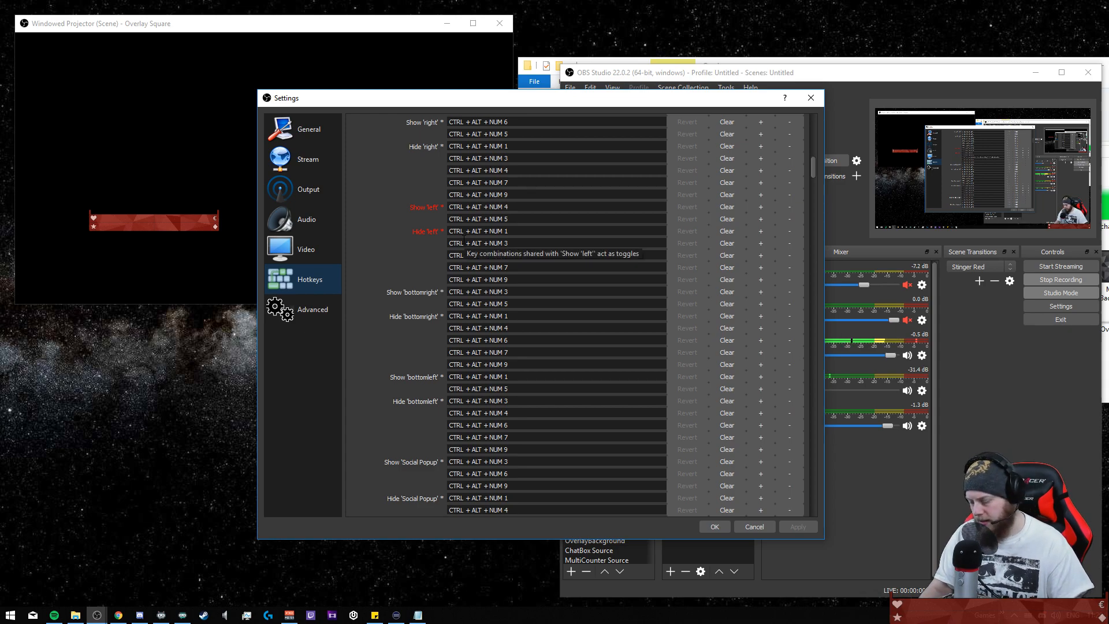
scroll(558, 347, down, 11)
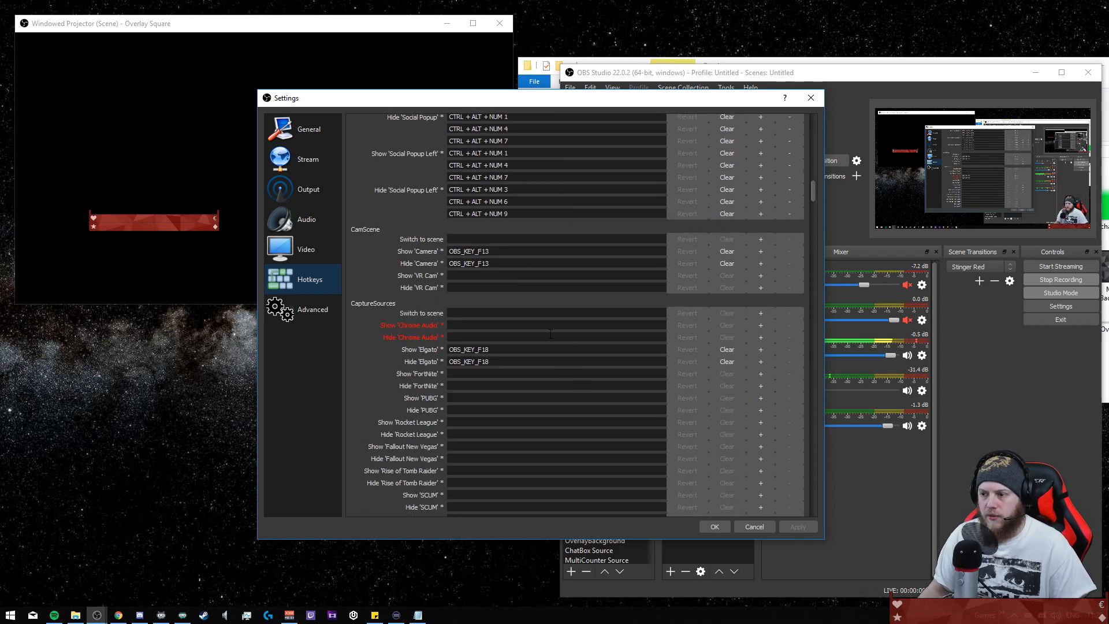
scroll(607, 370, down, 4)
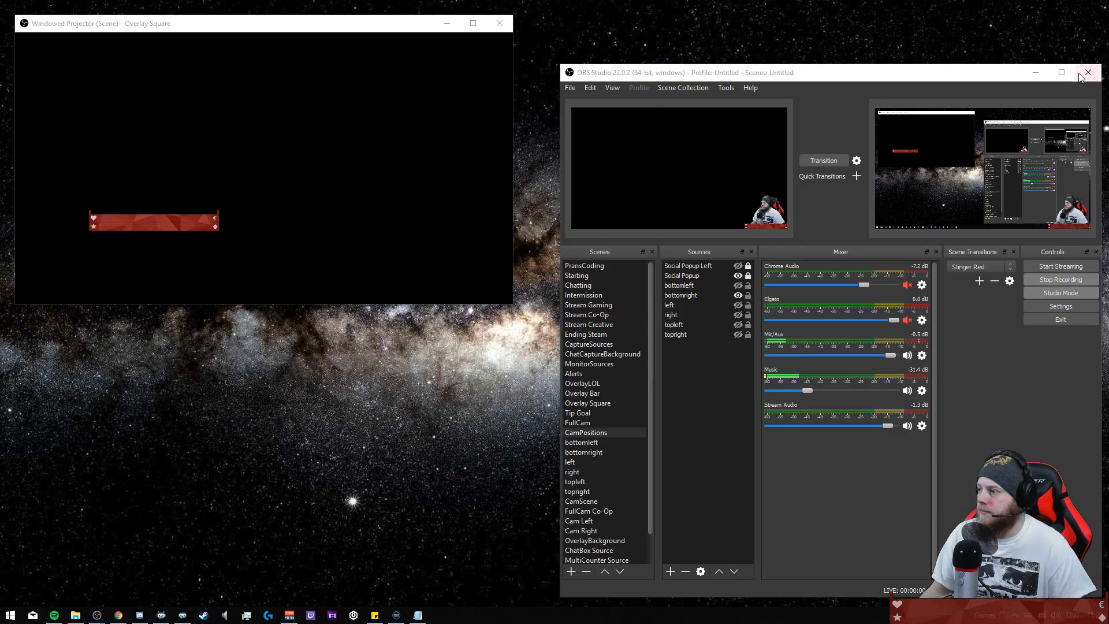
- Reposition the OBS window and review the FullCam, Alerts, and OverlayLOL sources nested in the Stream Gaming scene
drag(907, 74, 894, 59)
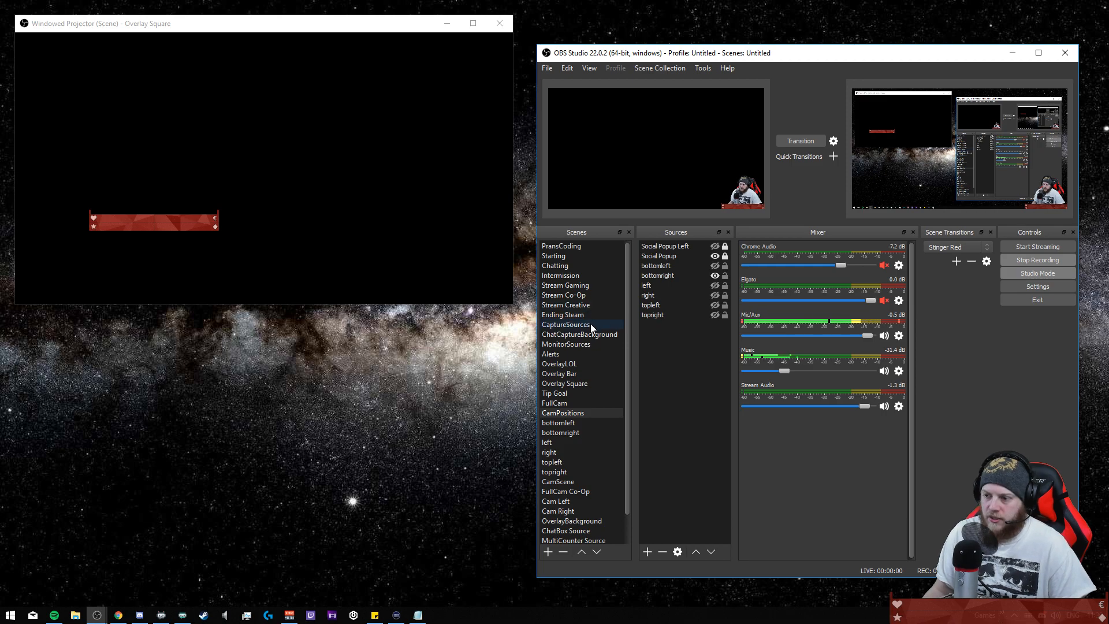
click(578, 285)
click(674, 246)
click(661, 295)
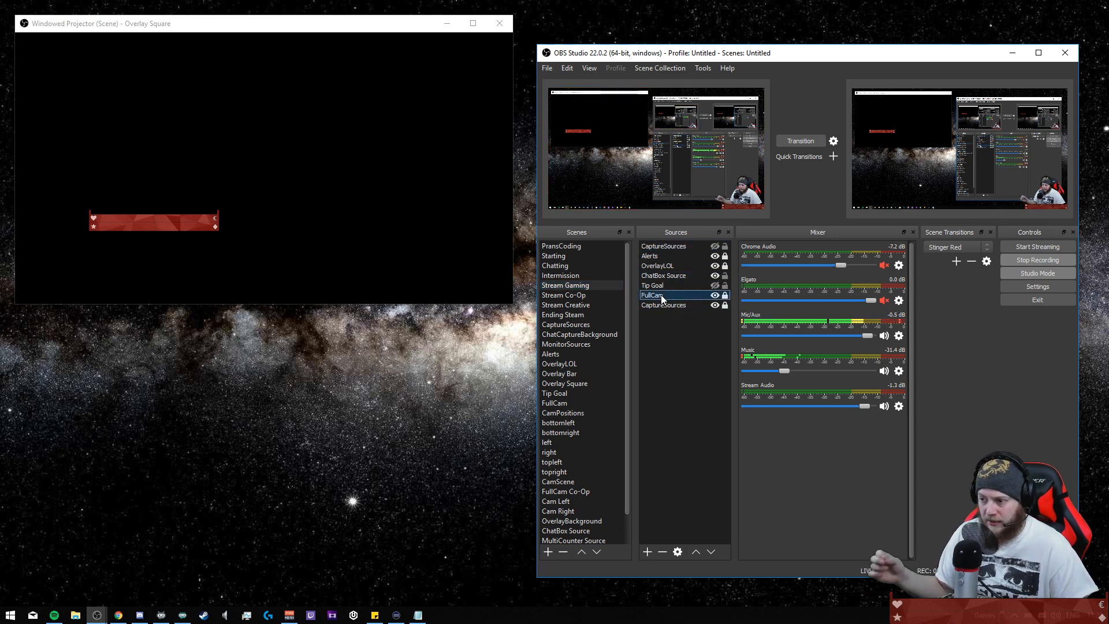
click(678, 258)
click(677, 267)
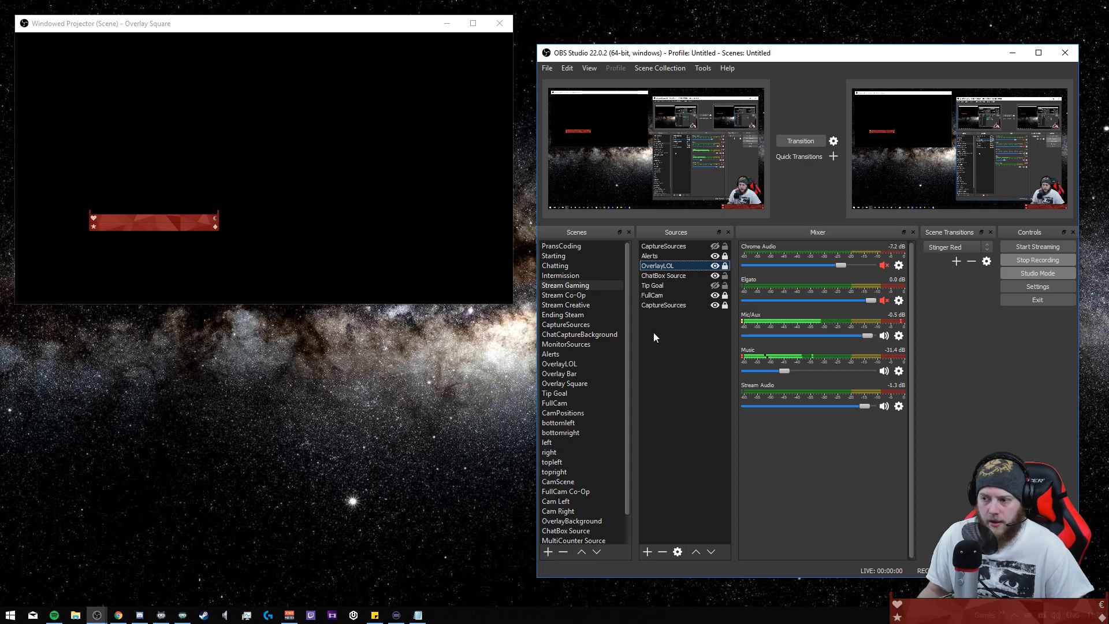
- Examine the CaptureSources scene's Chrome Audio, Elgato, and MonitorSources entries, and the monitor captures inside the MonitorSources scene
click(576, 325)
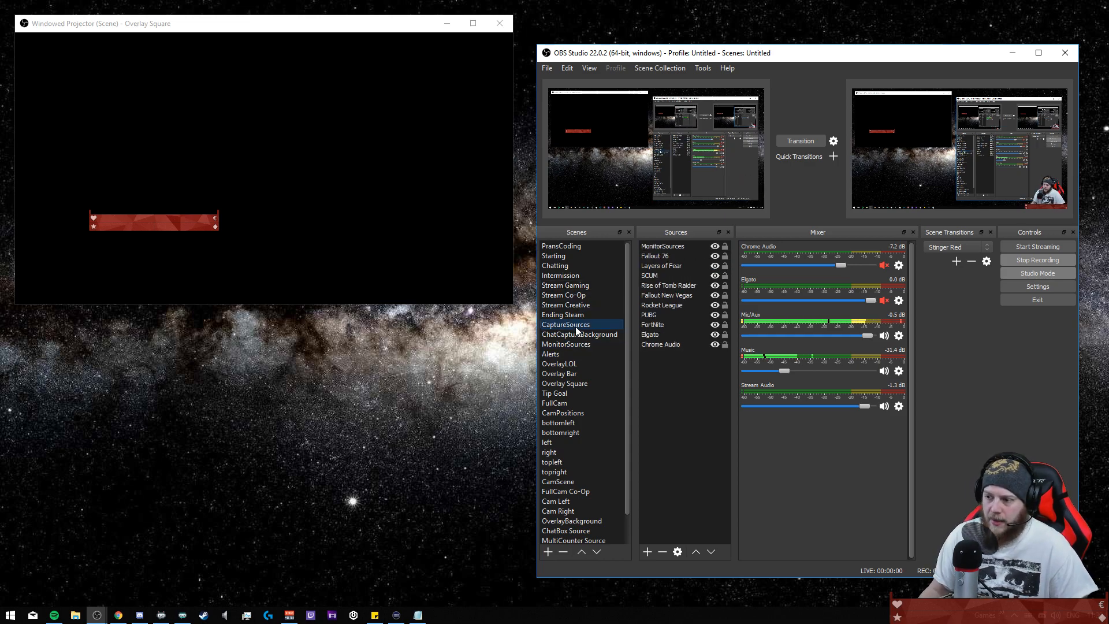
click(662, 342)
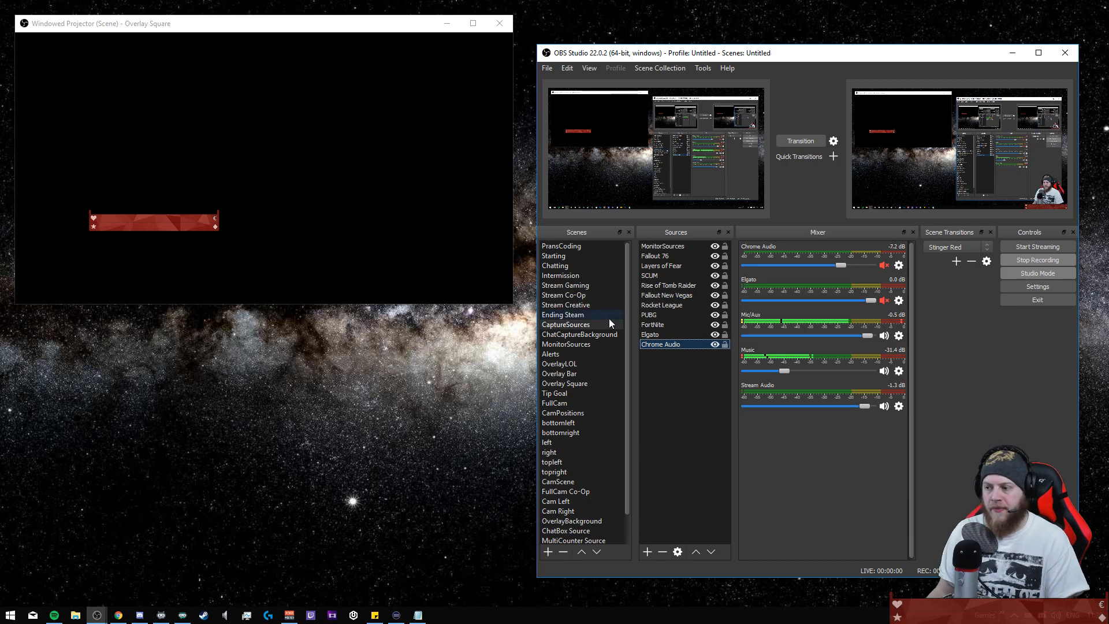
click(664, 336)
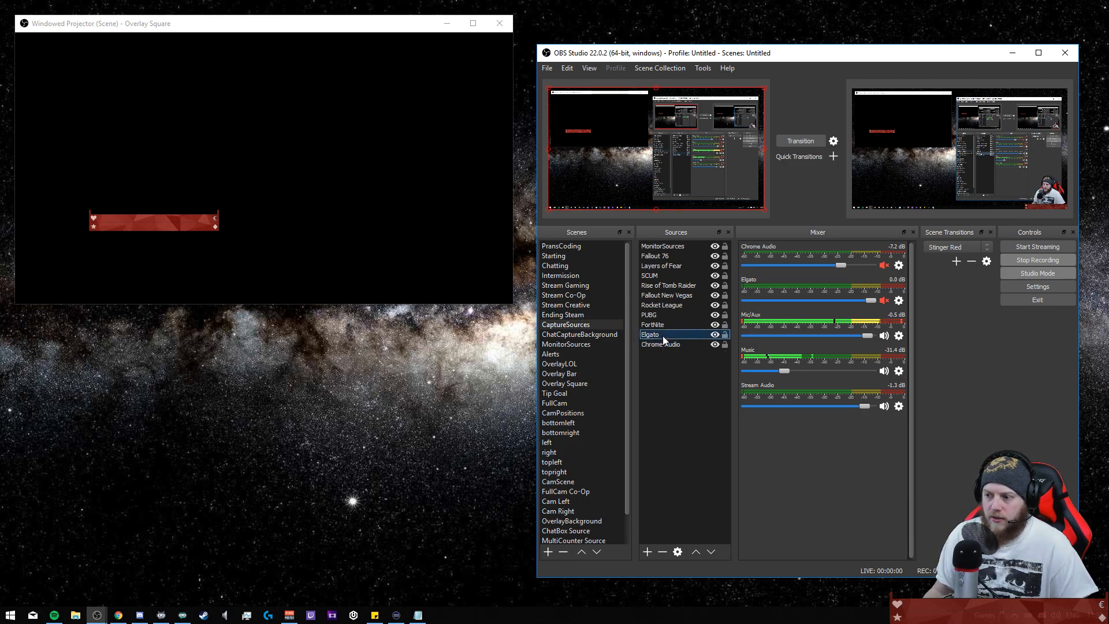
click(668, 344)
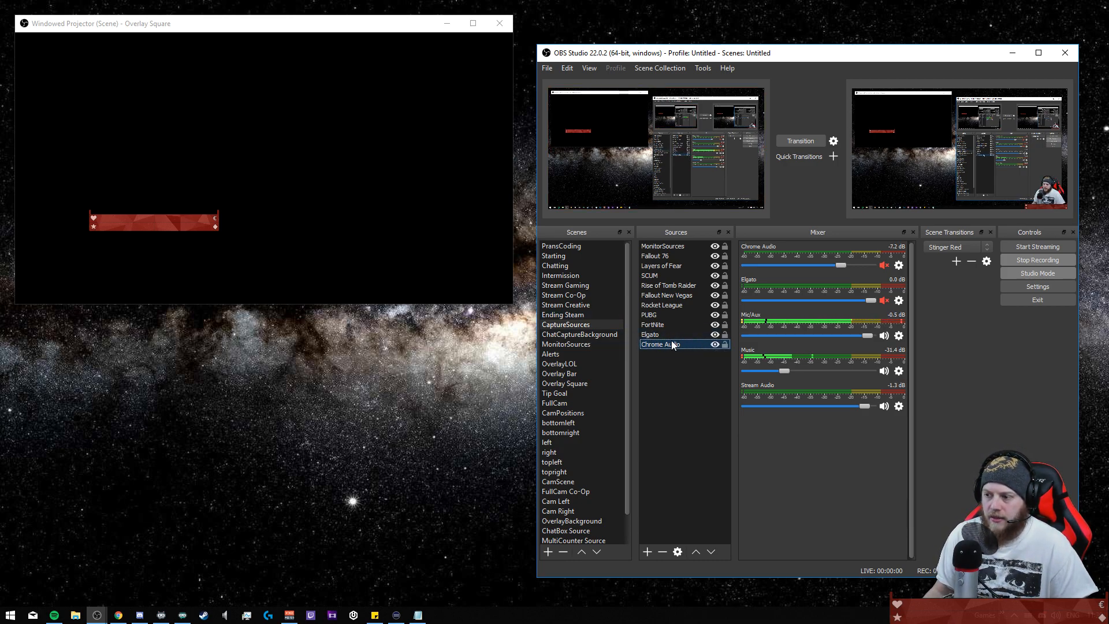
click(671, 336)
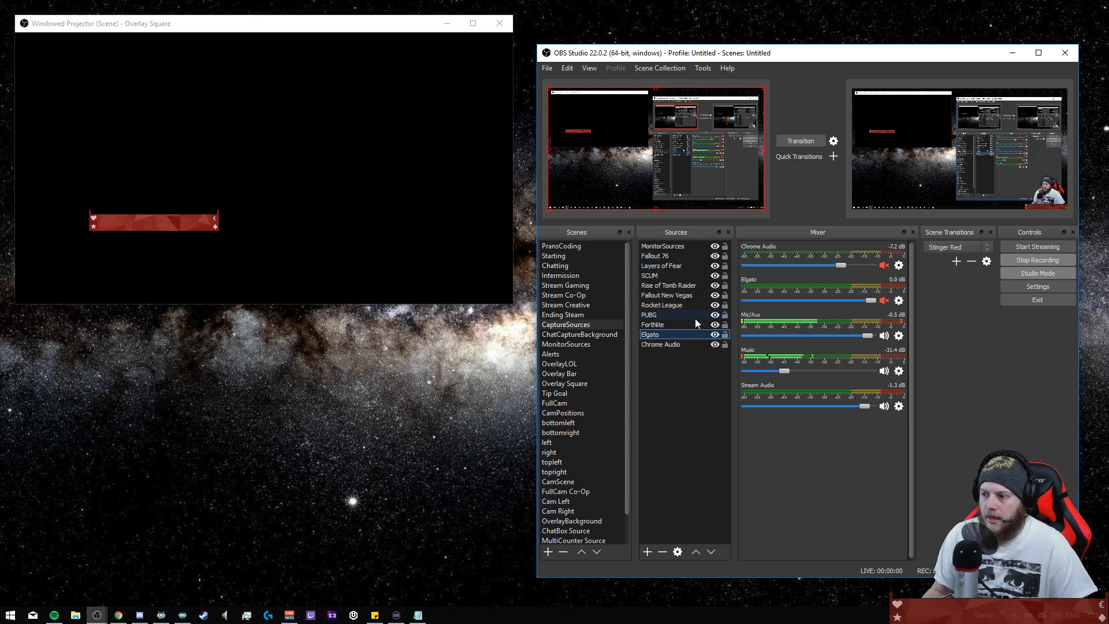
click(668, 246)
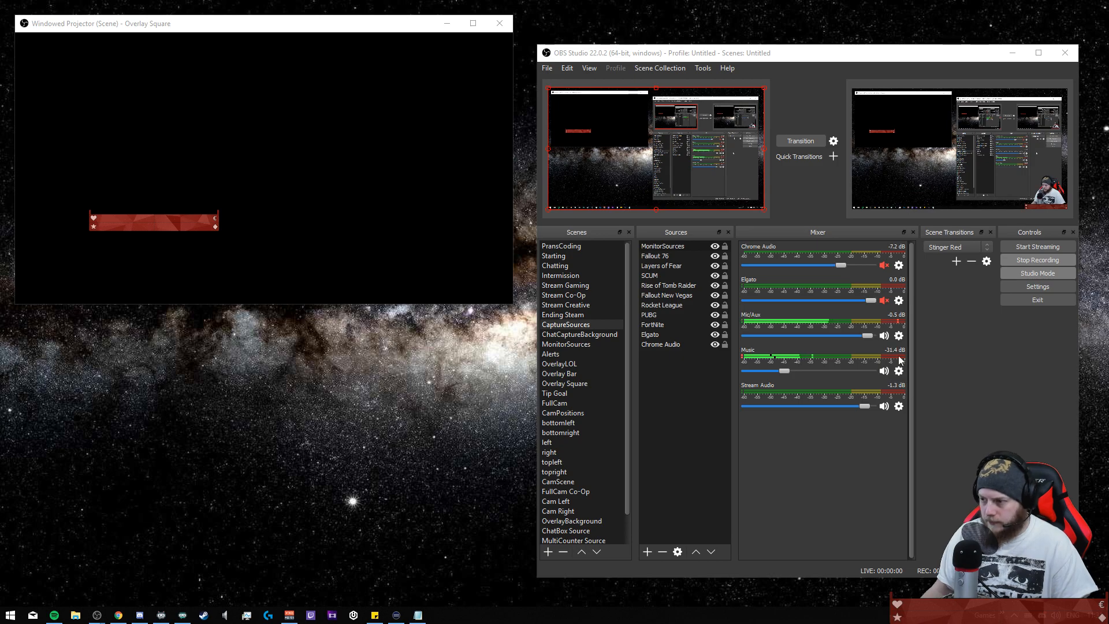
click(657, 404)
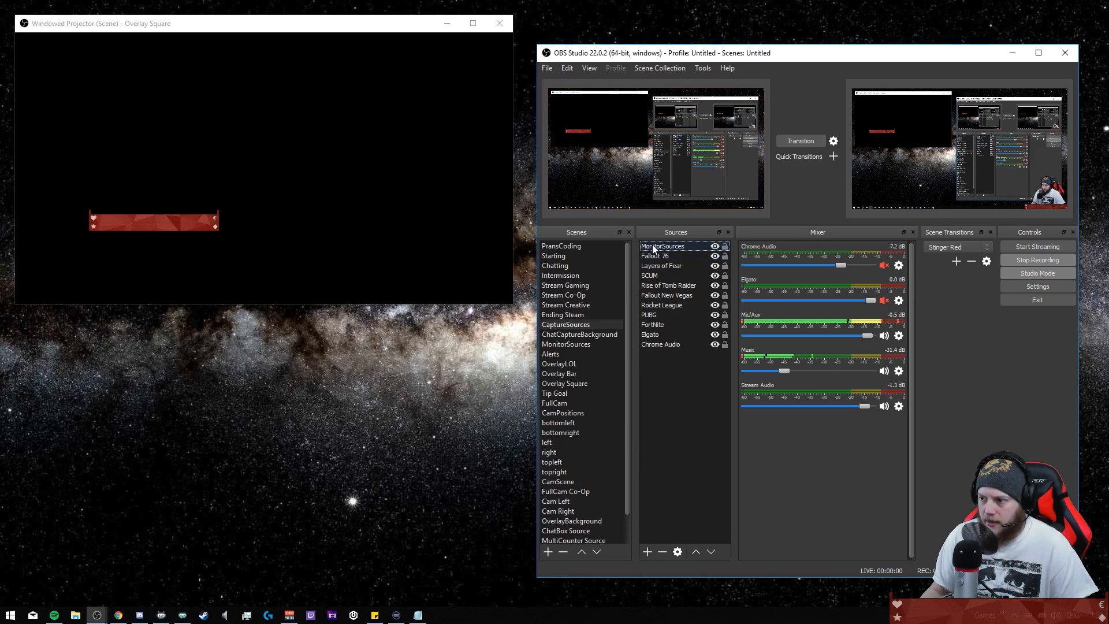
click(577, 342)
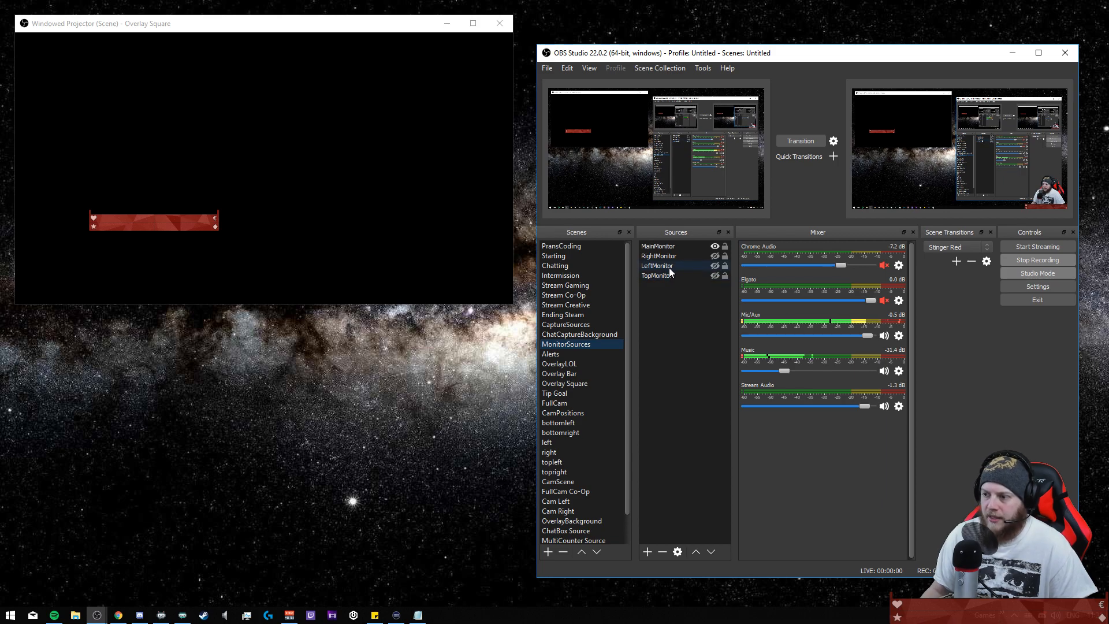
- Show the FollowAlert source in the Alerts scene briefly and hide it again
click(578, 352)
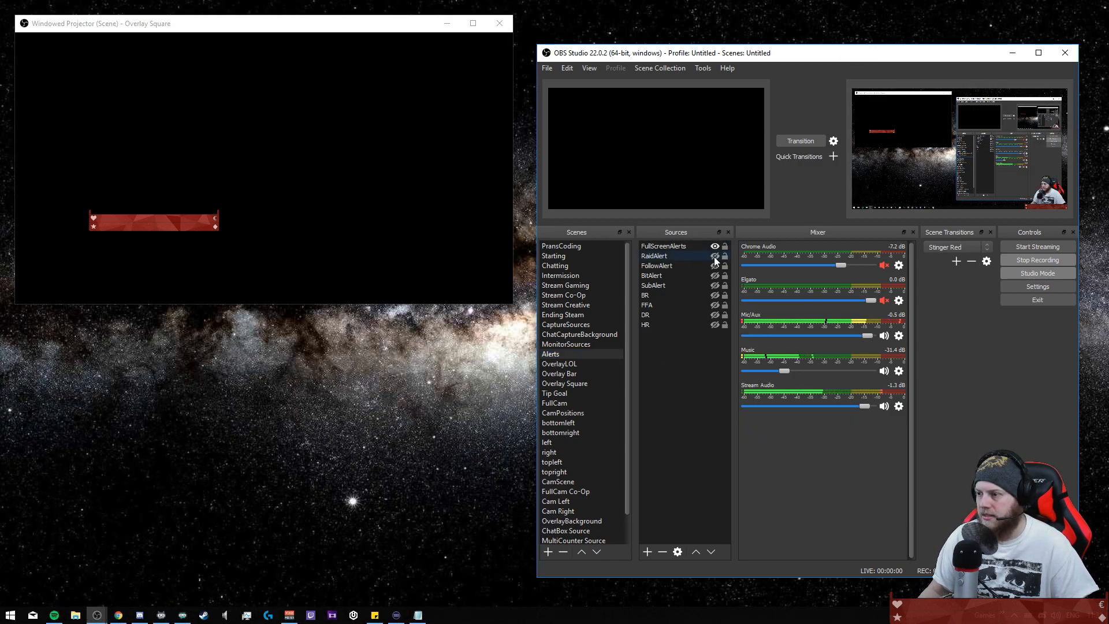
click(715, 266)
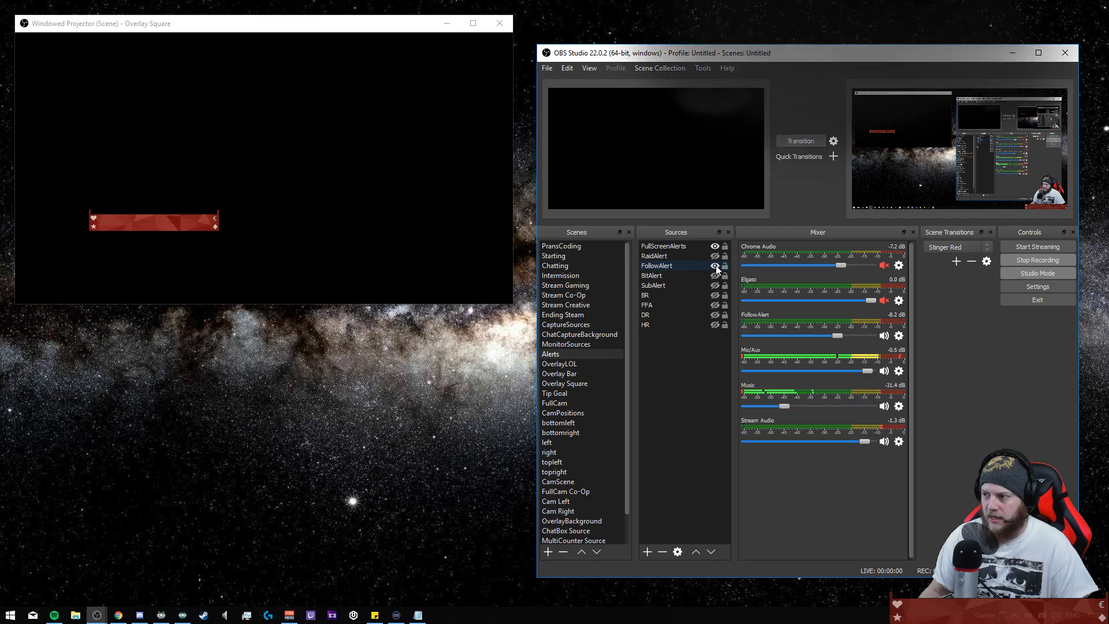
click(716, 265)
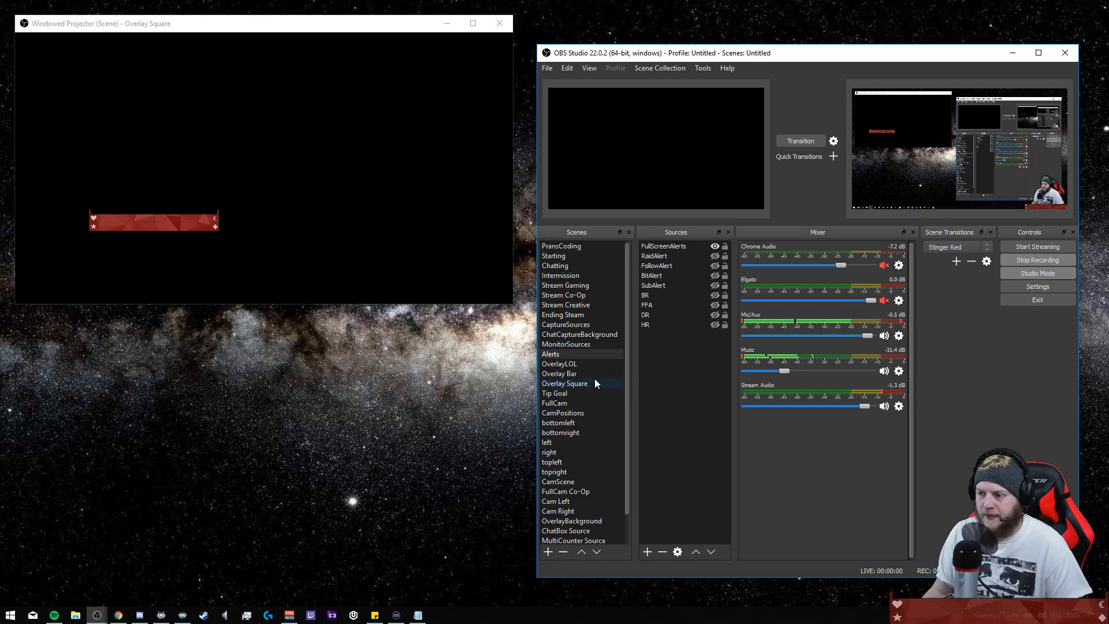
- Toggle the visibility of Vaultboy Left and Vaultboy Right in the OverlayLOL scene
click(594, 364)
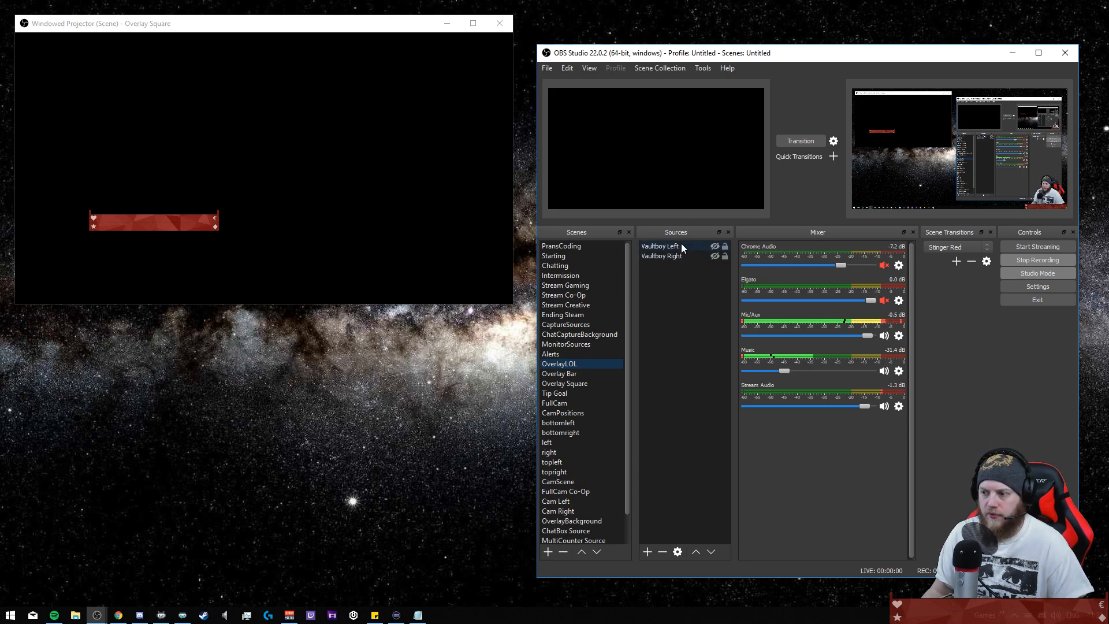
click(715, 246)
click(715, 256)
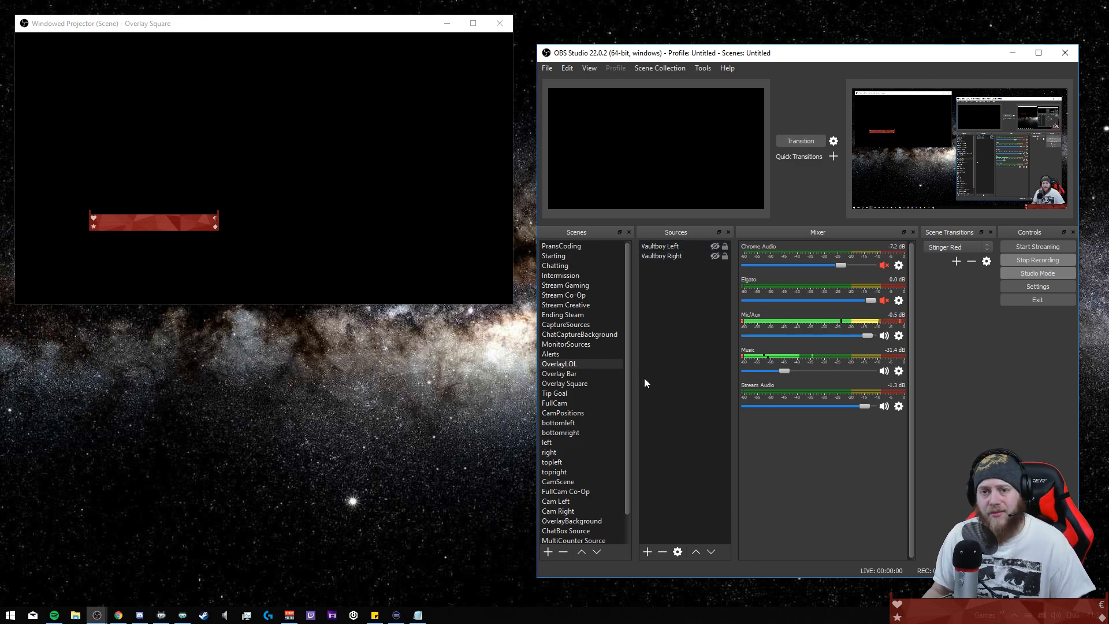
- Review the sources in the Overlay Square scene, including Donations 2, and those in the CamPositions and FullCam scenes
click(588, 384)
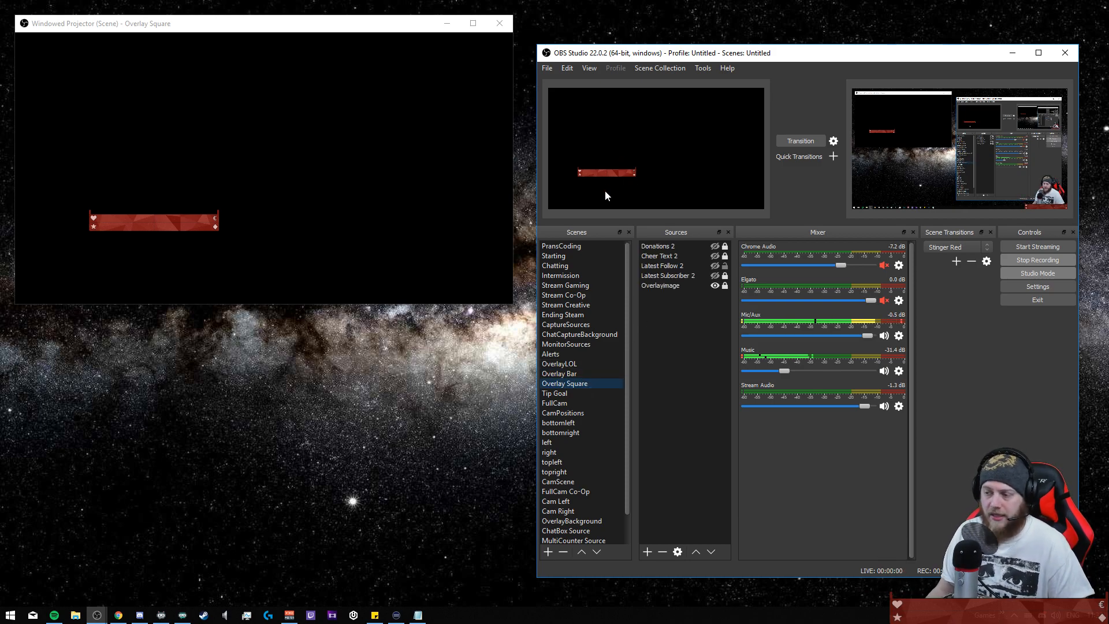
click(673, 245)
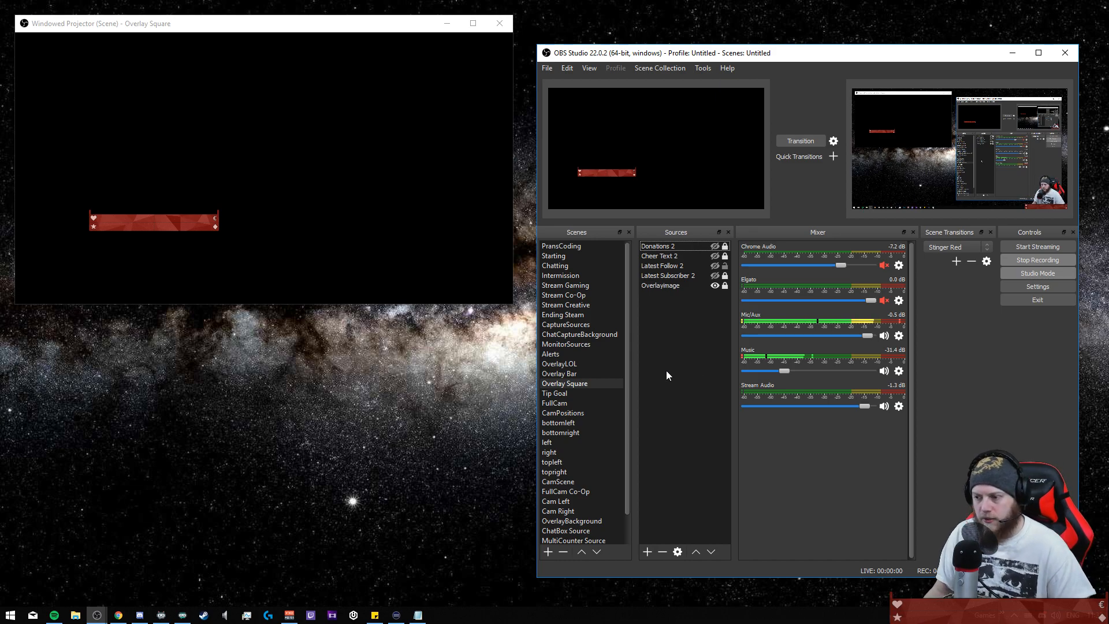
click(578, 413)
click(565, 404)
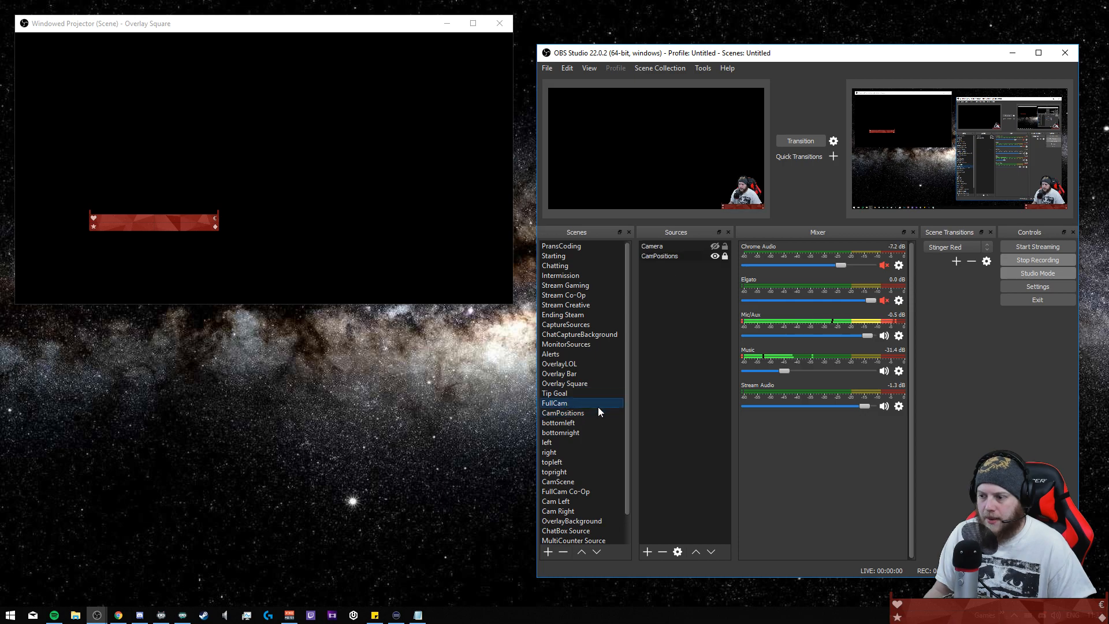
- Toggle the visibility of MultiCounter 2 and MultiCounter 1 in the MultiCounter Source scene
scroll(608, 484, down, 1)
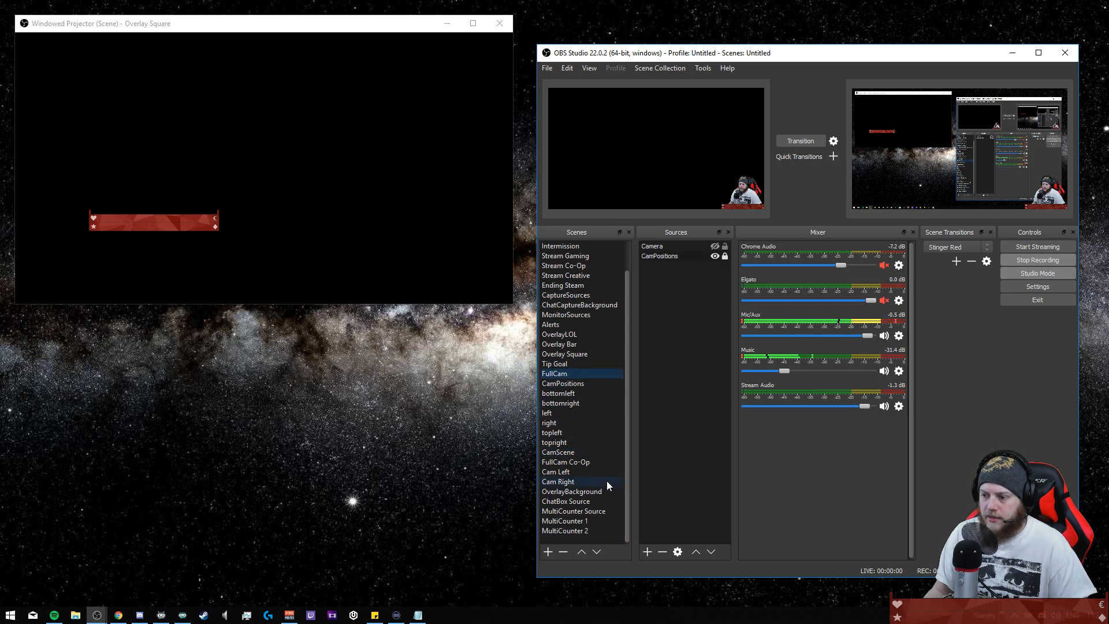
click(591, 511)
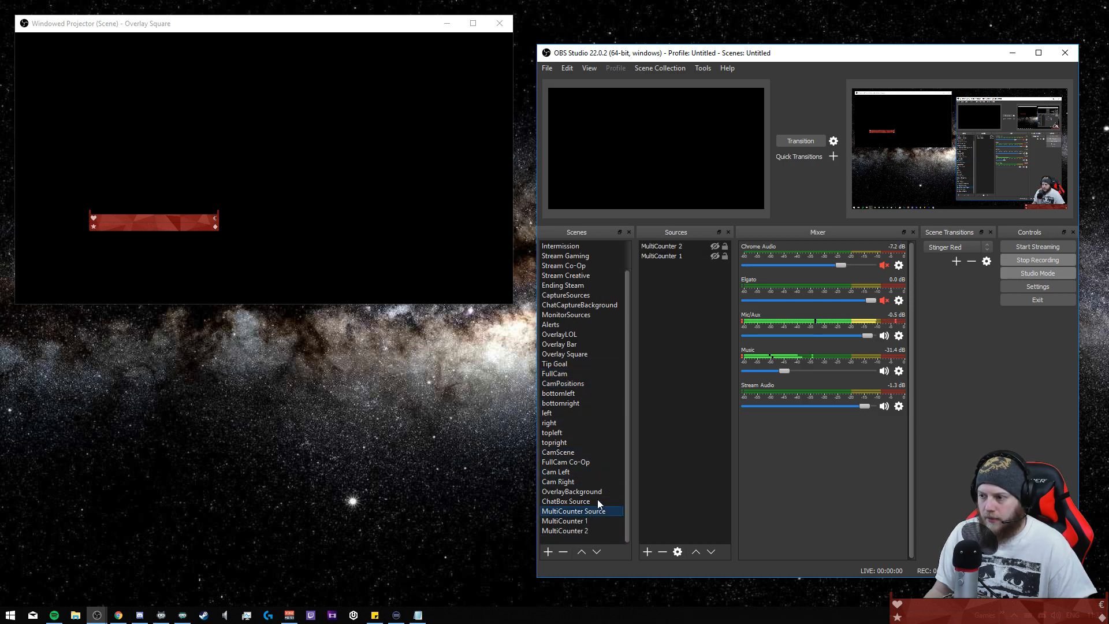
click(714, 247)
click(714, 256)
click(714, 256)
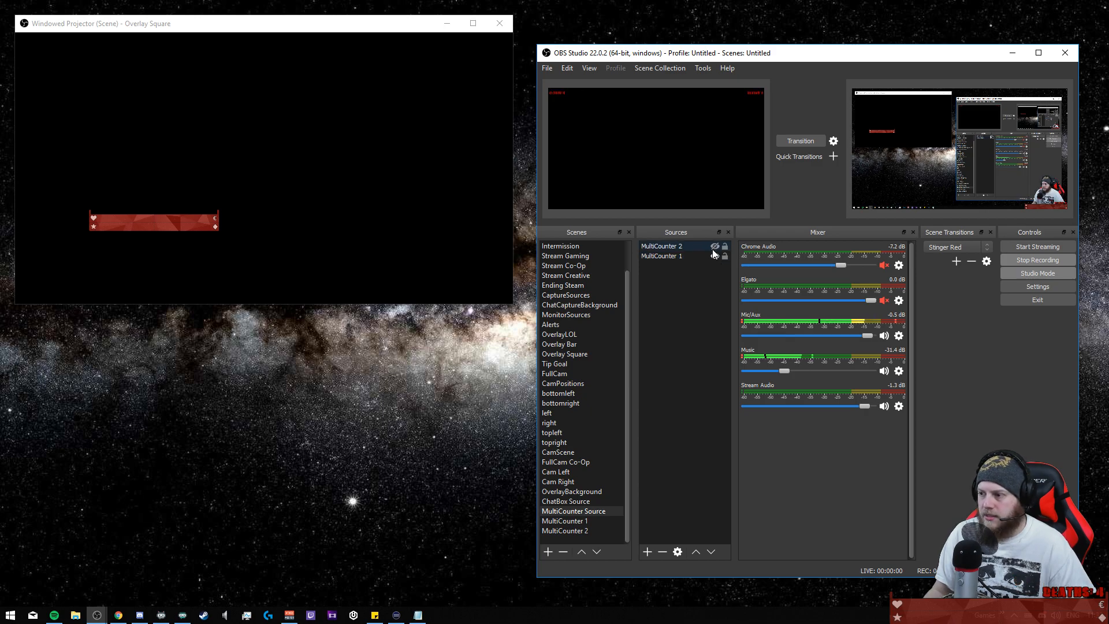
- Toggle MultiCounter 1 in the MultiCounter Source scene and leave both counter sources hidden
click(716, 256)
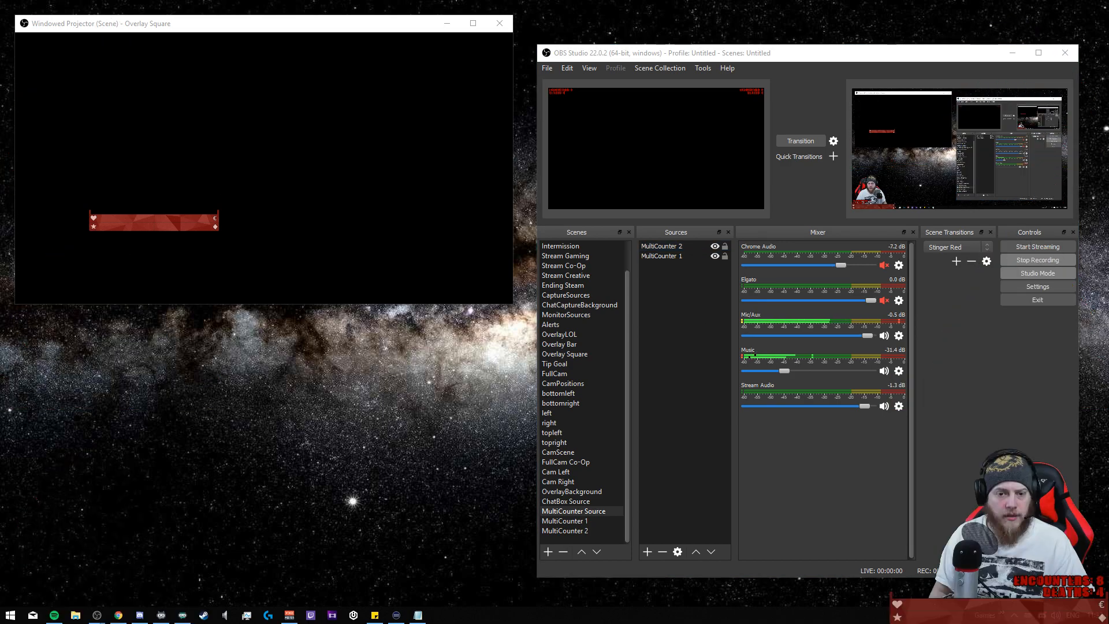
click(715, 247)
click(715, 256)
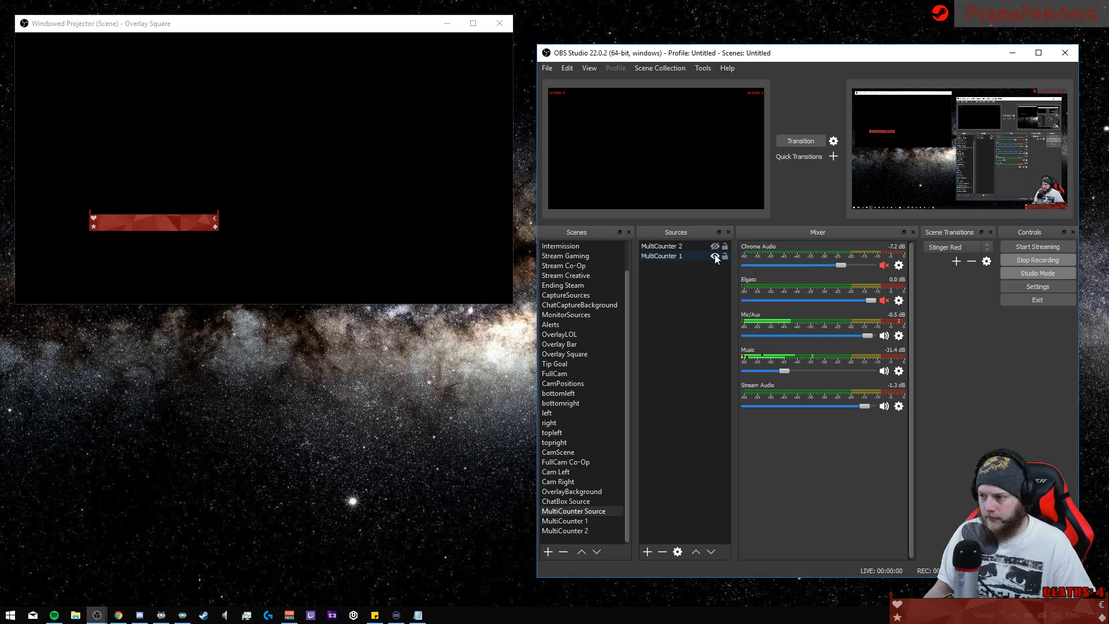
- Review the sources in the CaptureSources scene and in the Stream Gaming, Intermission, Chatting and Starting scenes
scroll(608, 425, up, 1)
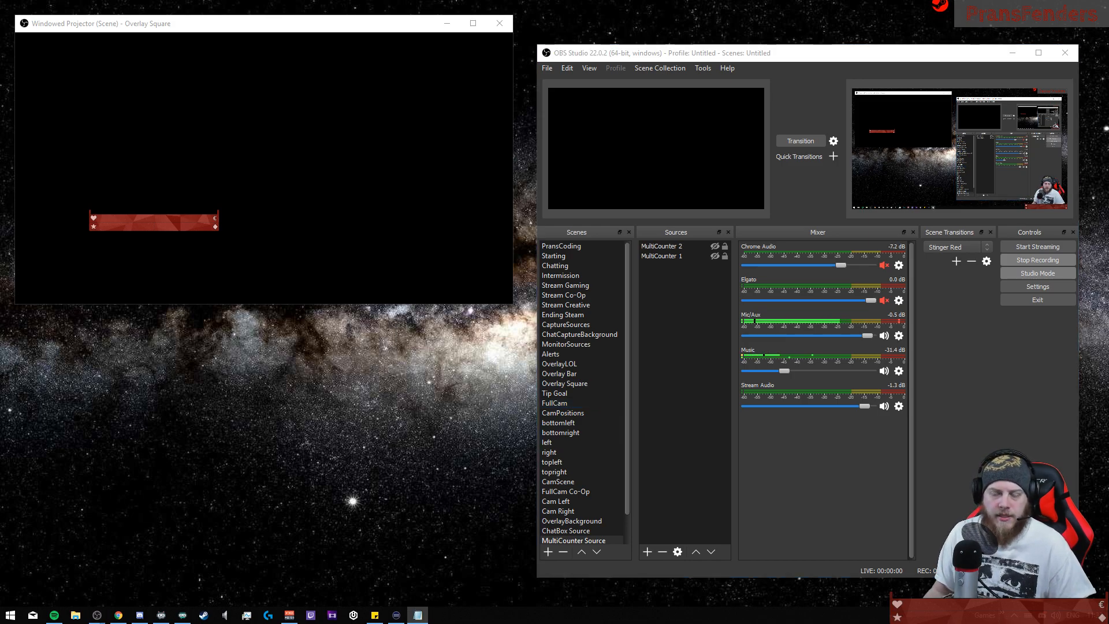
click(578, 327)
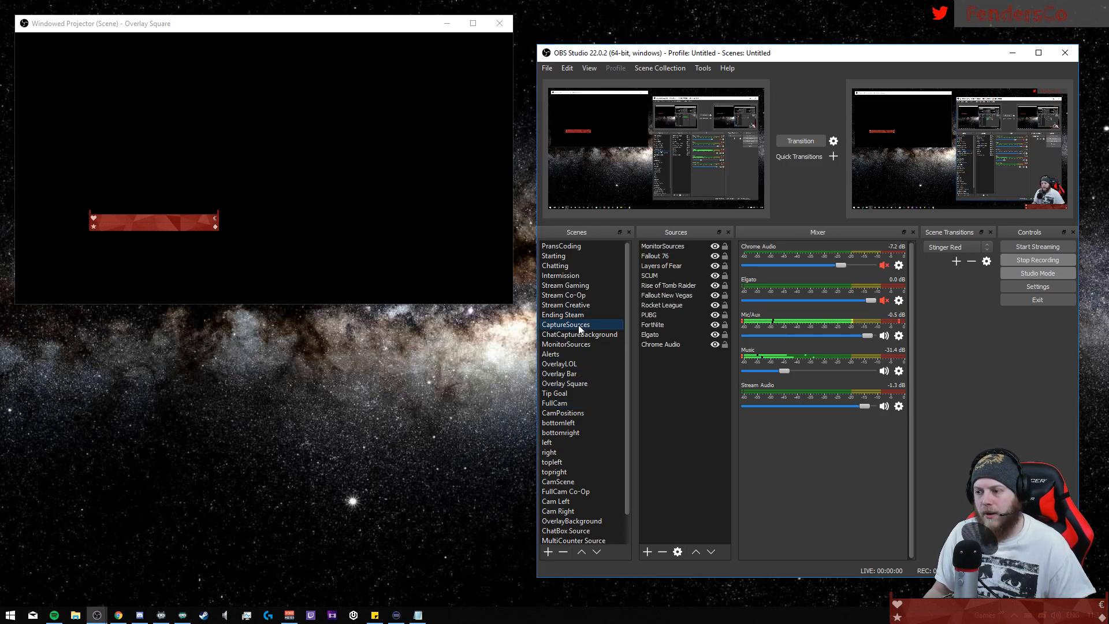
right_click(696, 383)
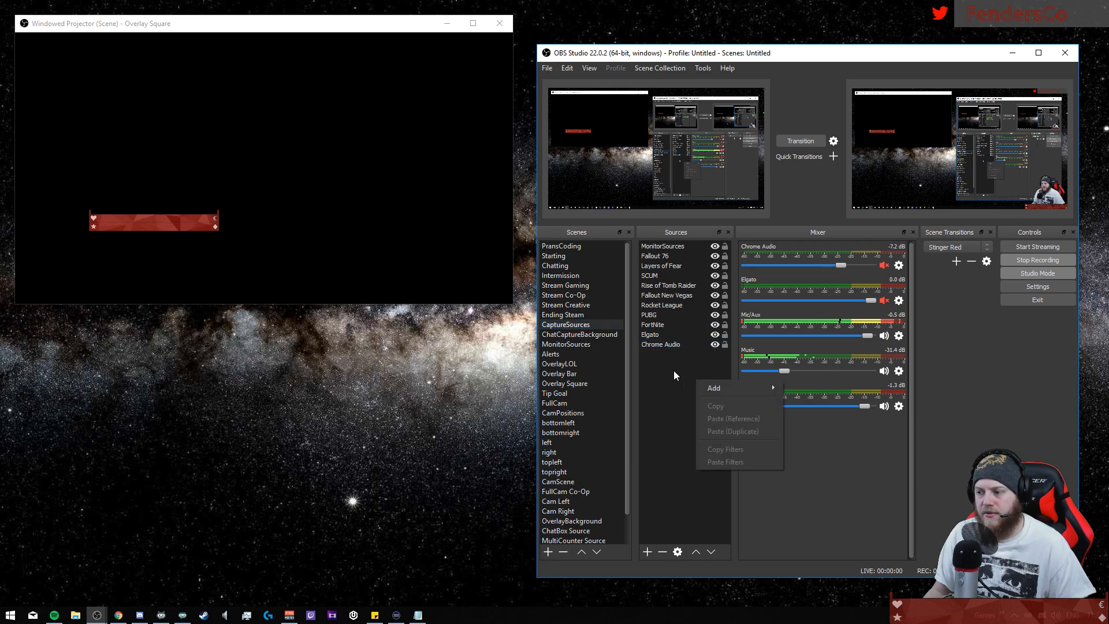
click(675, 372)
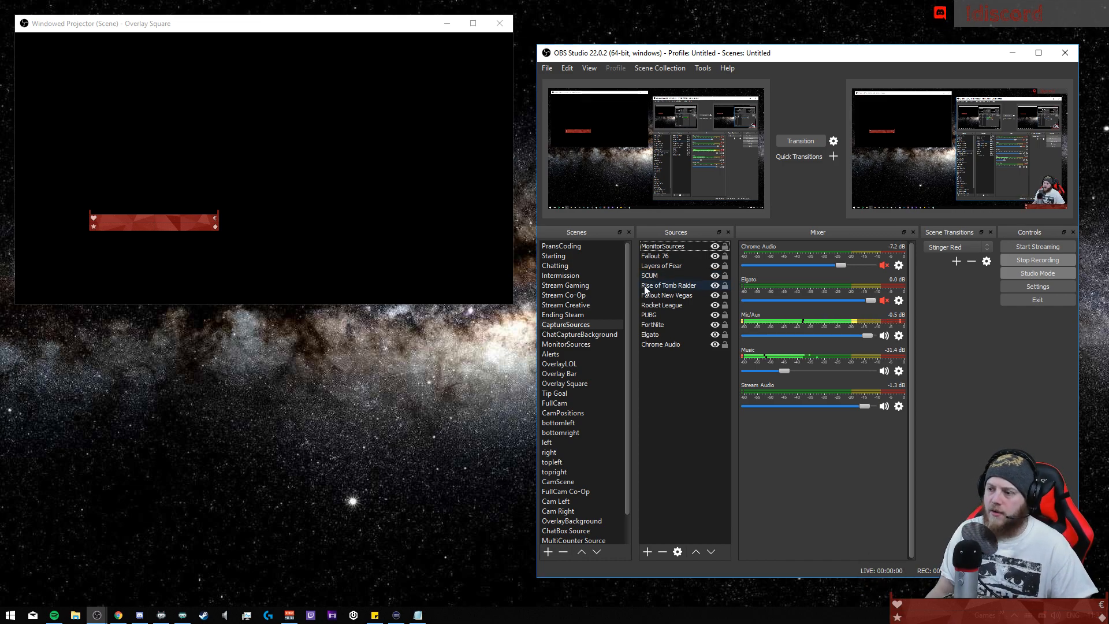
click(588, 284)
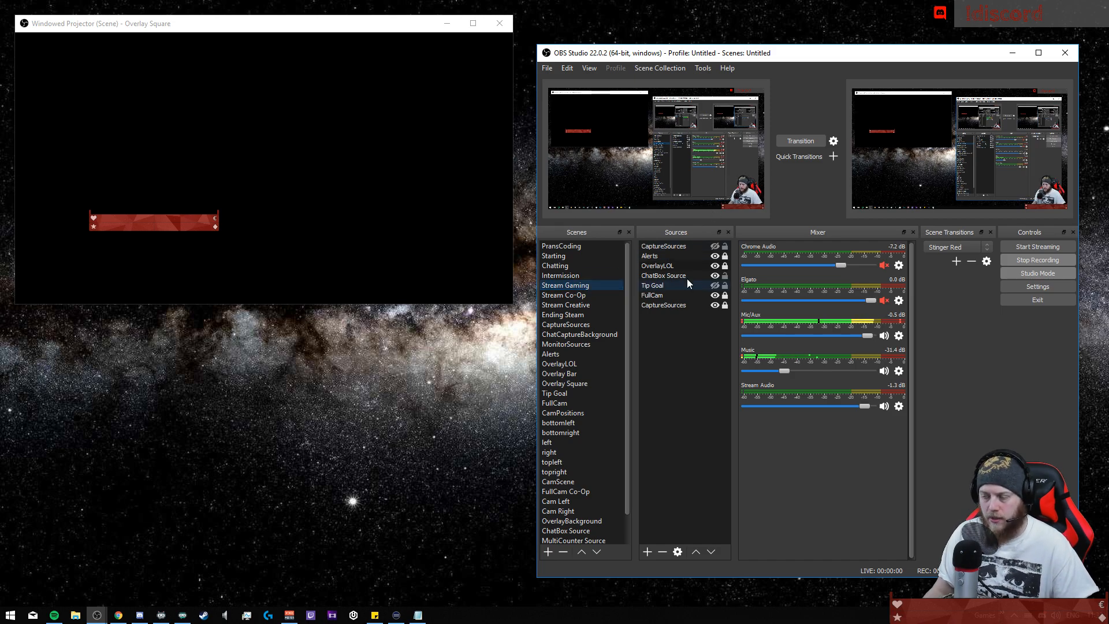
click(571, 276)
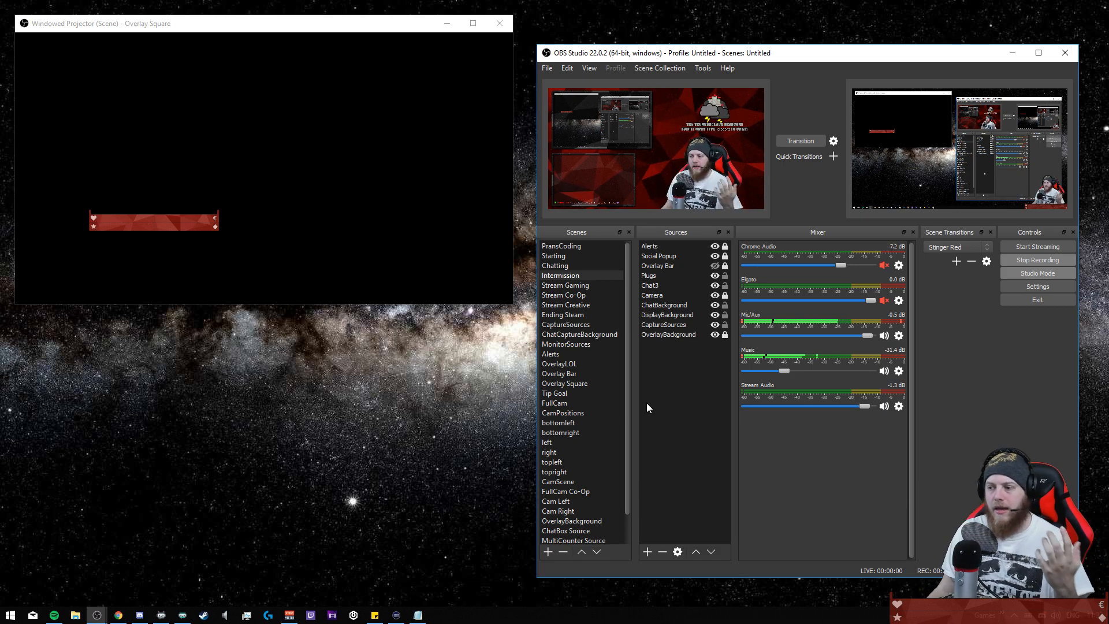
click(563, 264)
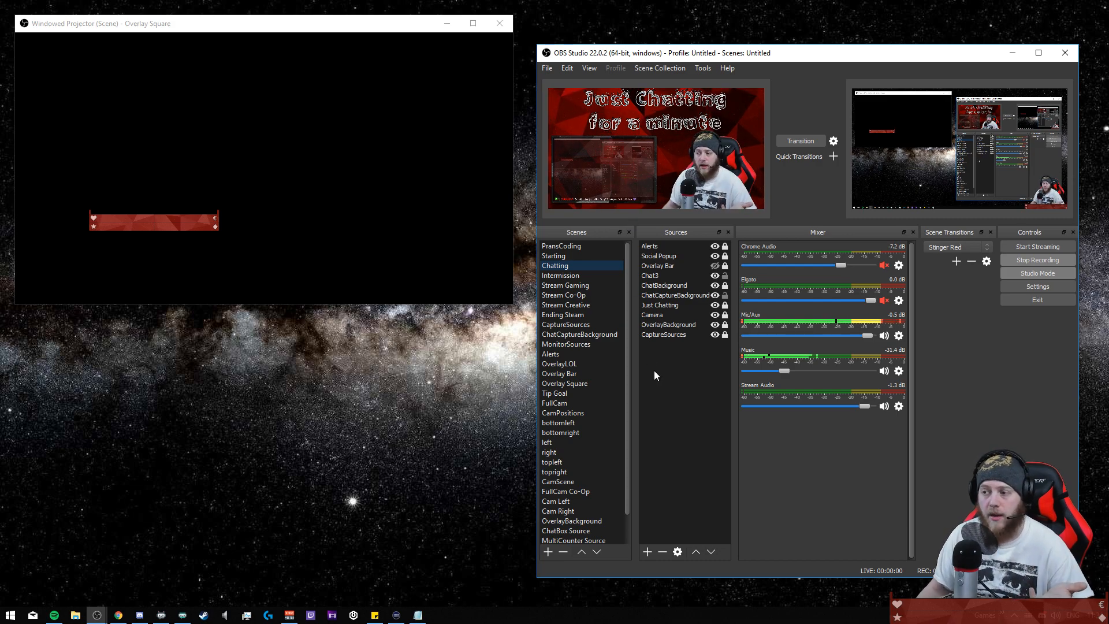
click(561, 258)
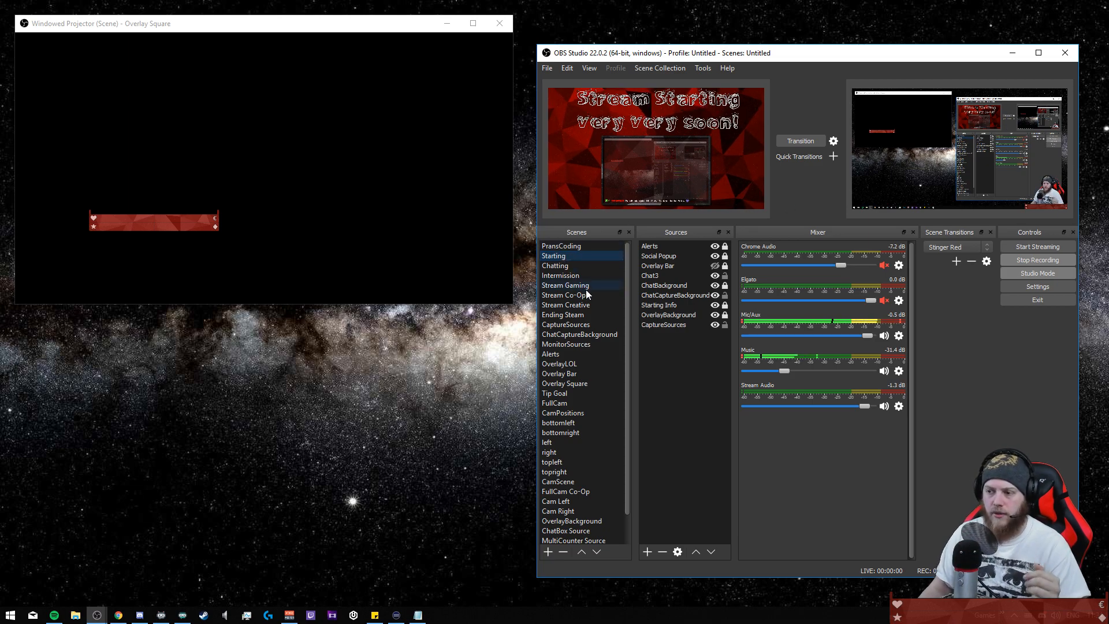
- Inspect the Gamma UP filter on the CaptureSources source inside the ChatCaptureBackground scene
click(599, 336)
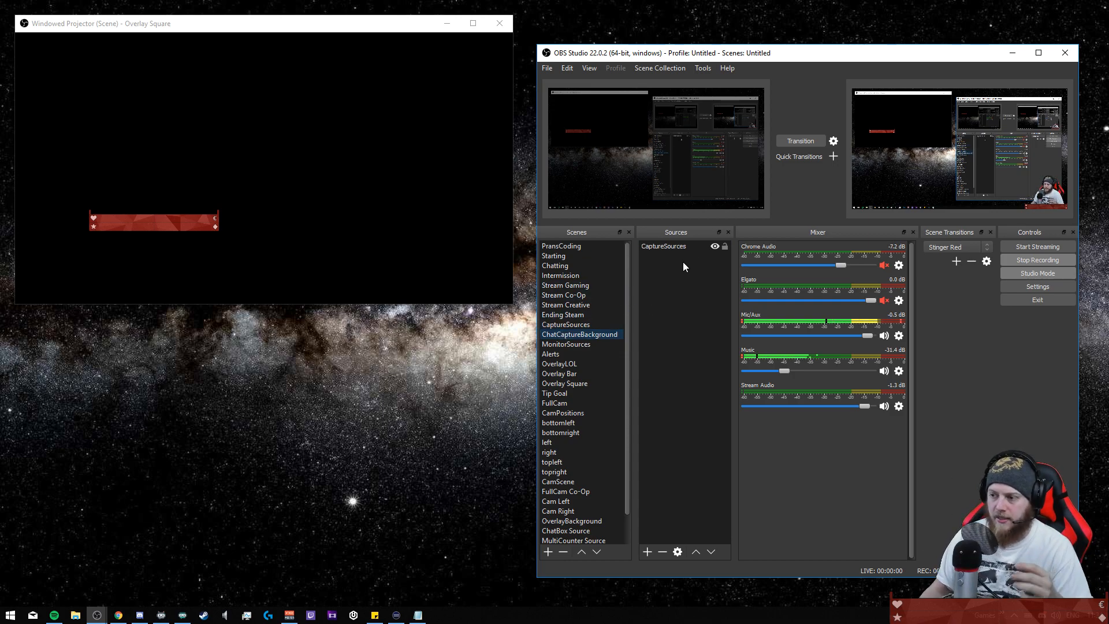
right_click(591, 333)
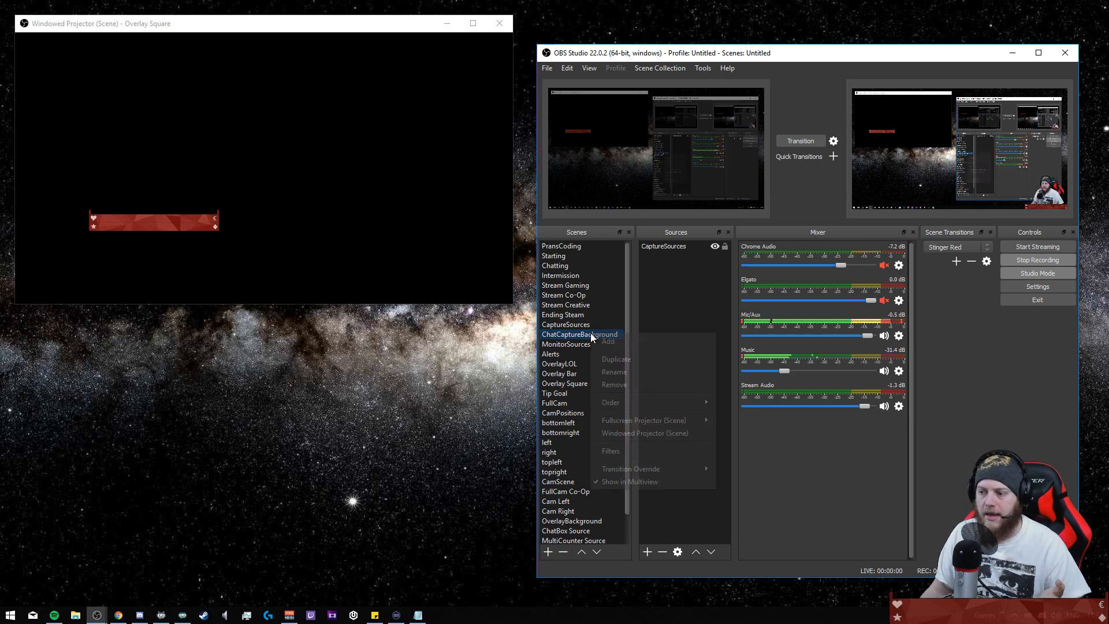
click(688, 300)
click(654, 241)
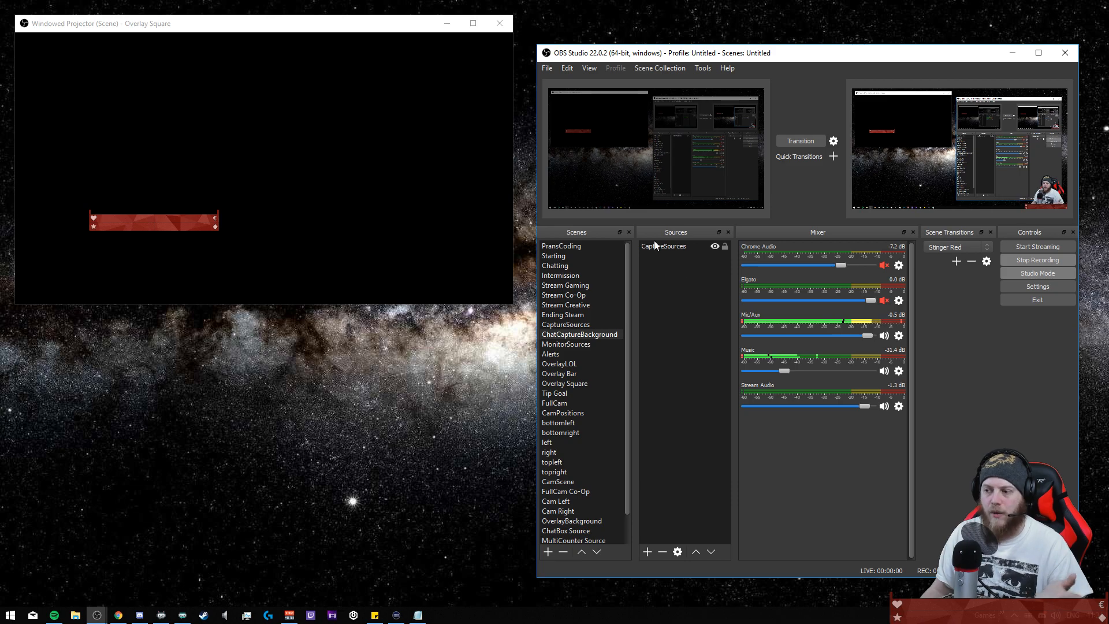
right_click(658, 245)
click(686, 496)
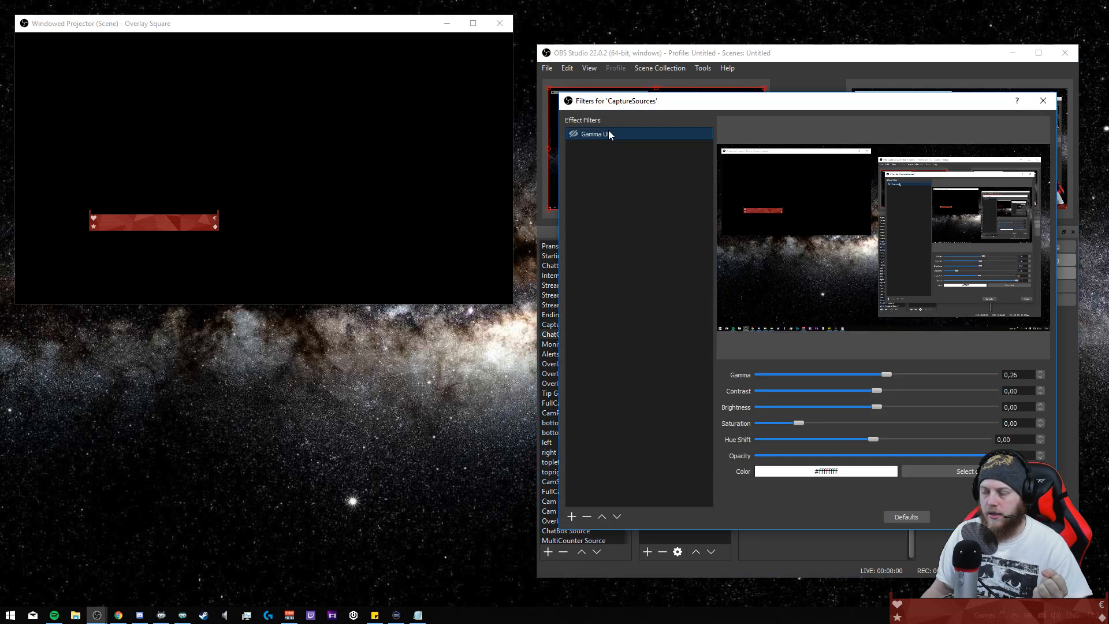
drag(781, 109, 262, 92)
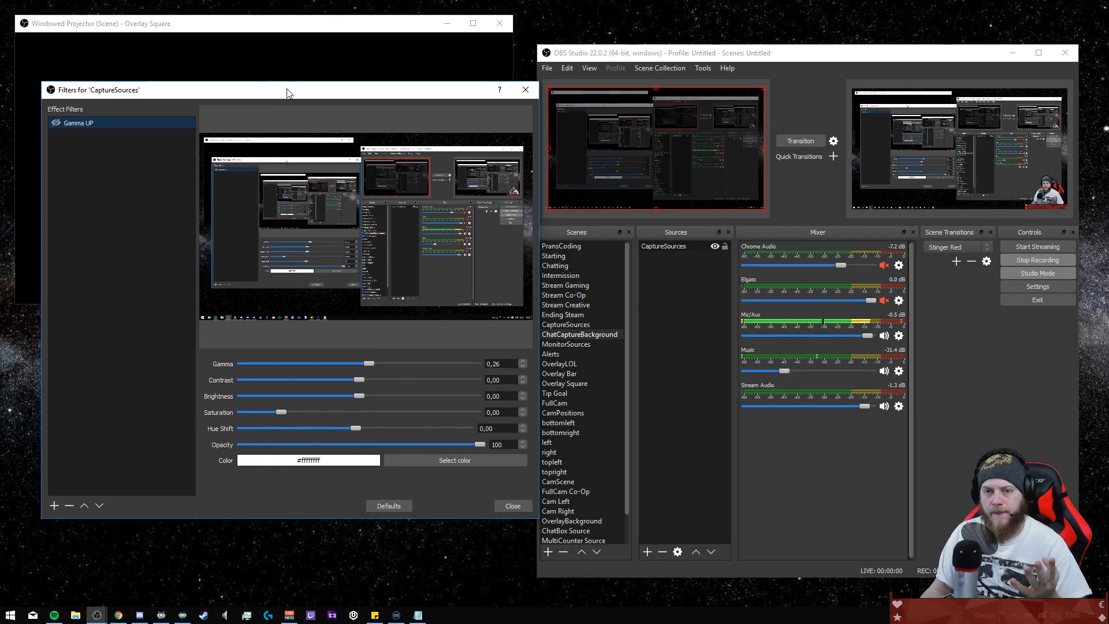
drag(325, 94, 294, 80)
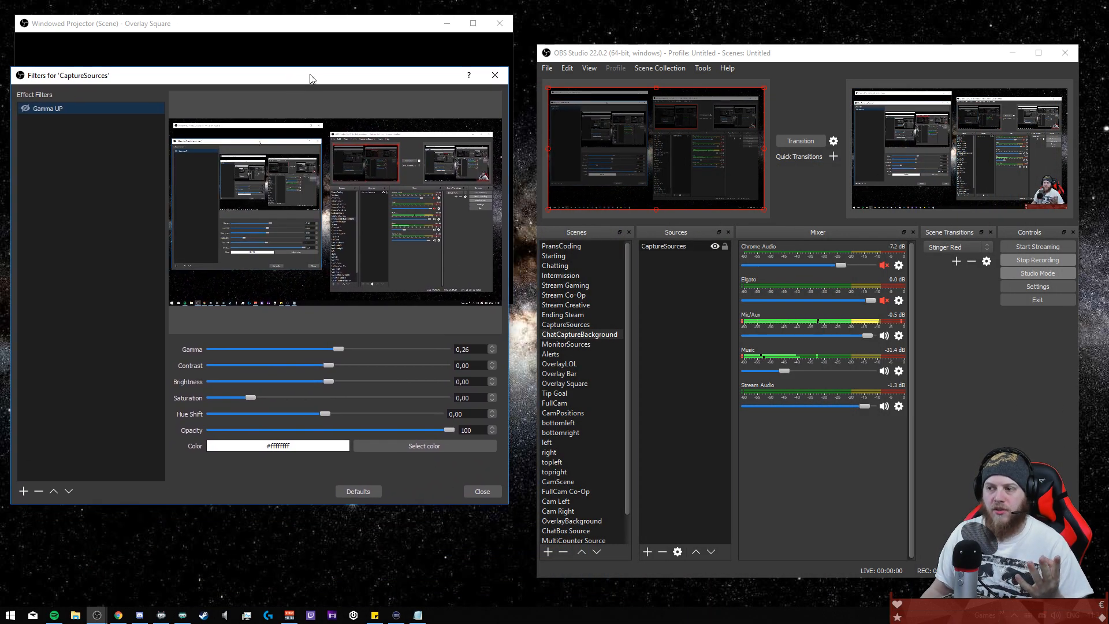
click(494, 76)
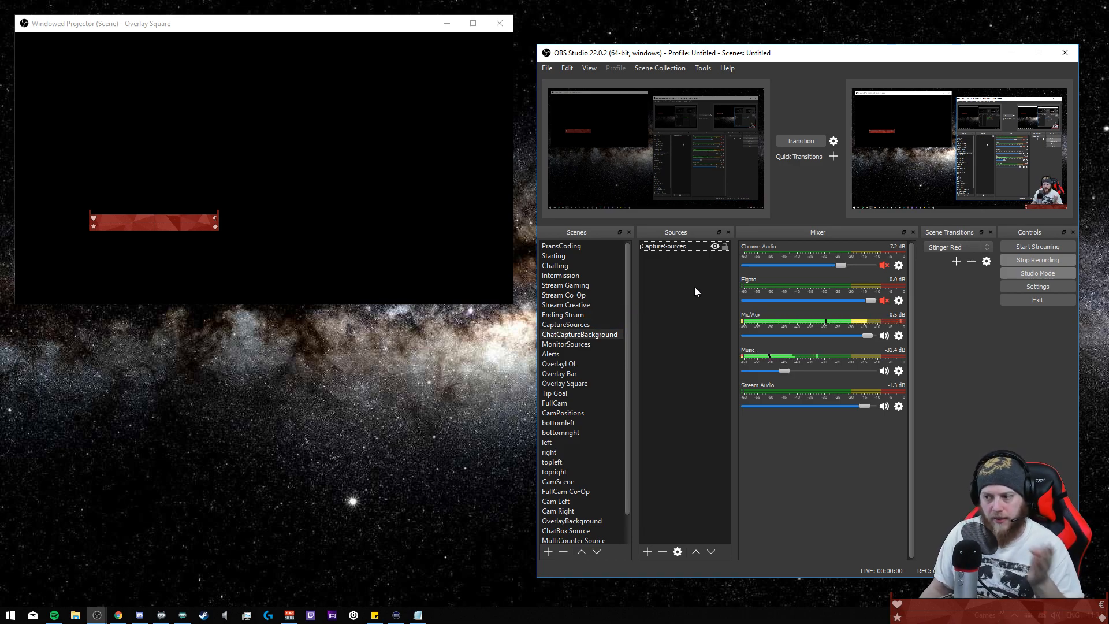
- Inspect the Color Correction filter applied to the ChatCaptureBackground scene itself
right_click(567, 334)
click(616, 451)
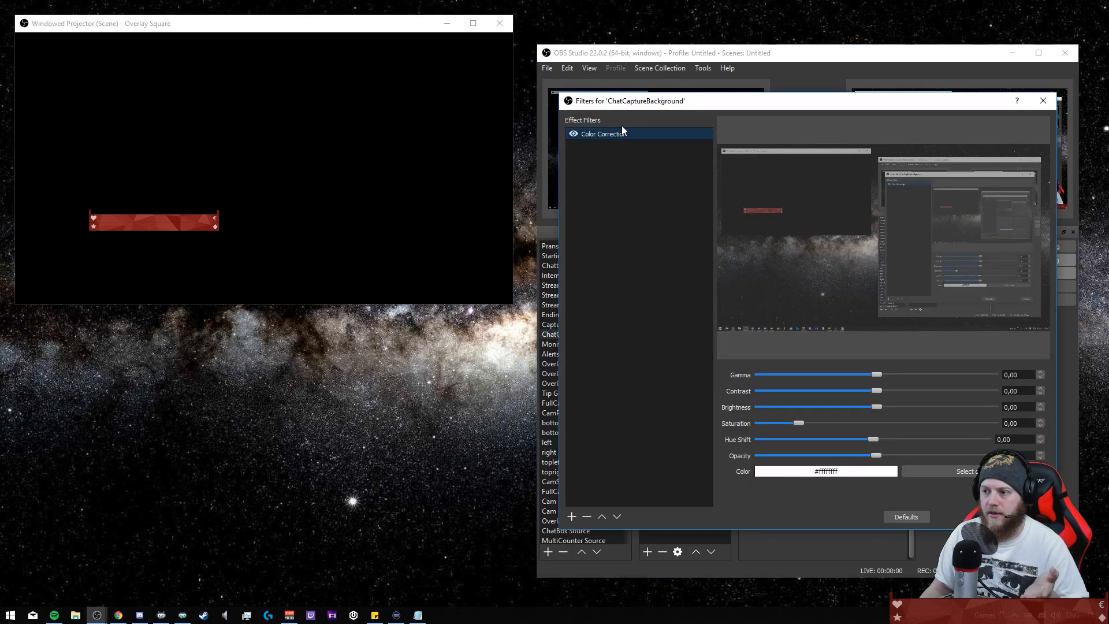
drag(665, 103, 695, 108)
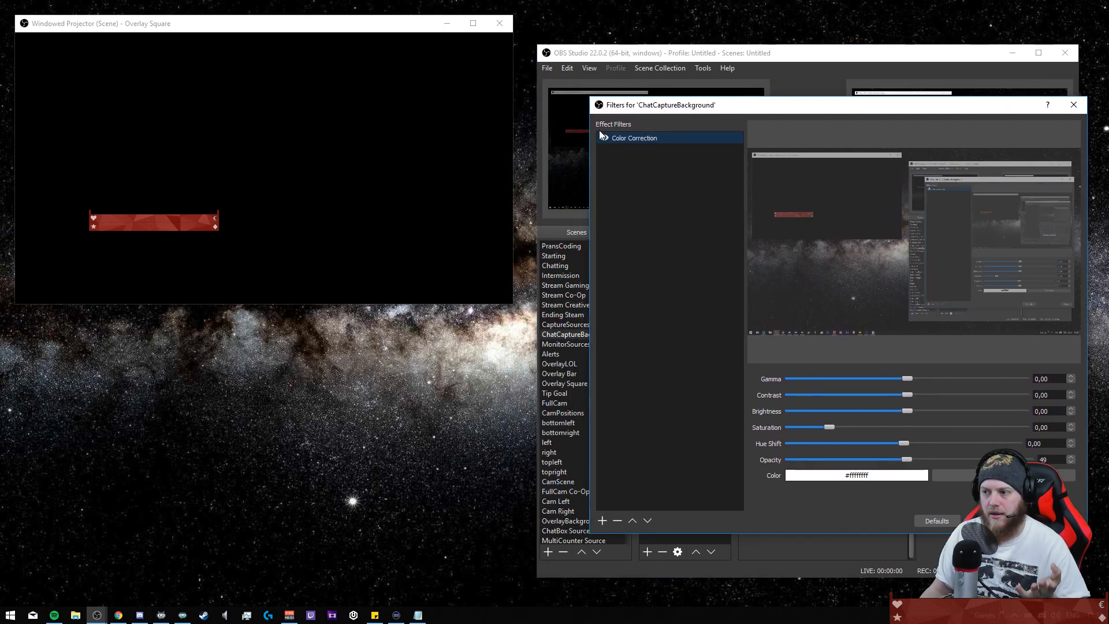
click(1058, 521)
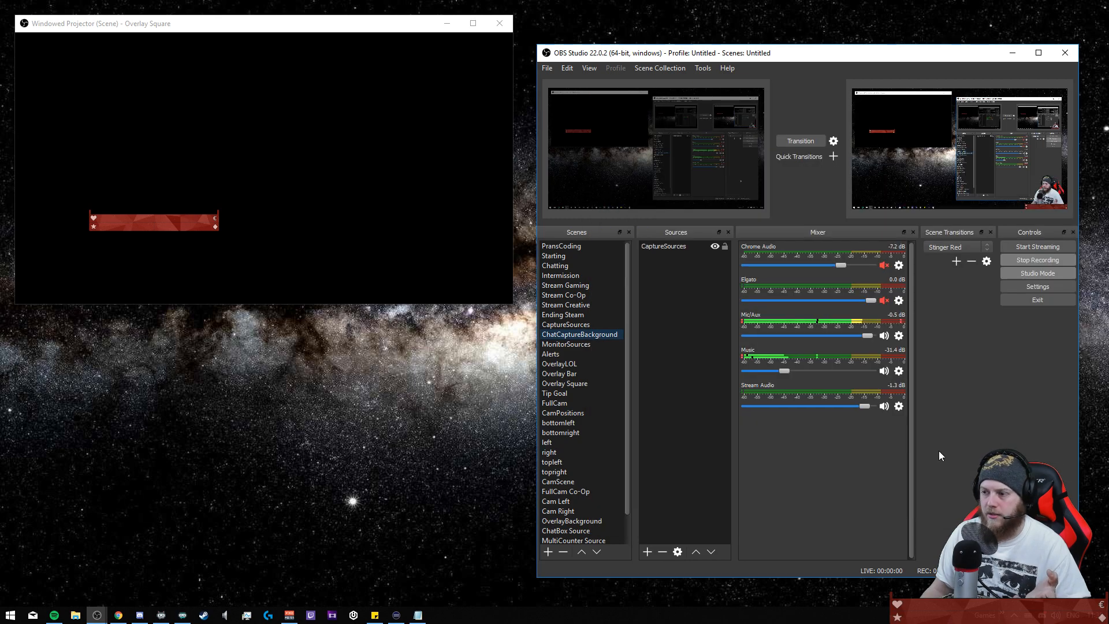
- Compare the nested source in ChatCaptureBackground with the sources of the Stream Gaming and Chatting scenes
click(673, 248)
click(580, 336)
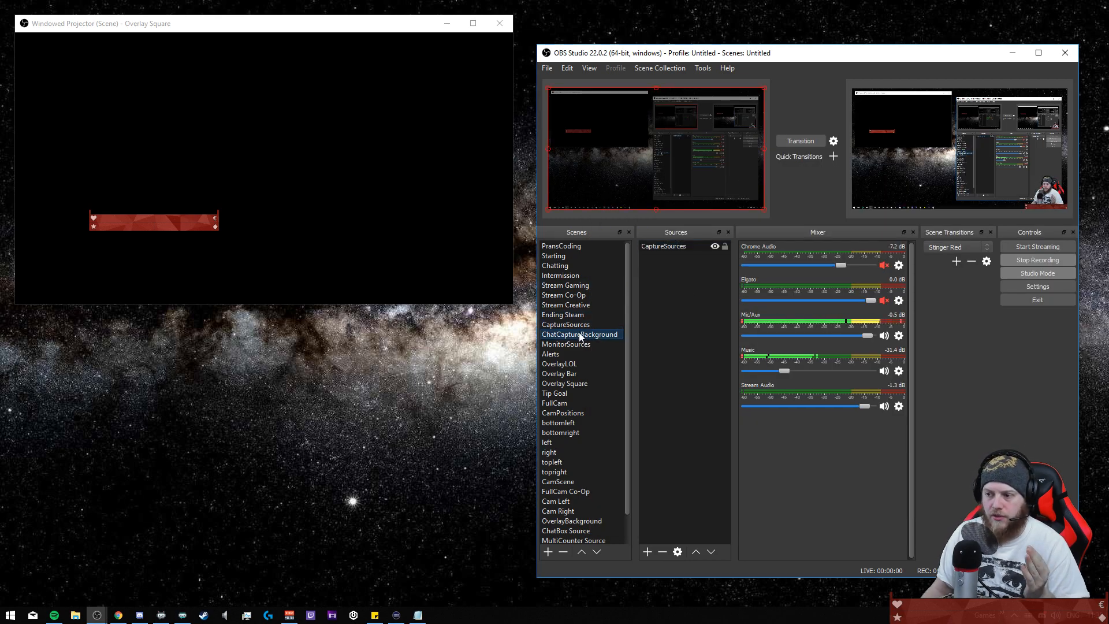
click(577, 286)
click(554, 266)
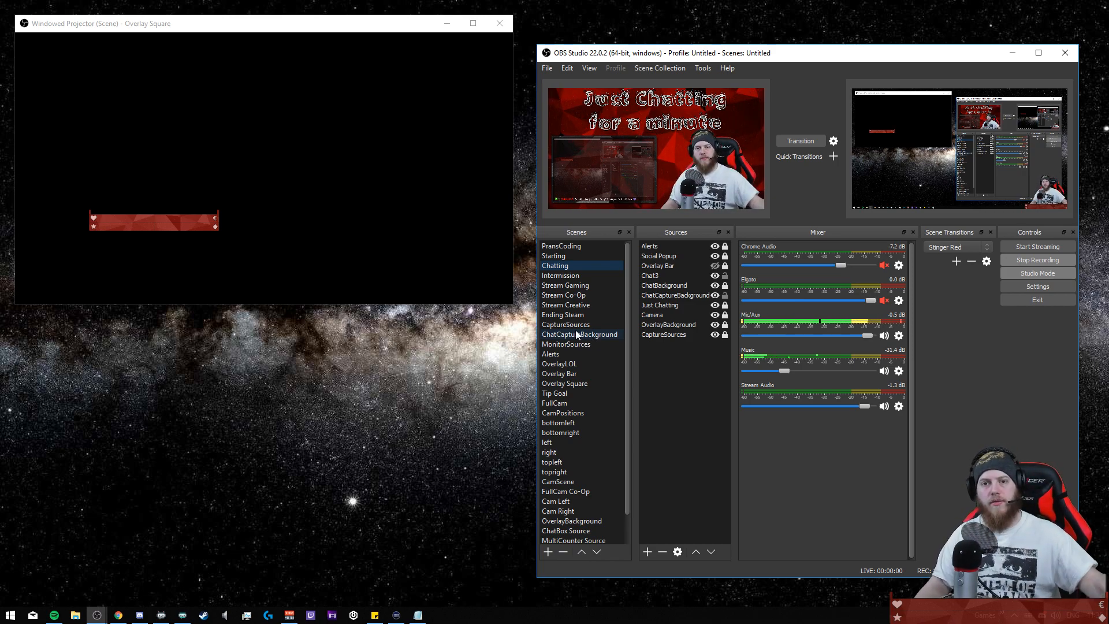
click(462, 370)
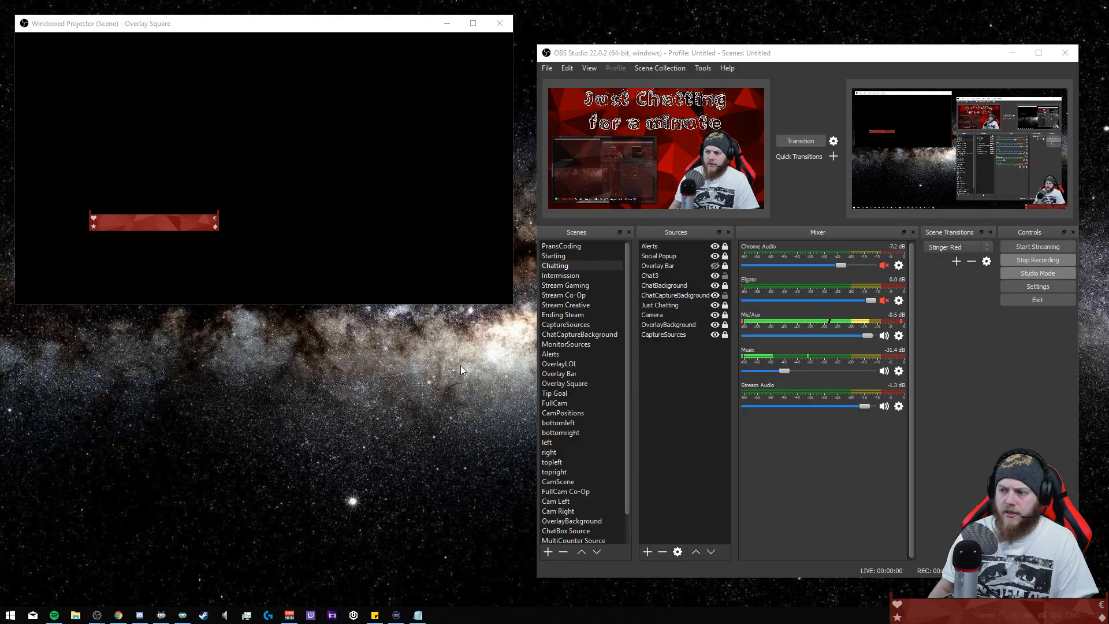
- Compare the monitor sources in the MonitorSources scene with the source list of the CaptureSources scene
click(588, 343)
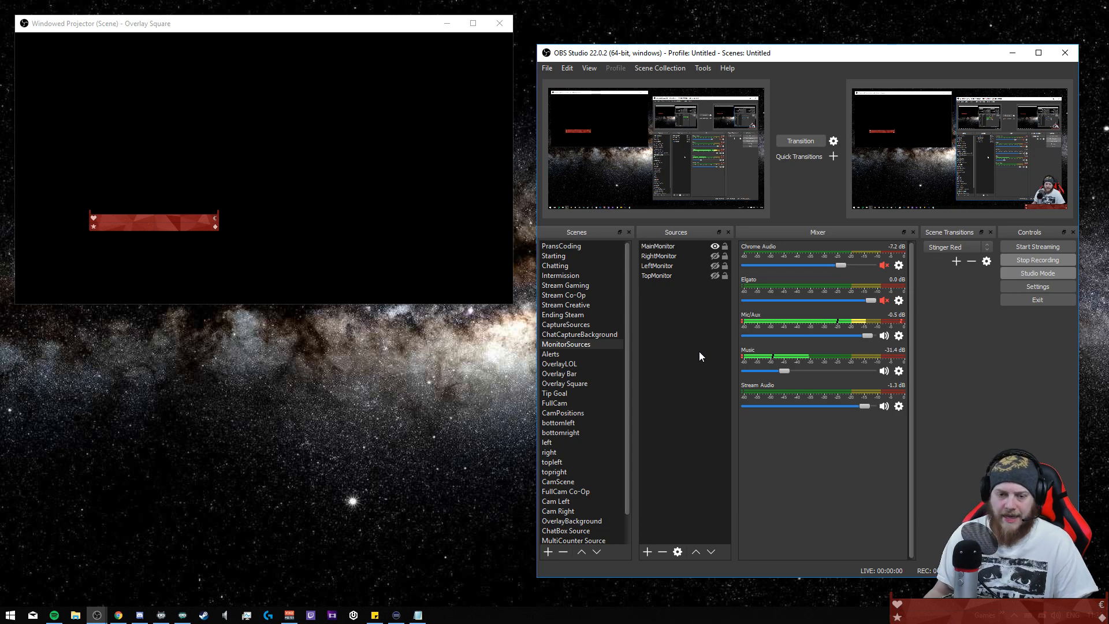
click(577, 327)
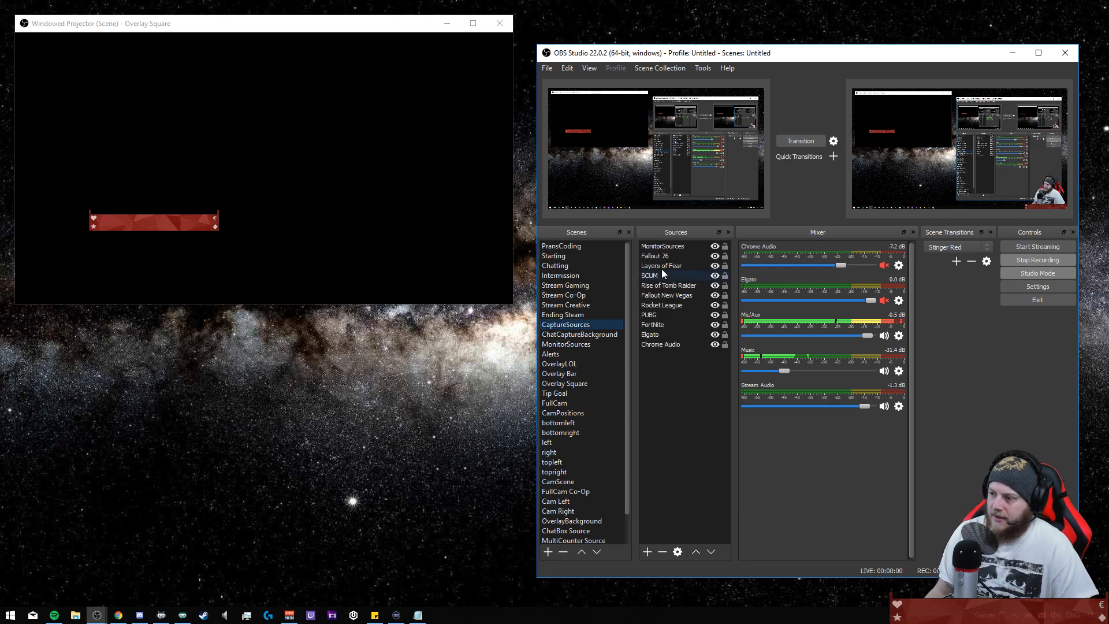
click(582, 345)
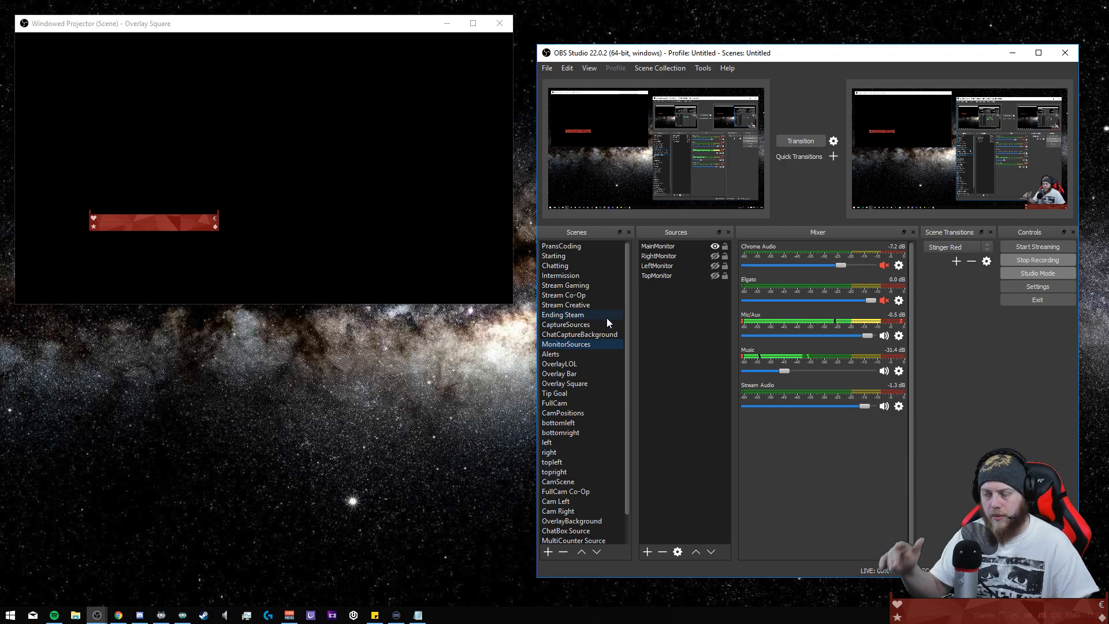
click(463, 365)
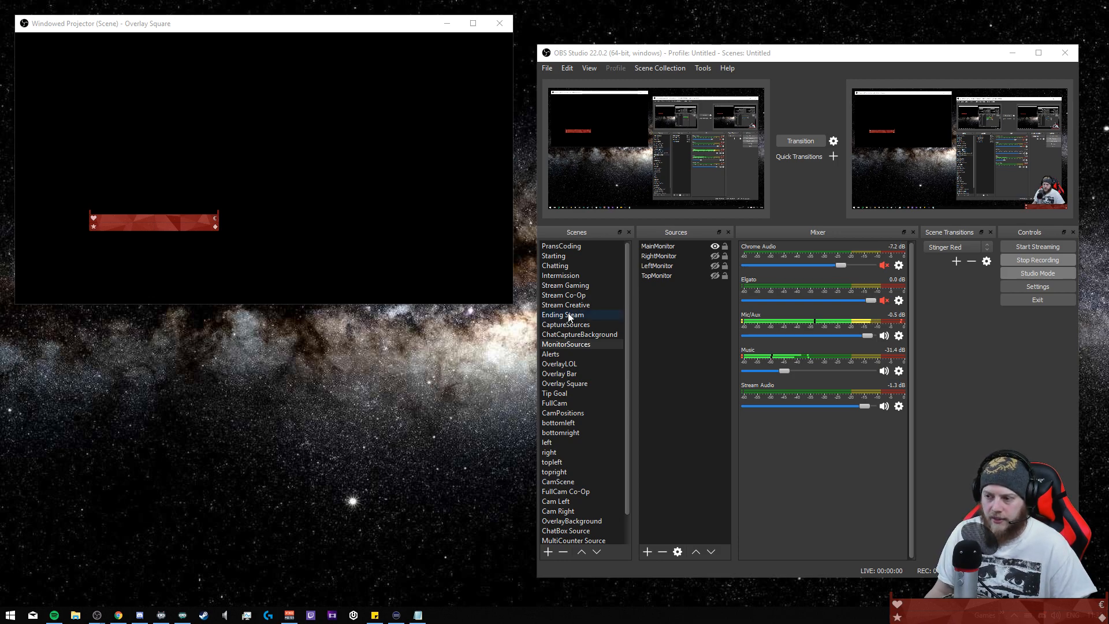
click(580, 324)
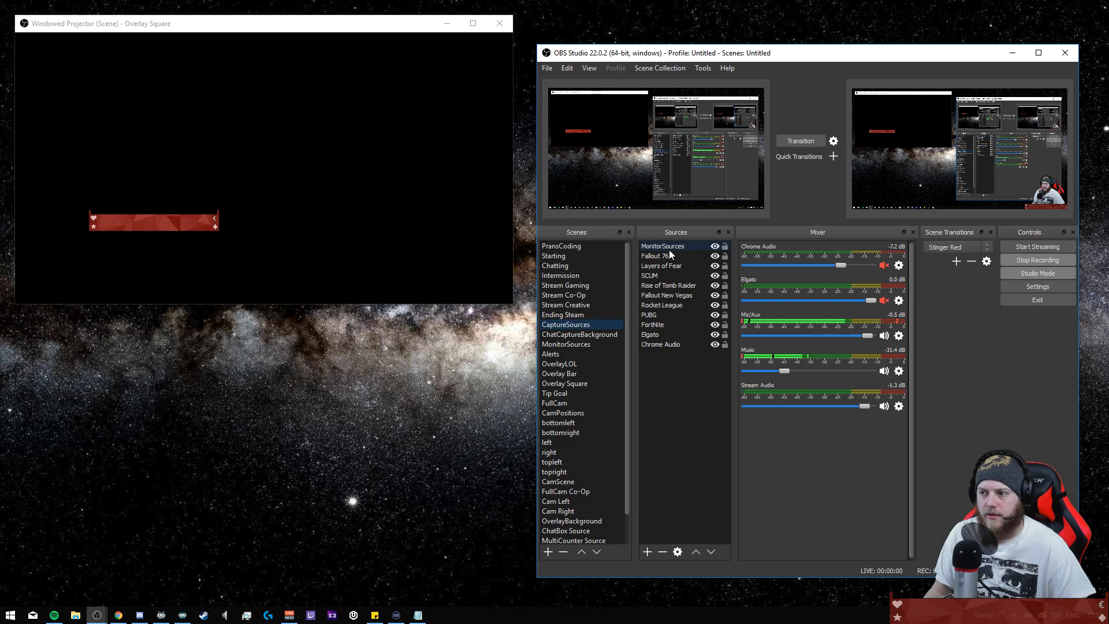
- Briefly hide and show the FullCam and the lower CaptureSources sources in the Stream Gaming scene
click(580, 284)
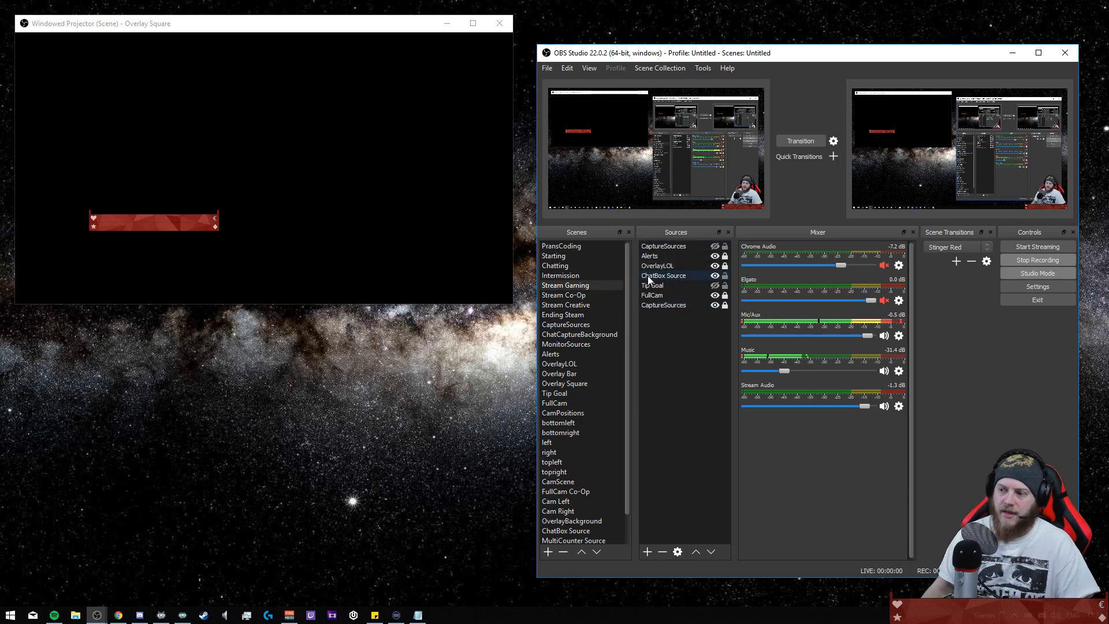
click(715, 295)
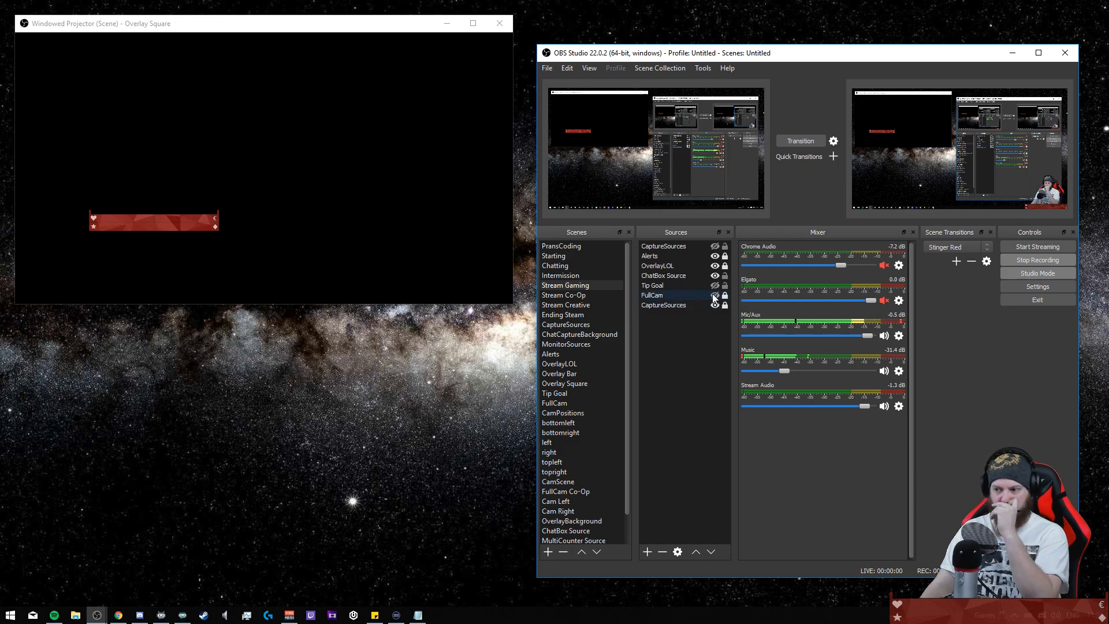
click(714, 295)
click(715, 308)
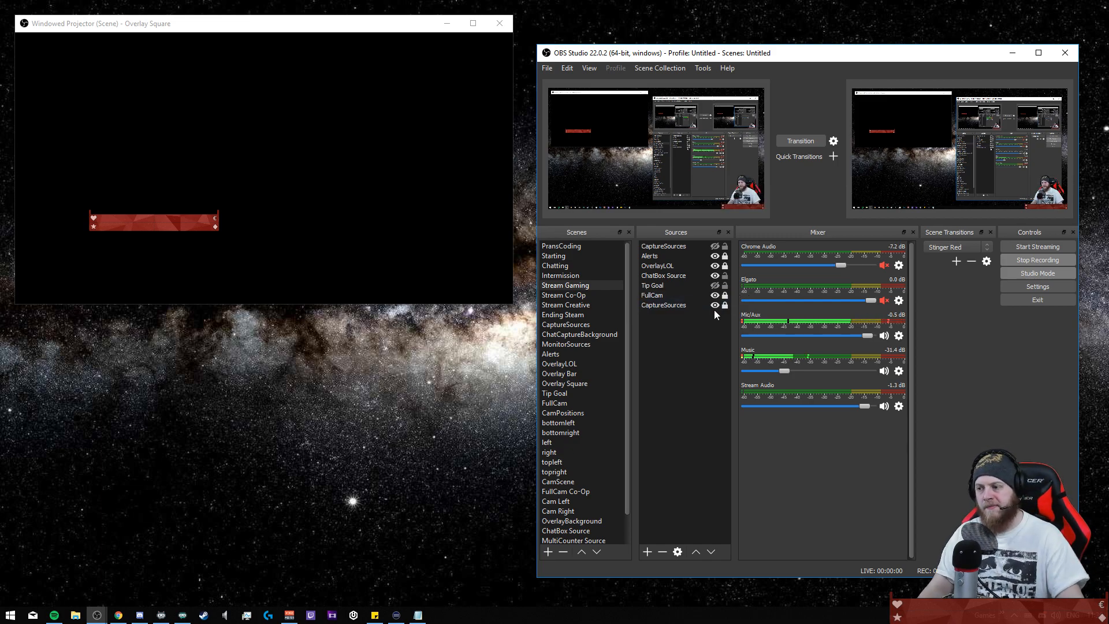
click(716, 304)
click(716, 303)
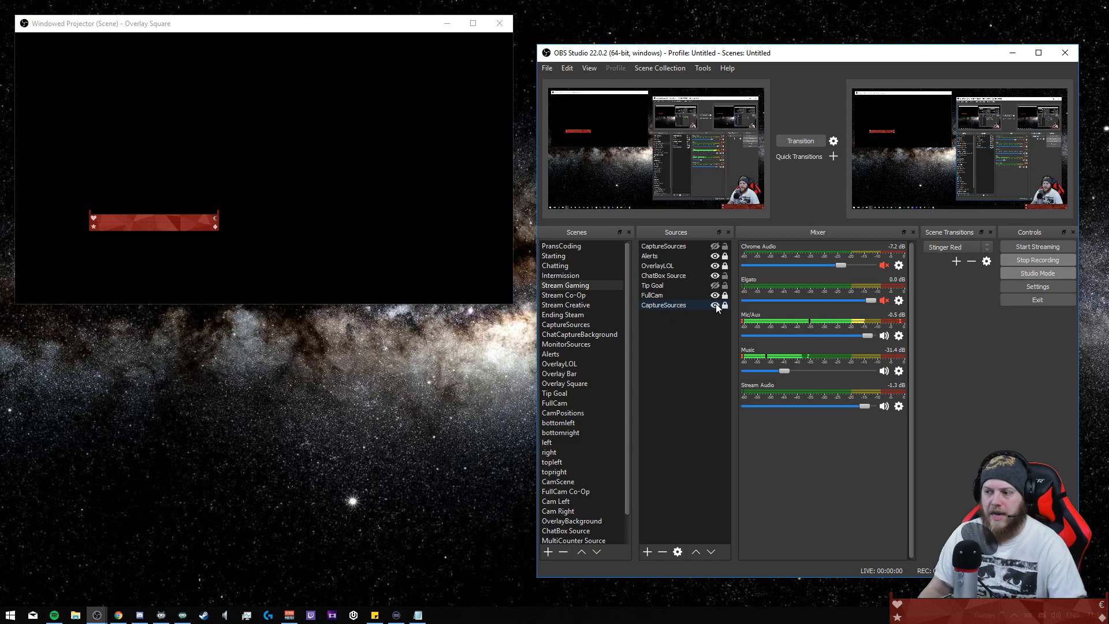
click(658, 250)
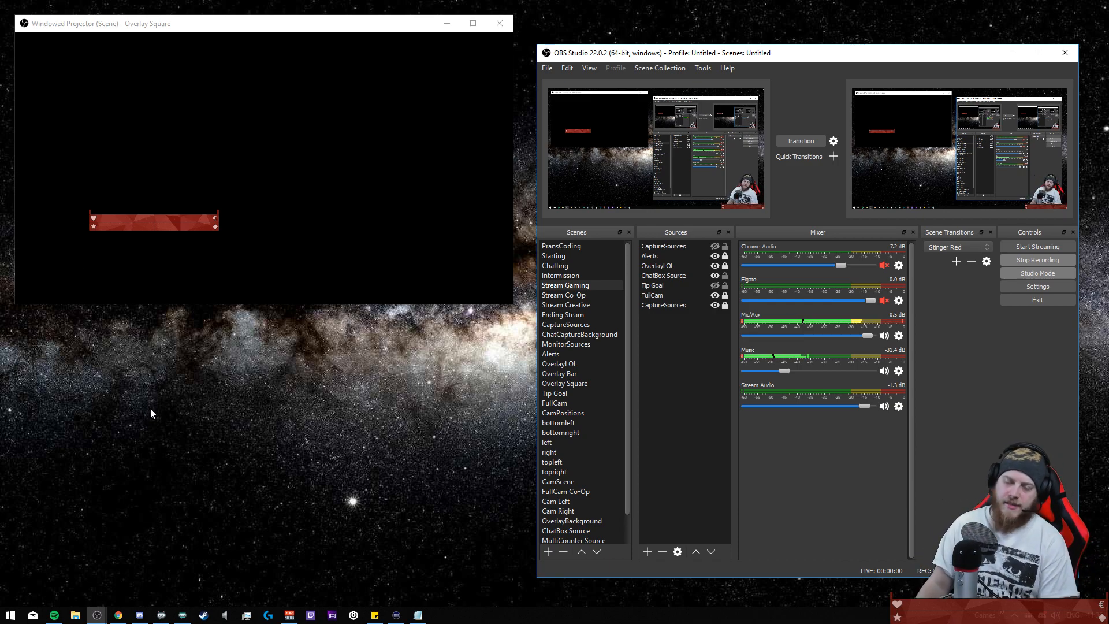
click(285, 573)
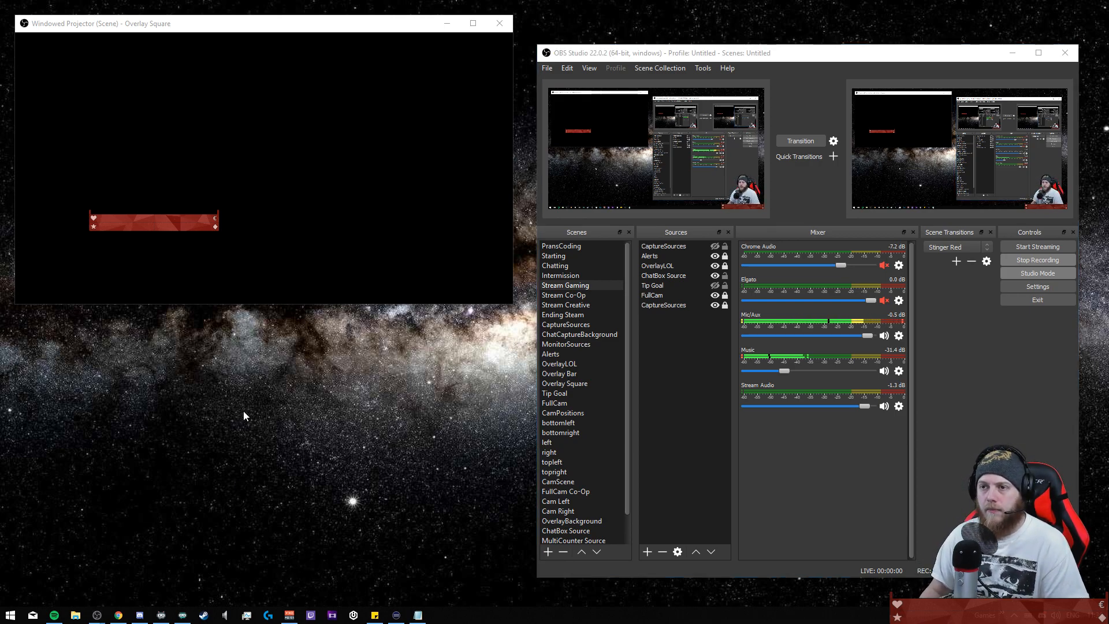
click(659, 409)
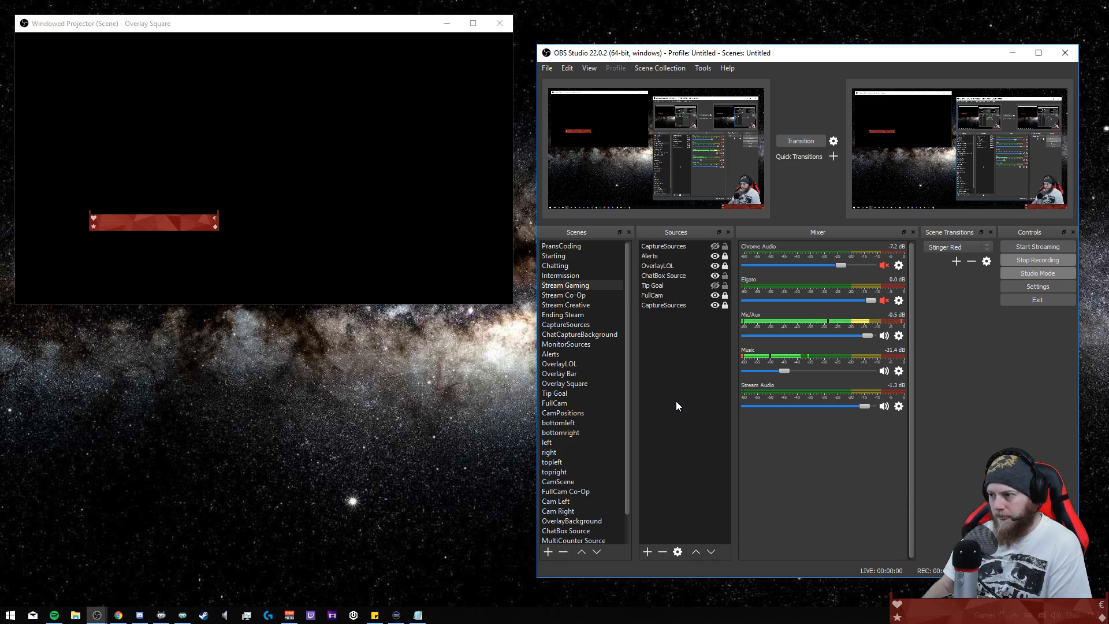
- Briefly hide and show the Alerts source in the Stream Gaming scene
click(715, 257)
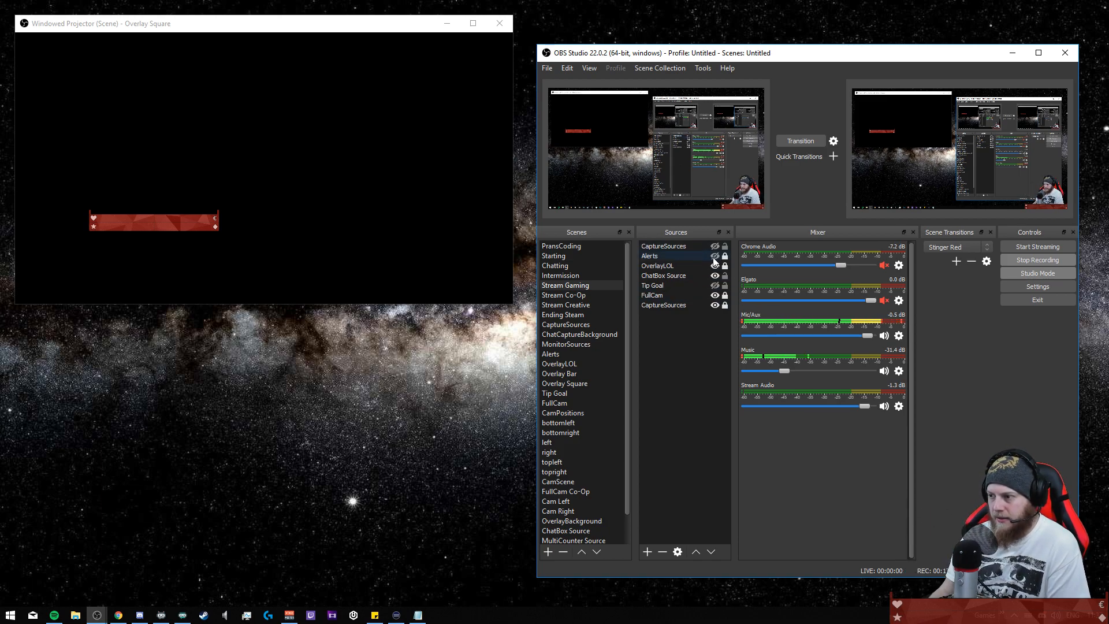
click(714, 256)
click(716, 266)
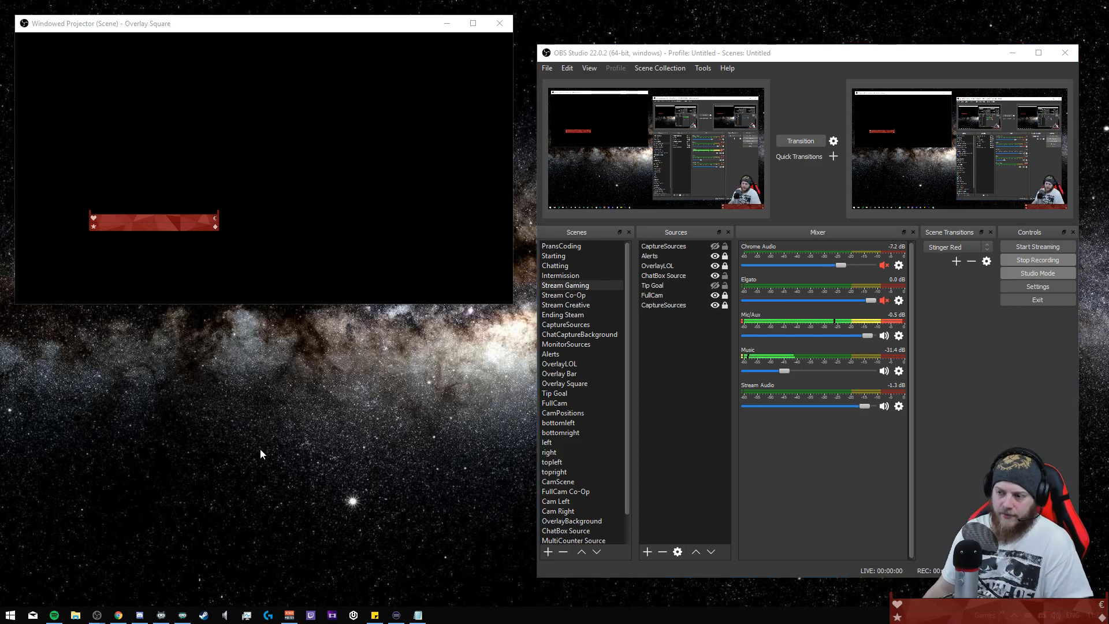
- Trigger the cutscene hotkey on and off twice to swap the CaptureSources layers and mute and unmute Mic/Aux and Music
key(F1)
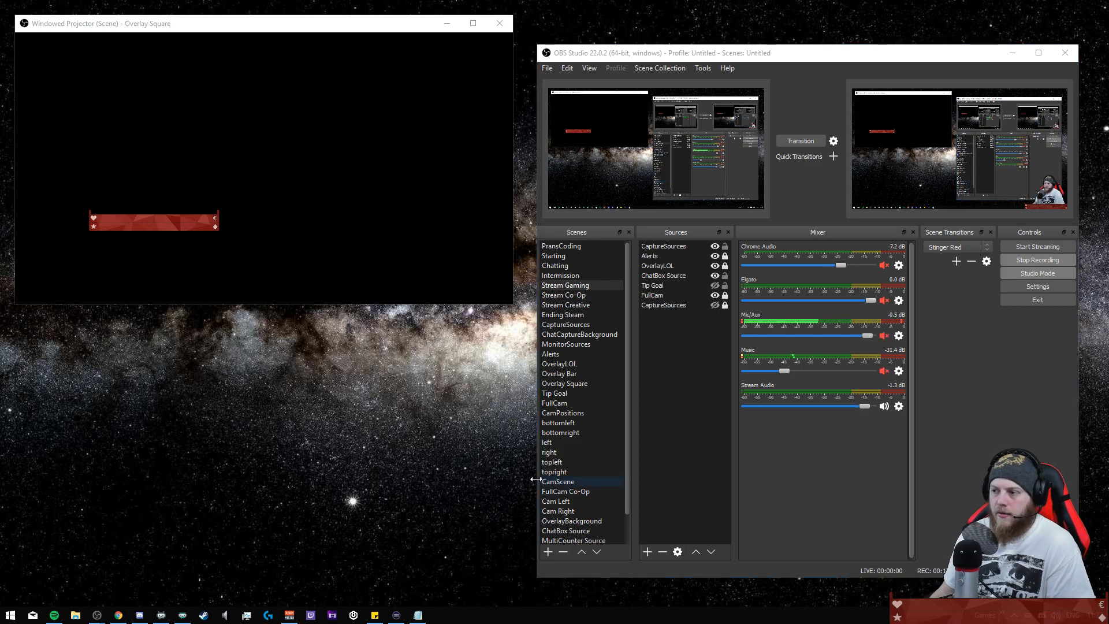
key(F2)
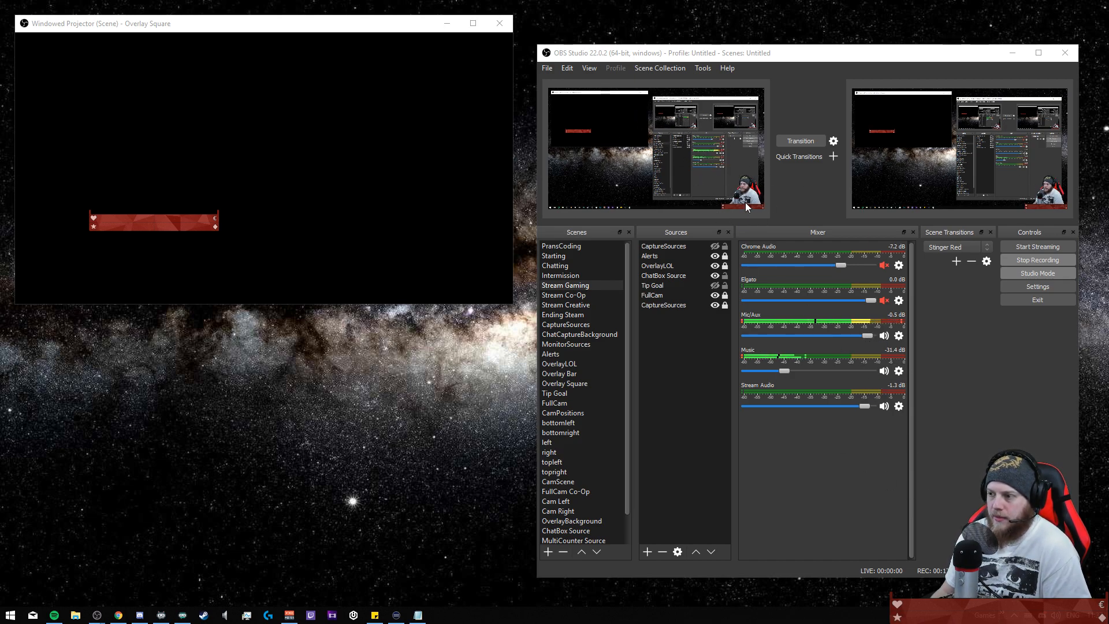
key(F12)
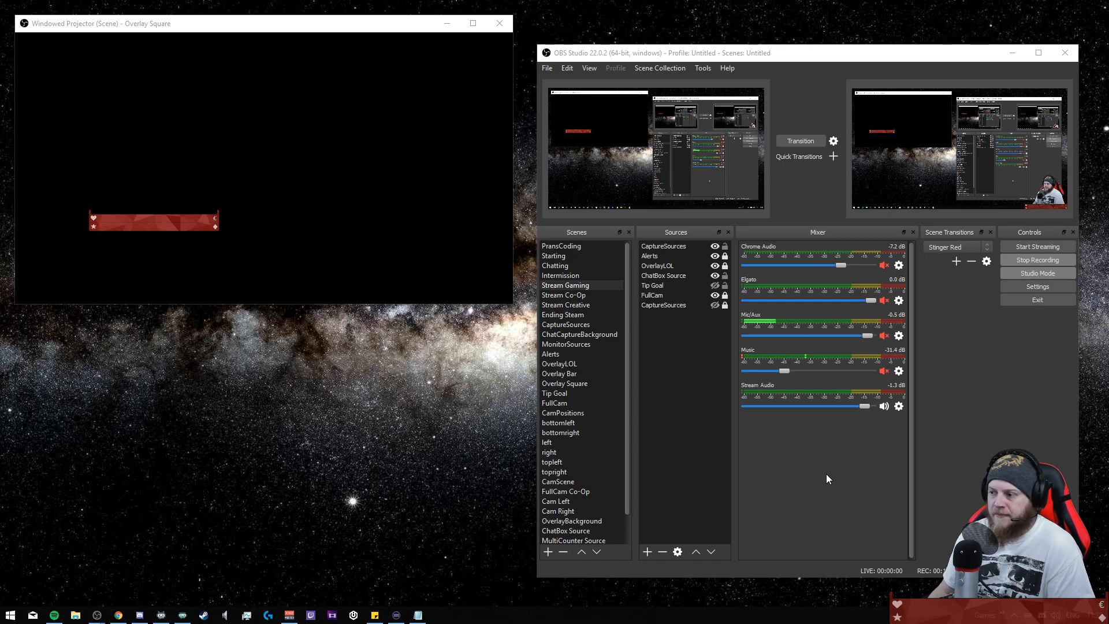
key(F12)
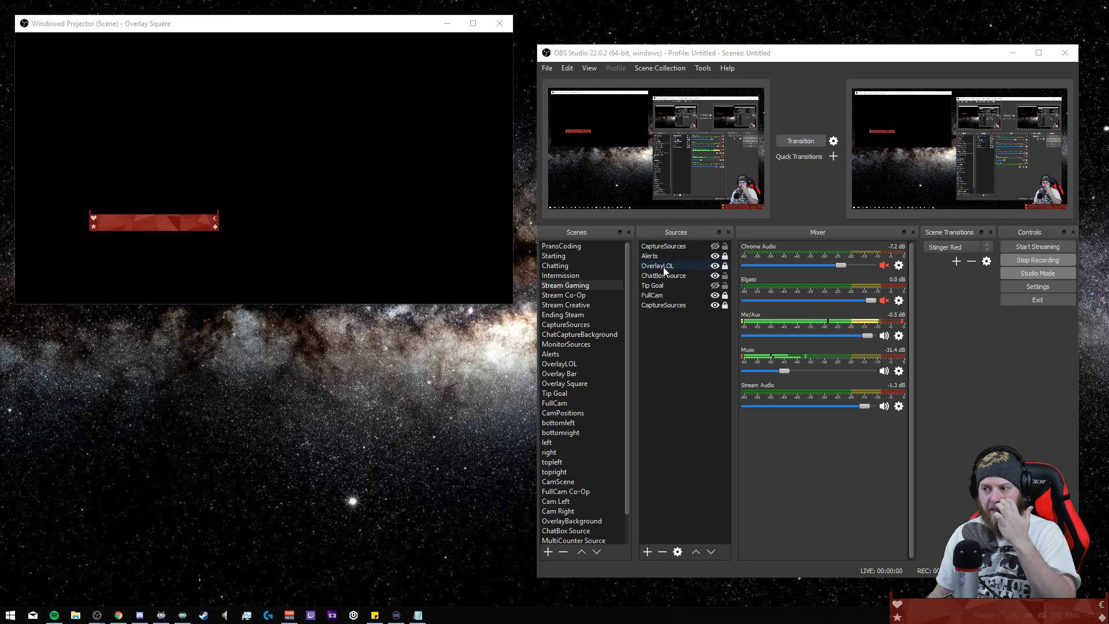
- Compare the lower and upper CaptureSources entries in Stream Gaming and briefly show and hide the upper one
click(666, 303)
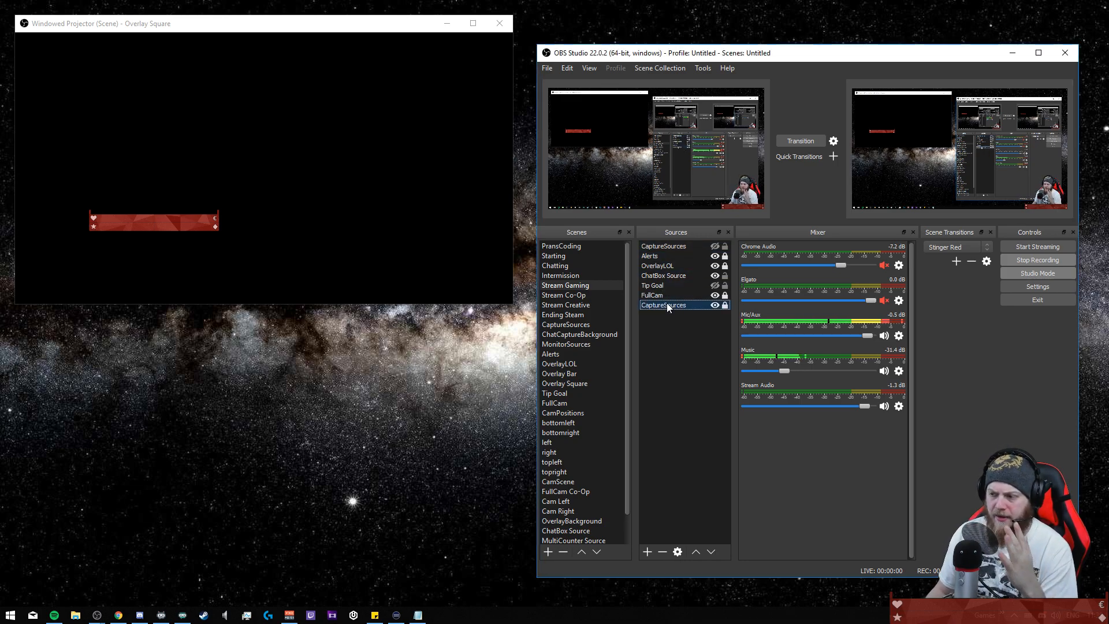
click(664, 248)
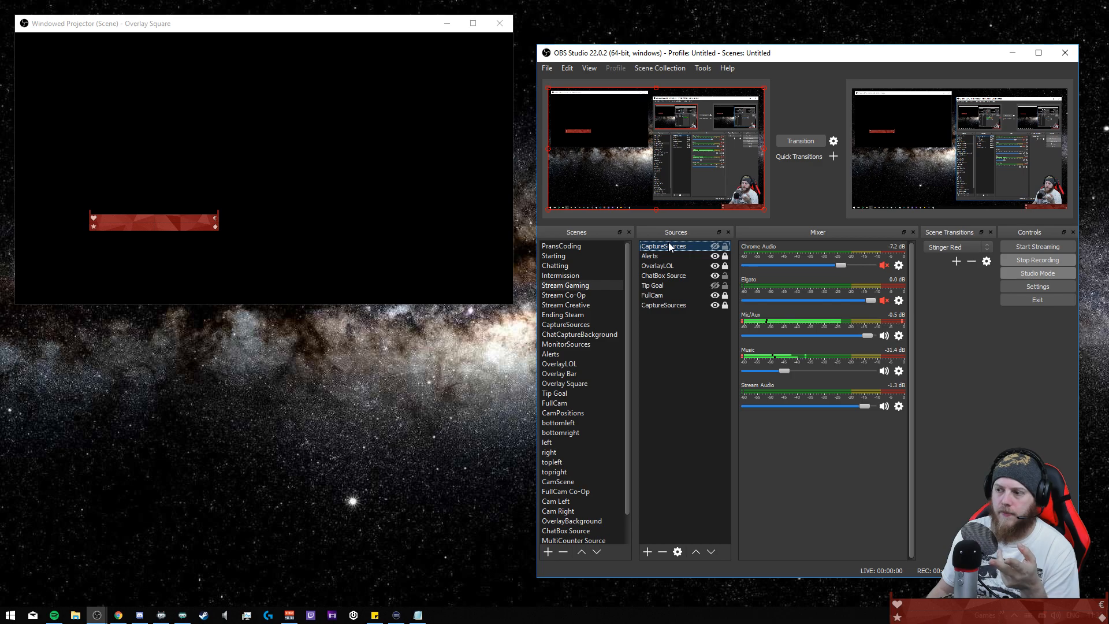
click(715, 246)
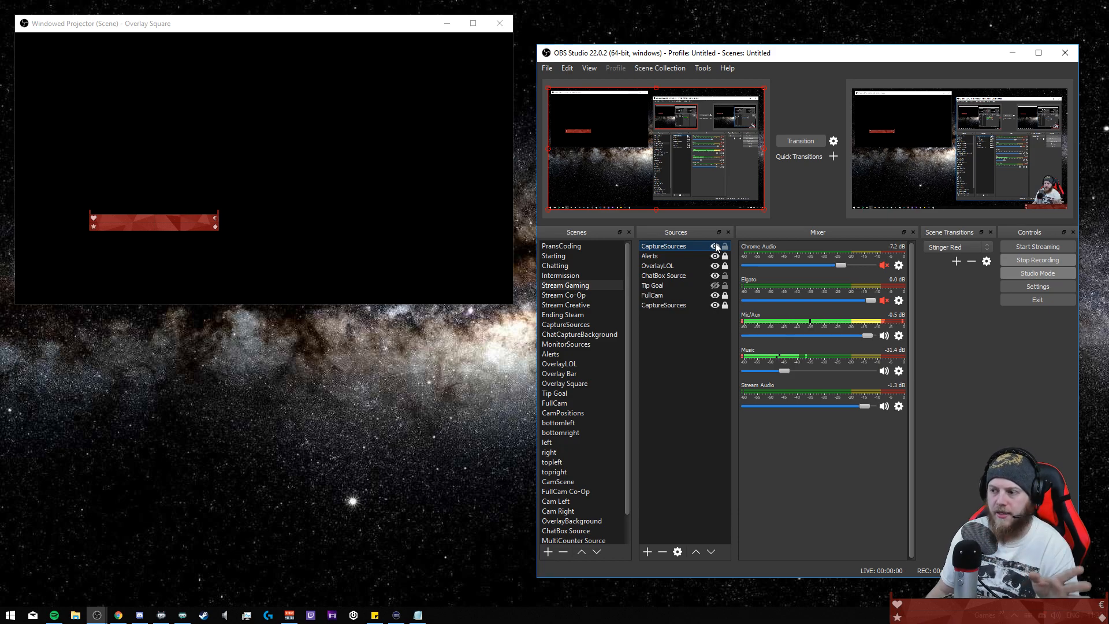
click(715, 246)
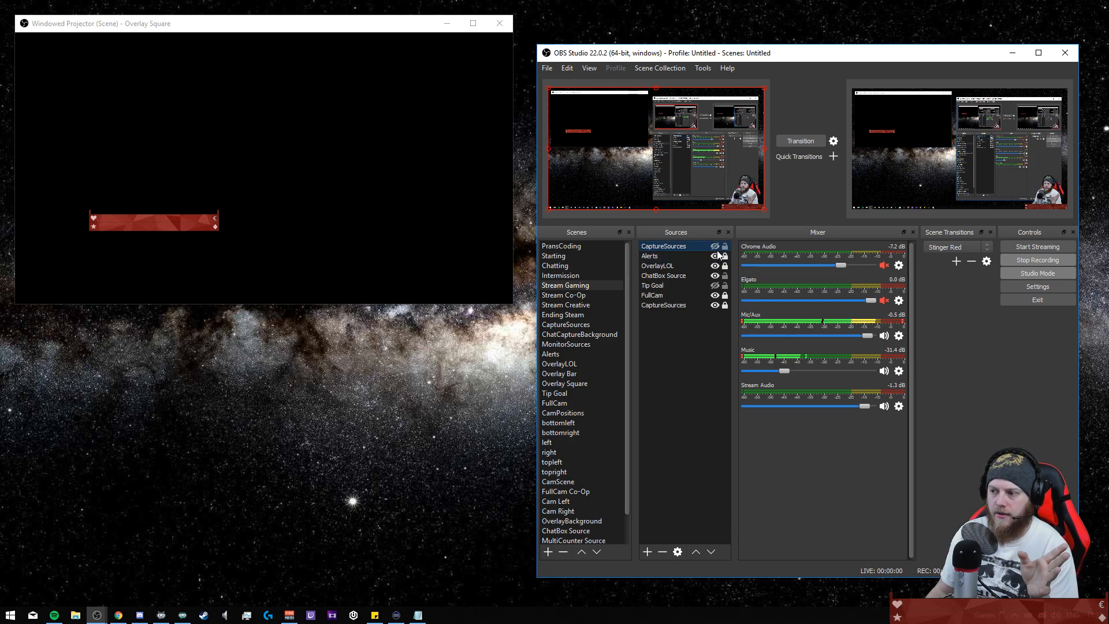
- Examine the Stream Gaming hotkeys for switching to the scene and for showing and hiding both CaptureSources entries
click(1017, 289)
click(561, 277)
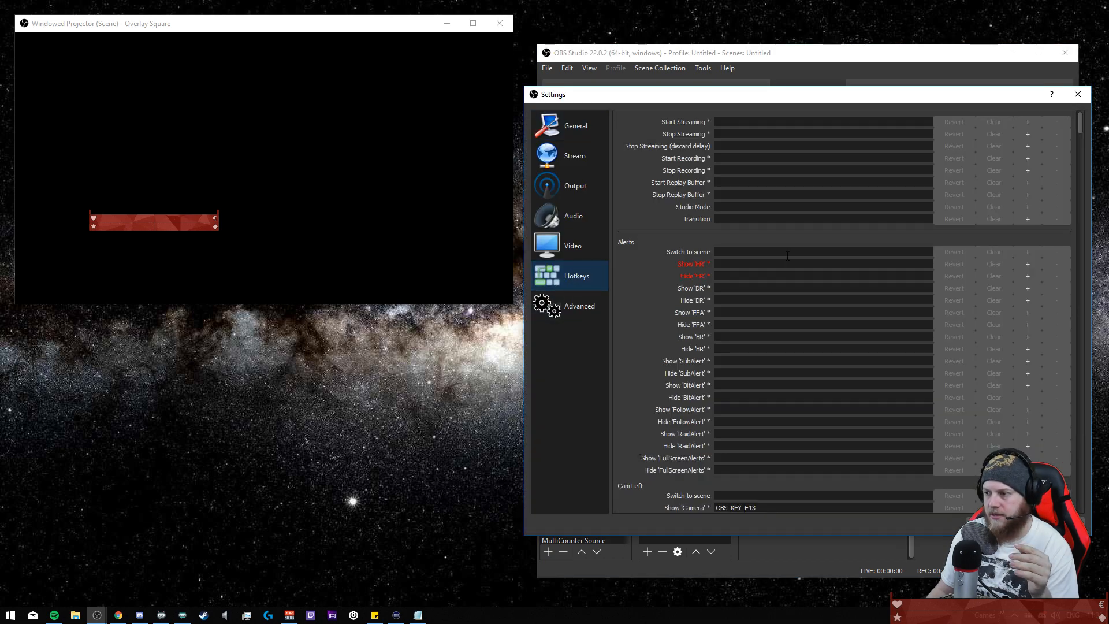
scroll(803, 278, down, 5)
scroll(751, 279, down, 3)
scroll(740, 278, down, 15)
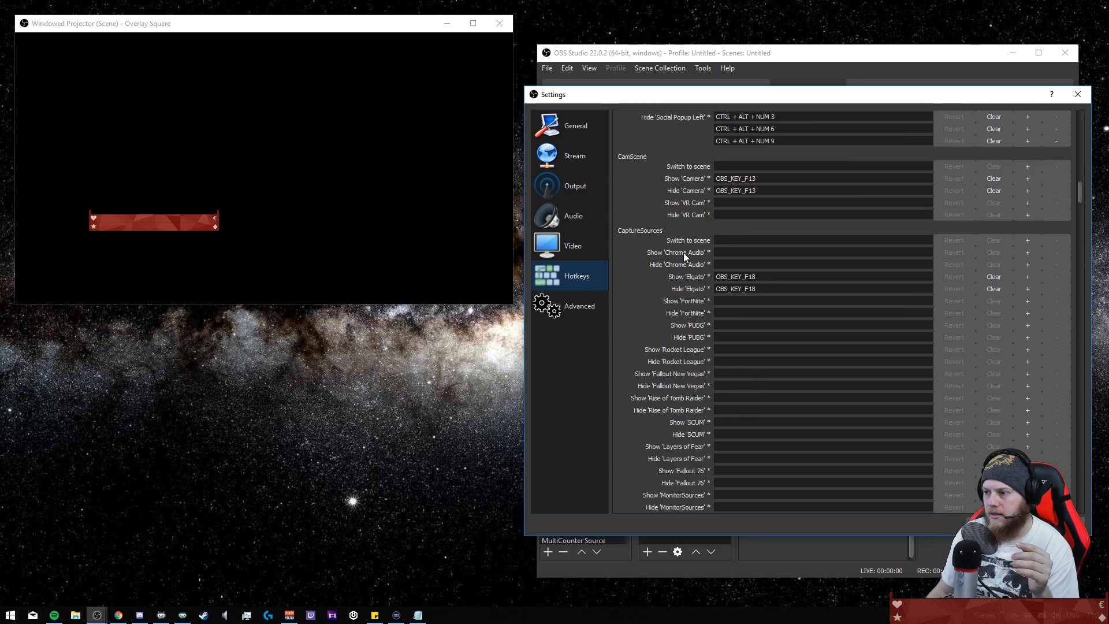
scroll(726, 298, down, 15)
scroll(720, 341, down, 15)
scroll(730, 293, down, 15)
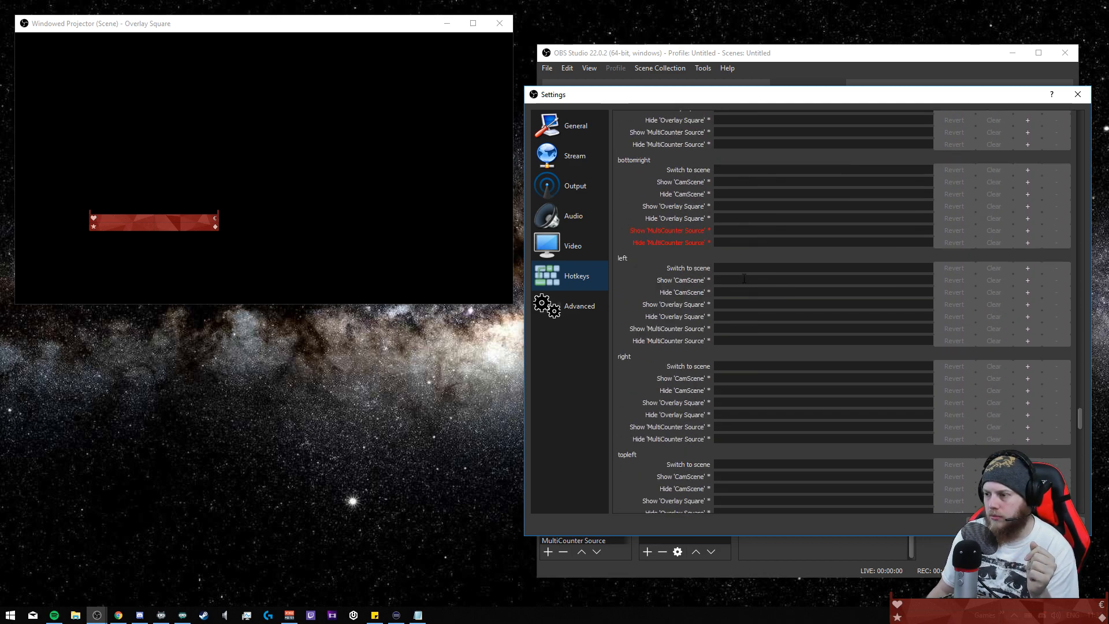
scroll(745, 277, down, 9)
scroll(687, 393, down, 10)
scroll(688, 396, up, 19)
scroll(688, 393, up, 10)
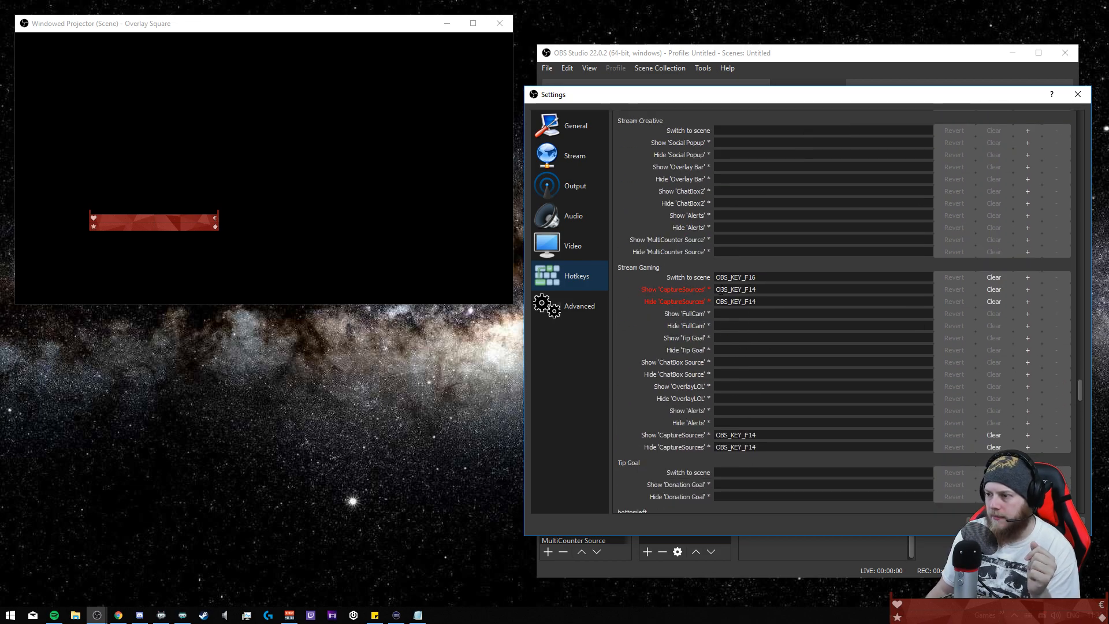
drag(780, 95, 395, 42)
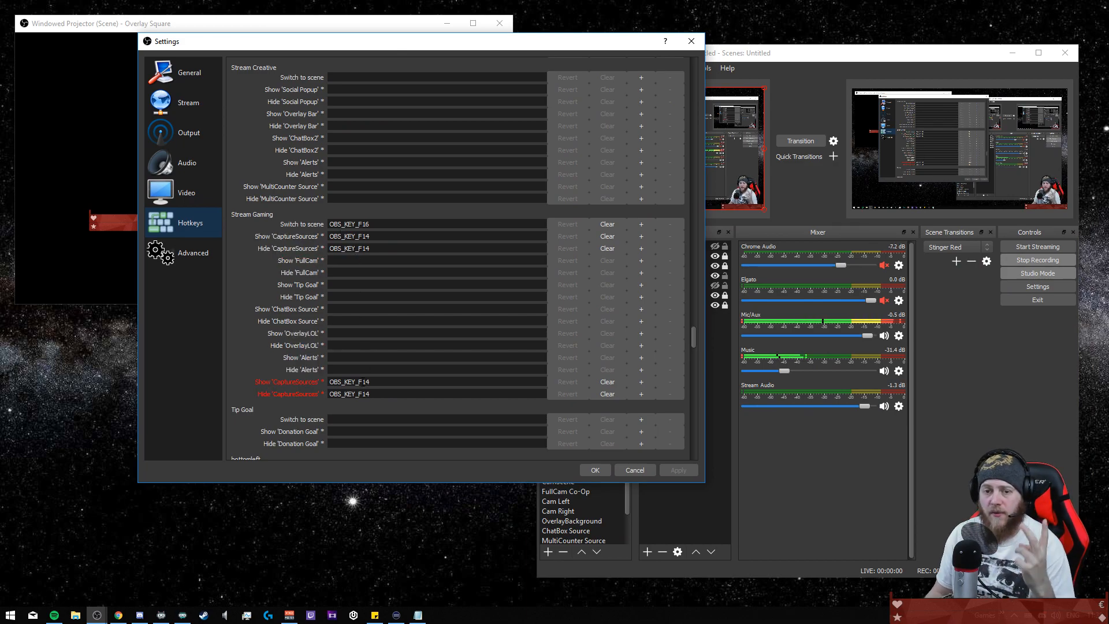
drag(444, 48, 345, 61)
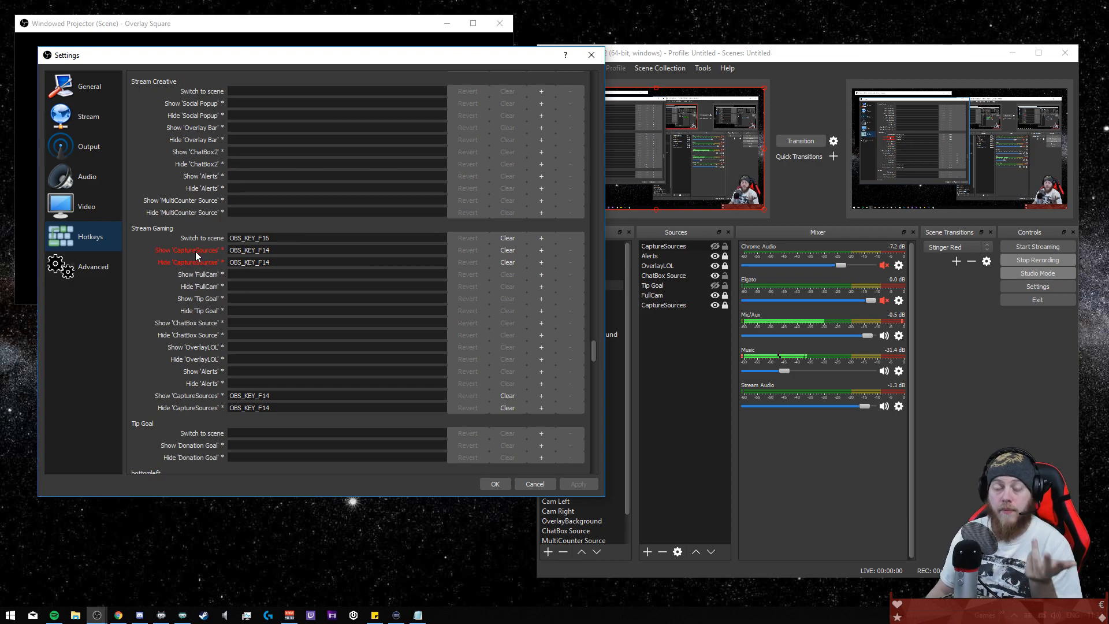
- Re-enter F14 as the first hide hotkey for CaptureSources under Stream Gaming and apply the settings
mouse_move(222, 252)
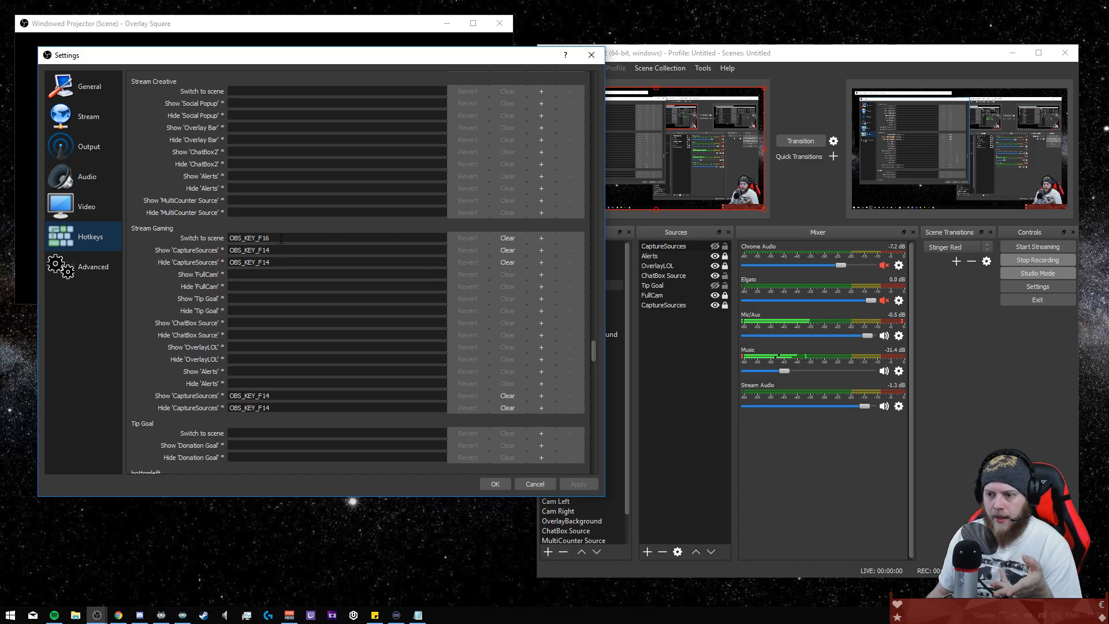
click(300, 262)
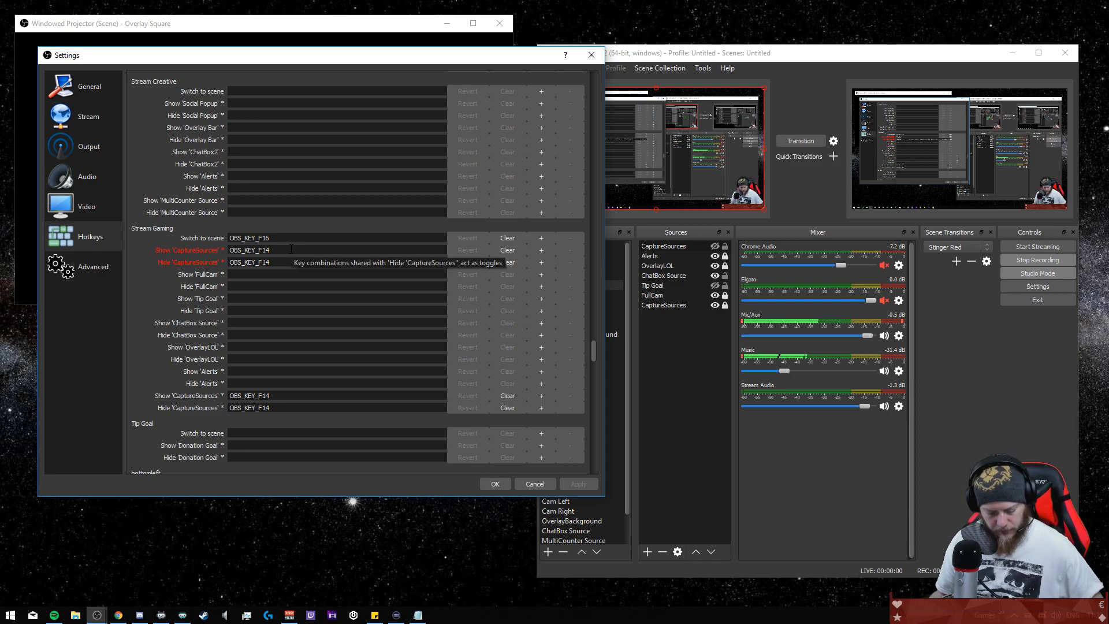
key(4)
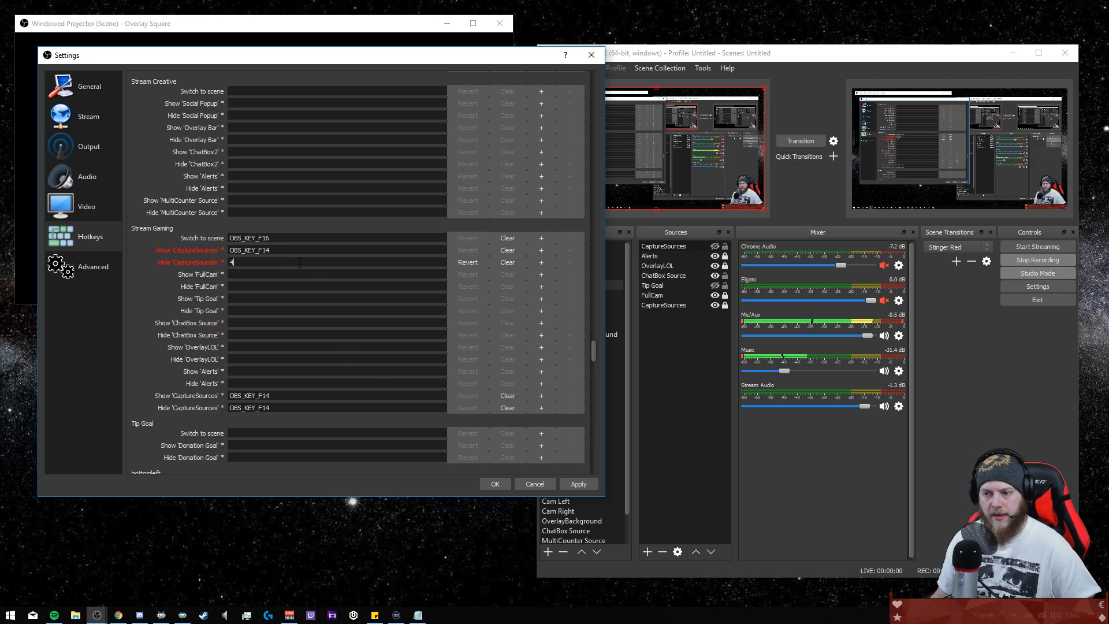
key(F14)
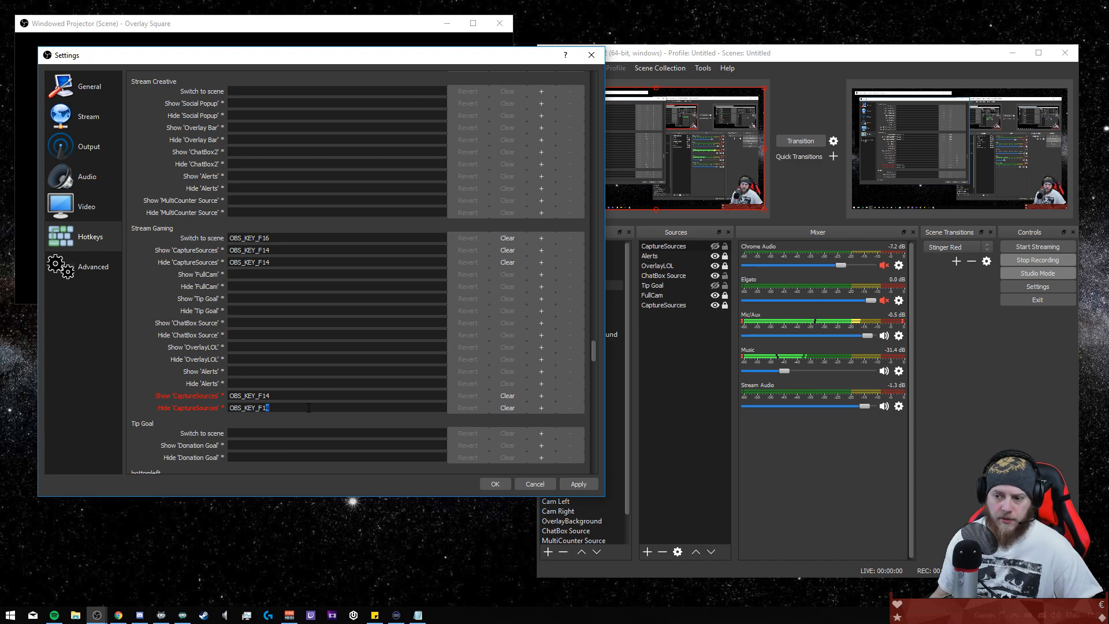
click(578, 484)
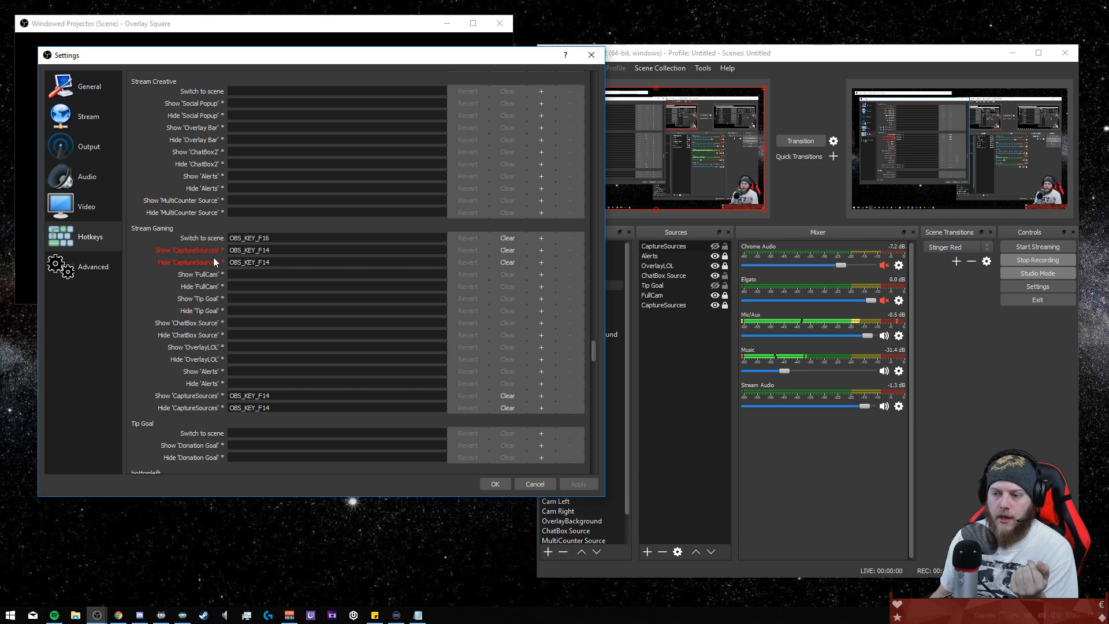
- Review the mute and unmute hotkeys of Chrome Audio, Elgato, Mic/Aux and Music, and close the settings
scroll(284, 292, down, 3)
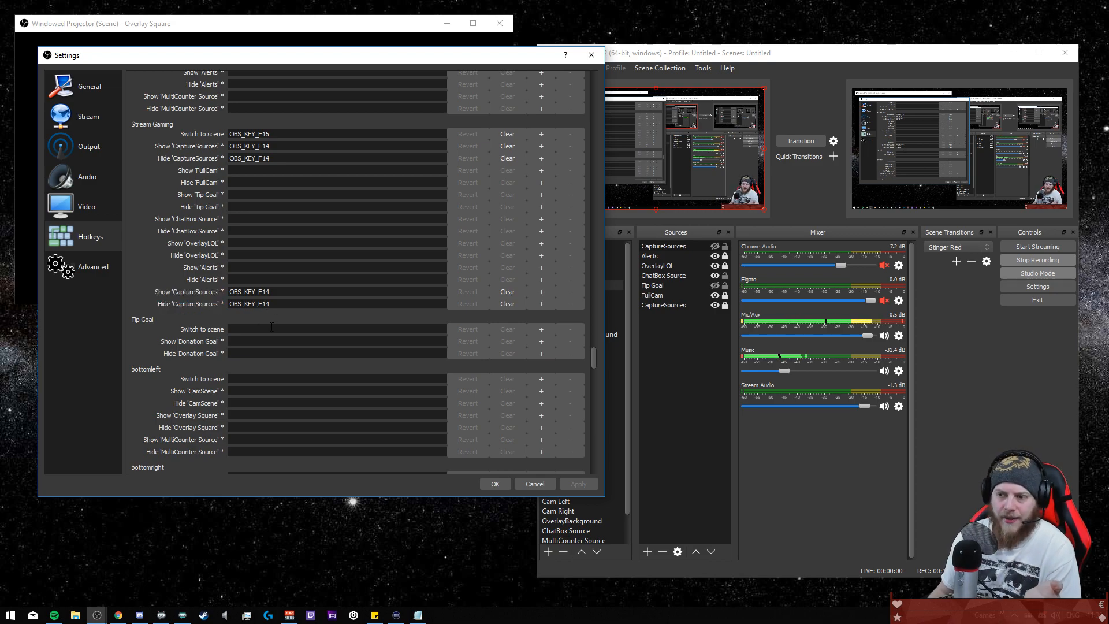
scroll(272, 327, down, 10)
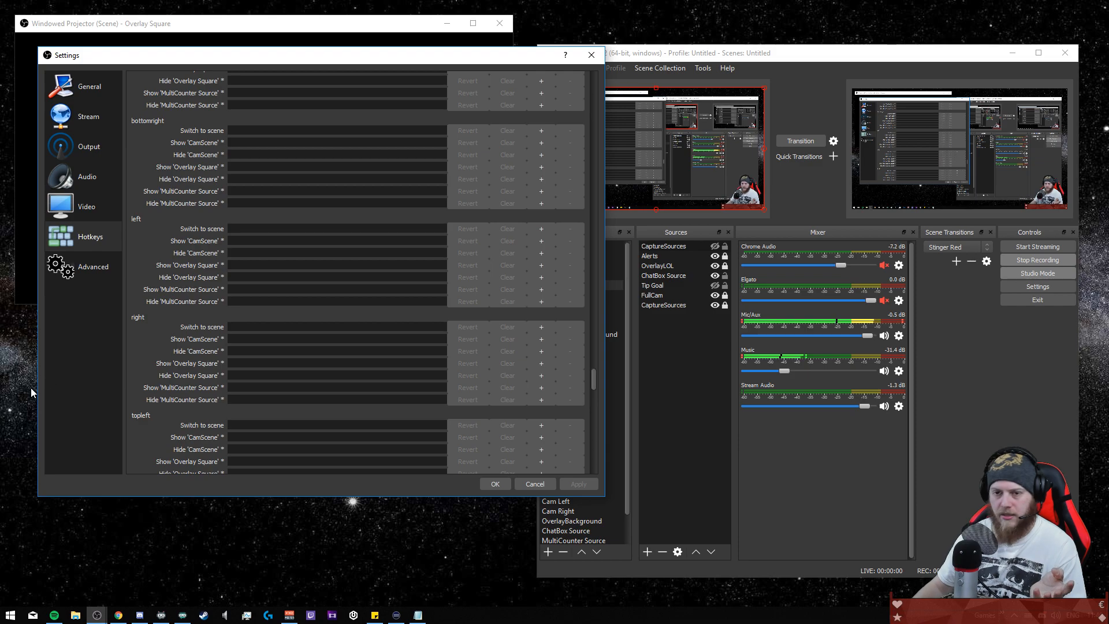
scroll(173, 329, down, 15)
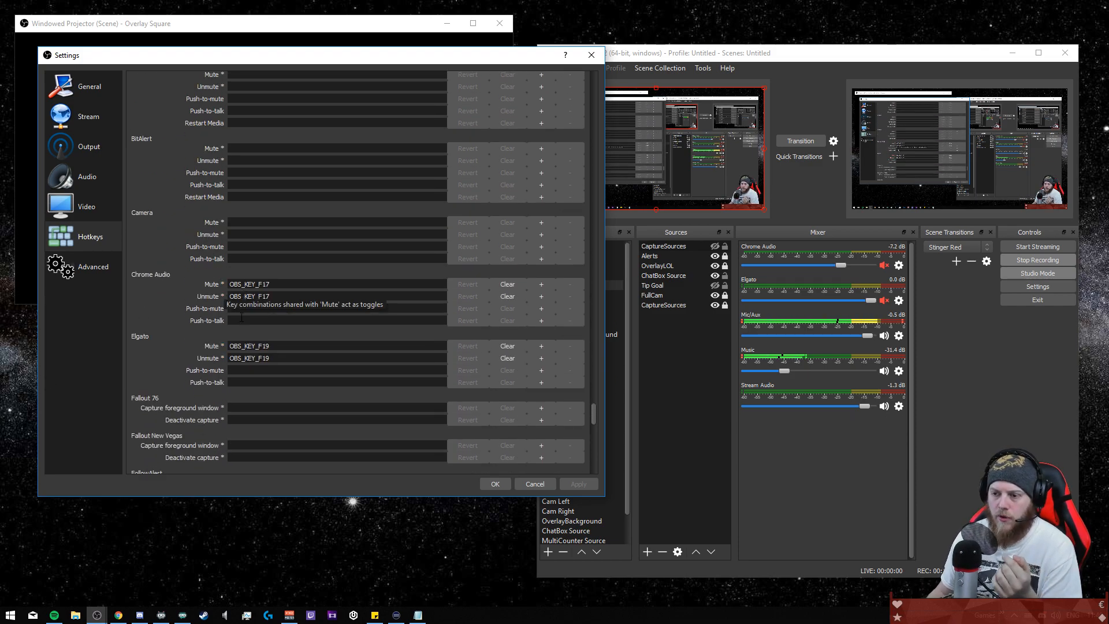
scroll(237, 285, down, 6)
scroll(237, 289, down, 4)
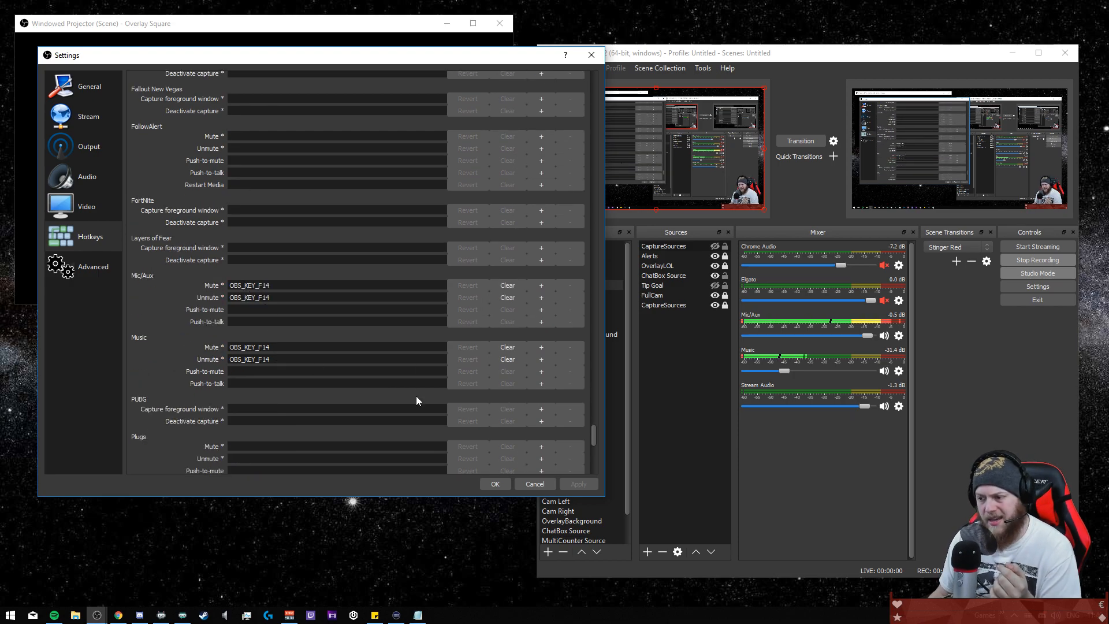
click(489, 485)
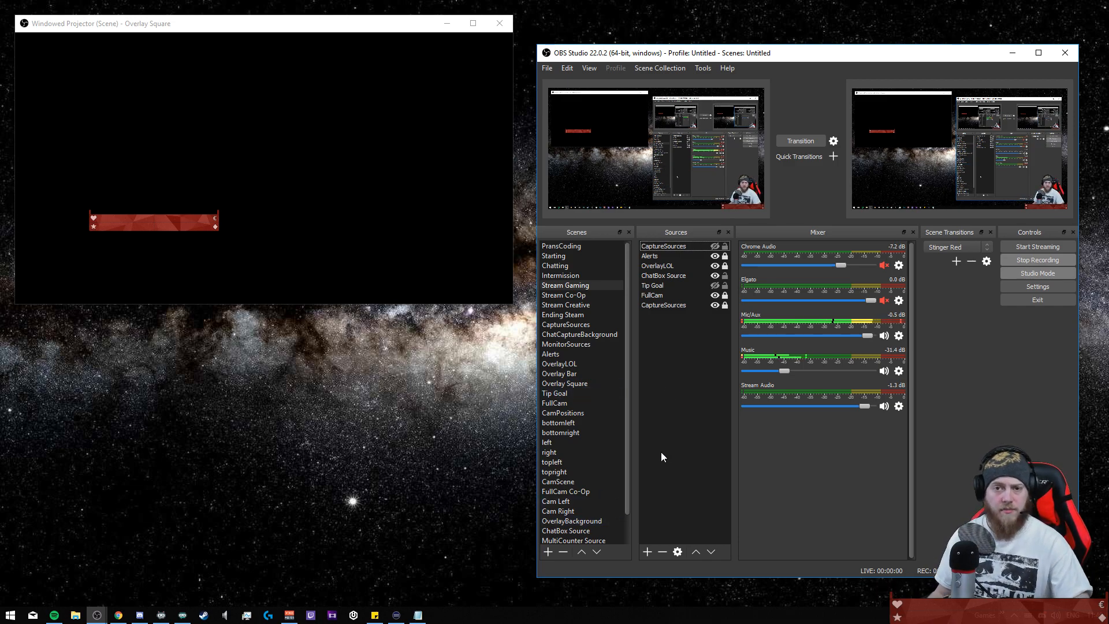
- Switch to Stream Deck and add a System Hotkey action to the empty key directly below VR
click(381, 421)
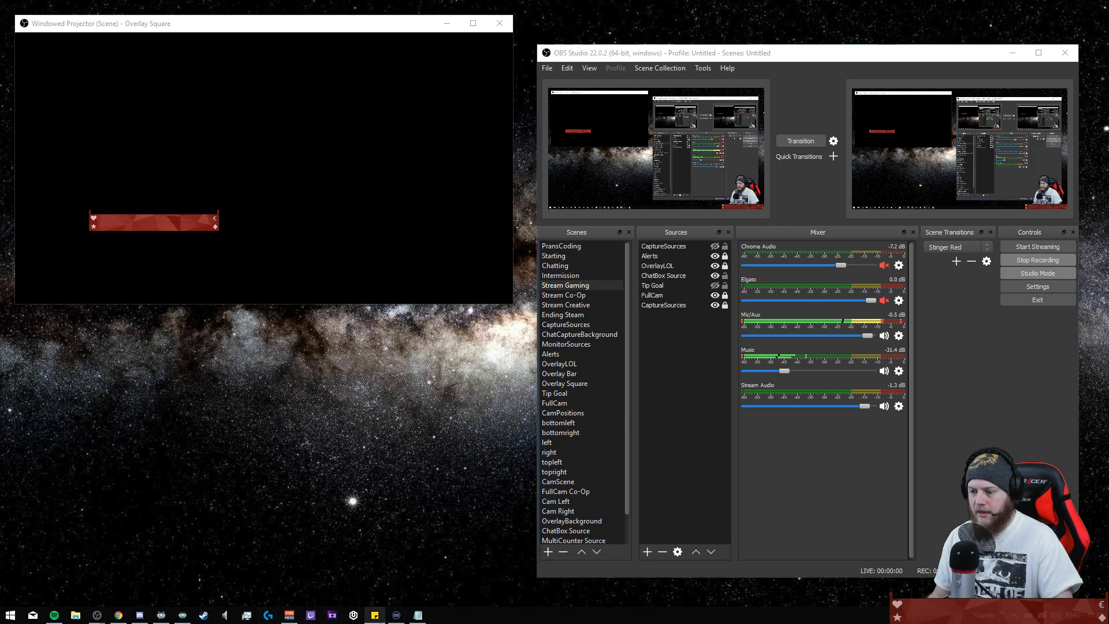
click(396, 614)
right_click(502, 252)
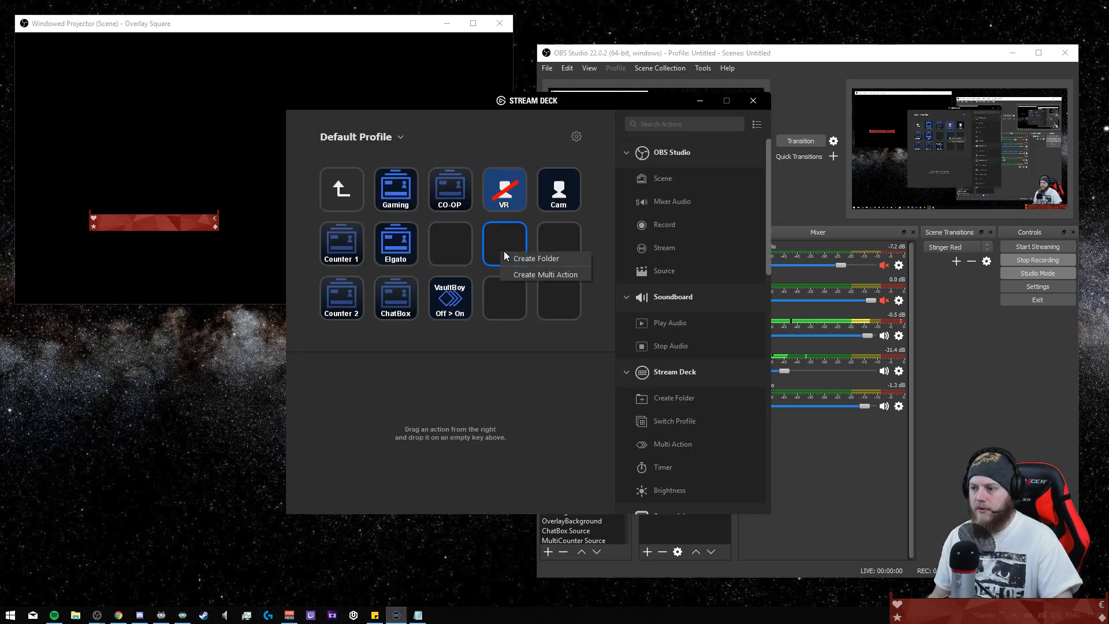
scroll(751, 360, down, 5)
scroll(742, 358, down, 3)
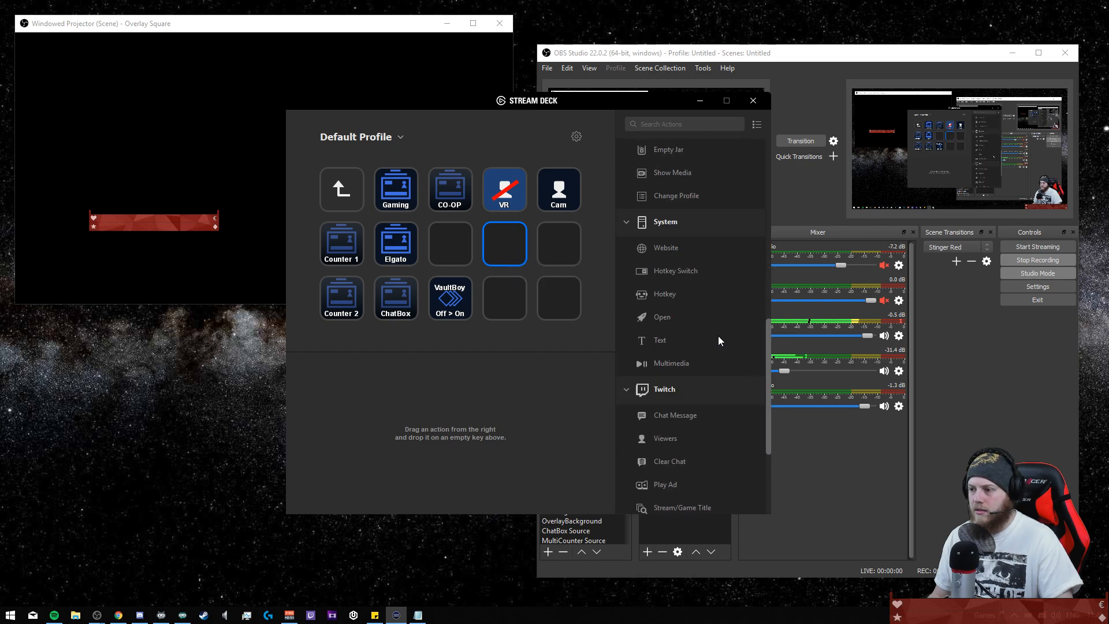
drag(652, 295, 502, 261)
- Assign F14 to the new Stream Deck hotkey and title it Cutscene
click(511, 425)
click(578, 424)
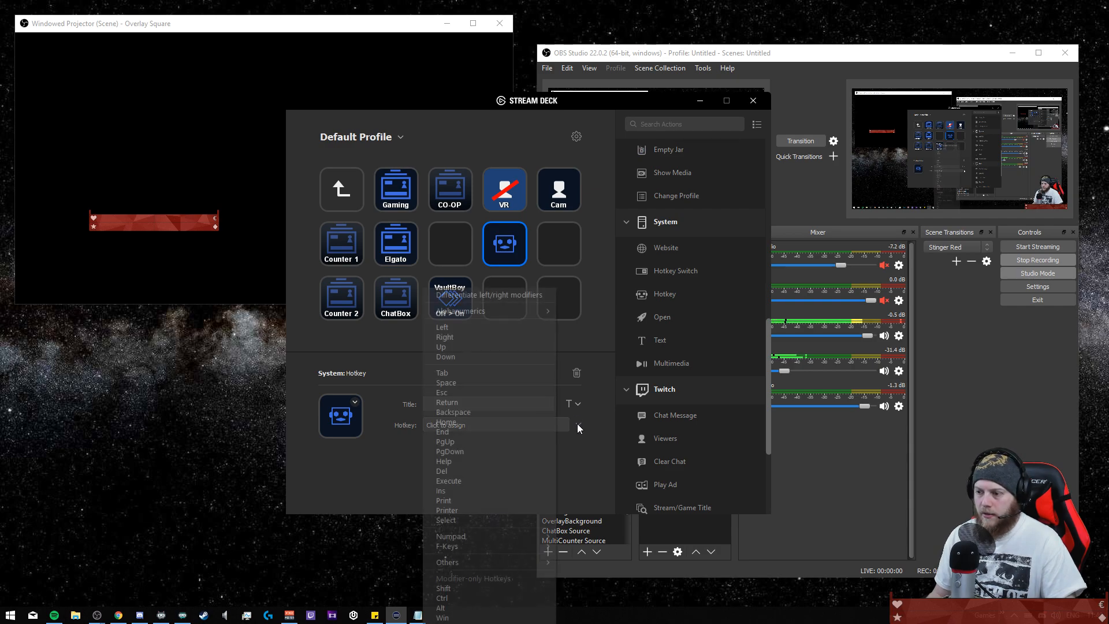
mouse_move(523, 549)
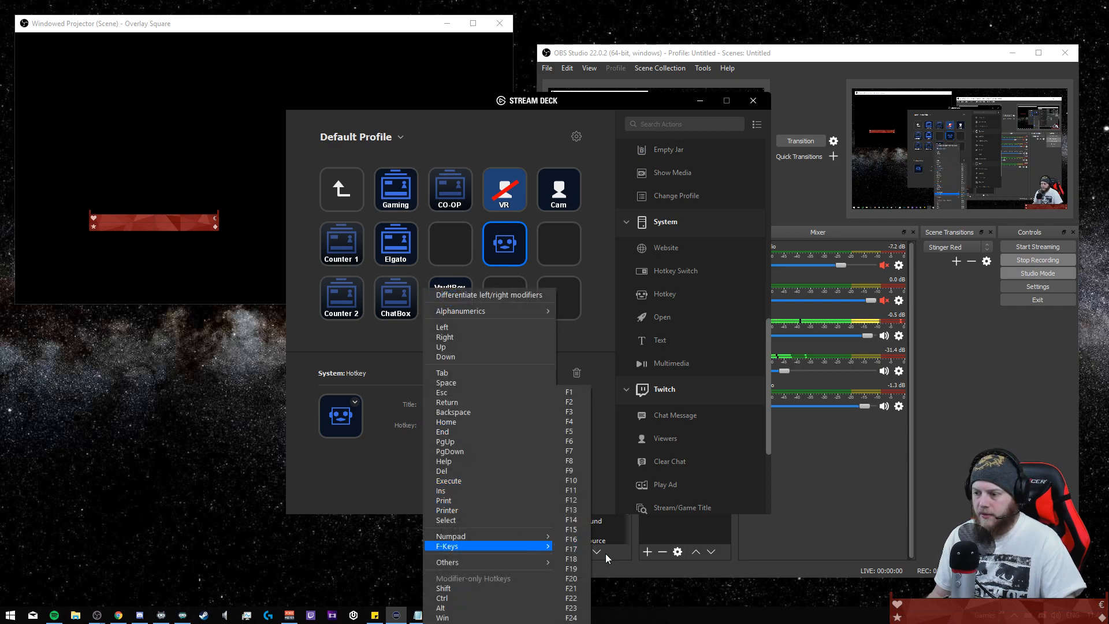
click(571, 520)
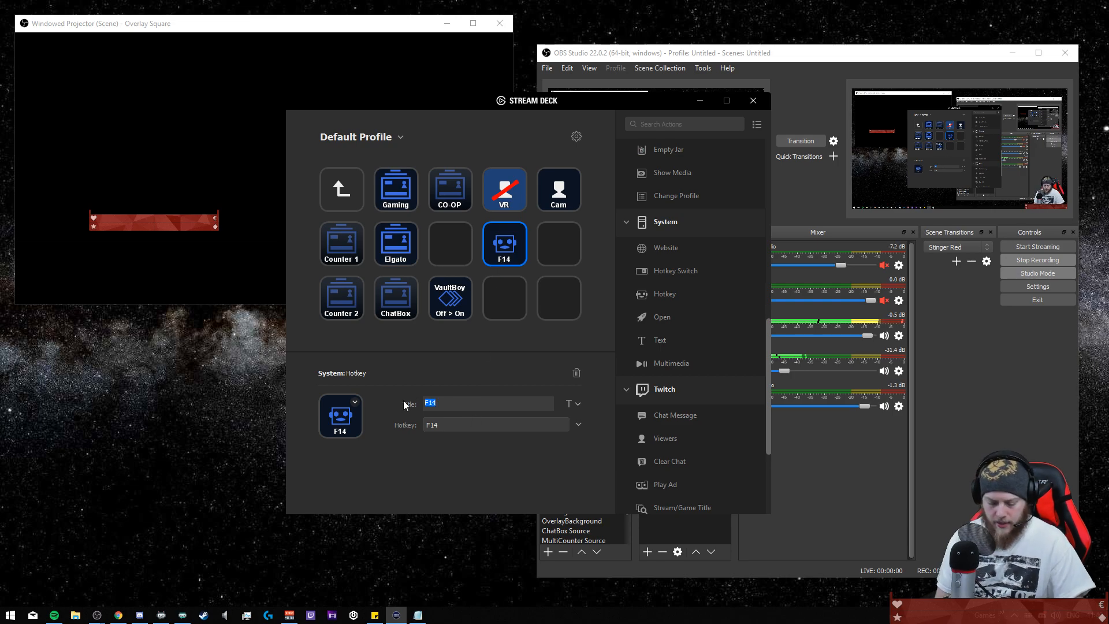
key(BackSpace)
text(Cutscene)
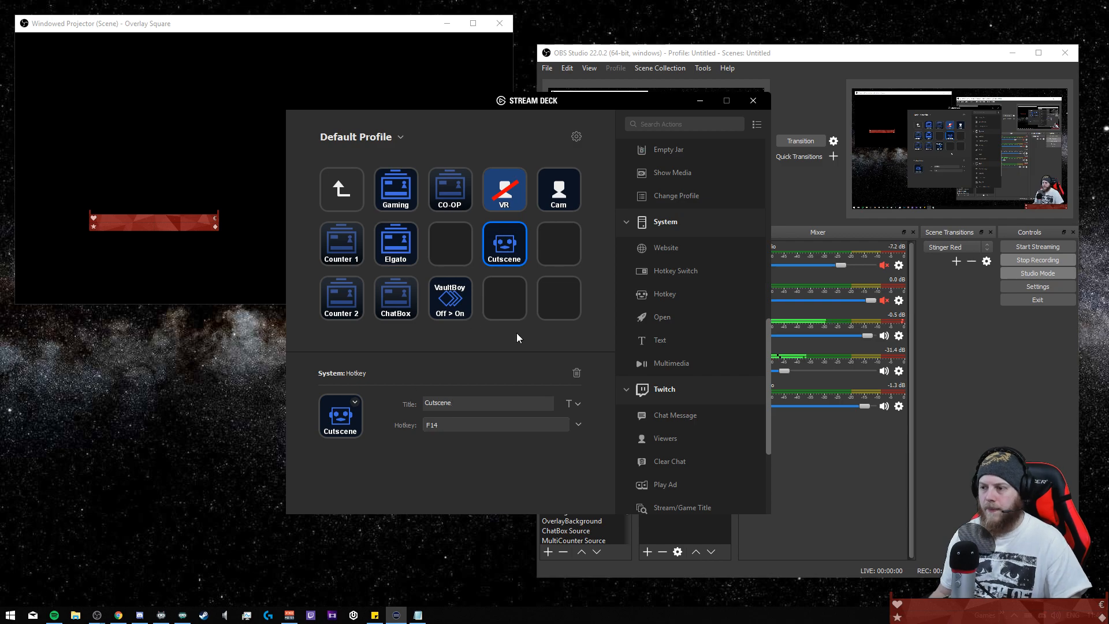
click(558, 298)
- Close Stream Deck and trigger F14 to swap the CaptureSources layers and mute Mic/Aux and Music in OBS
click(753, 100)
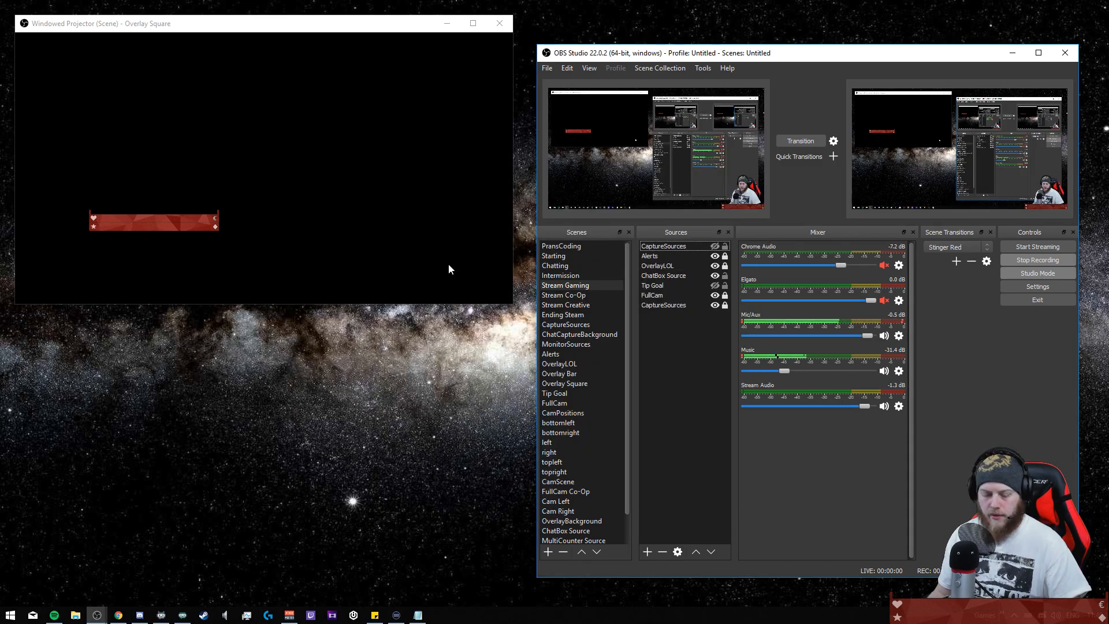
key(F14)
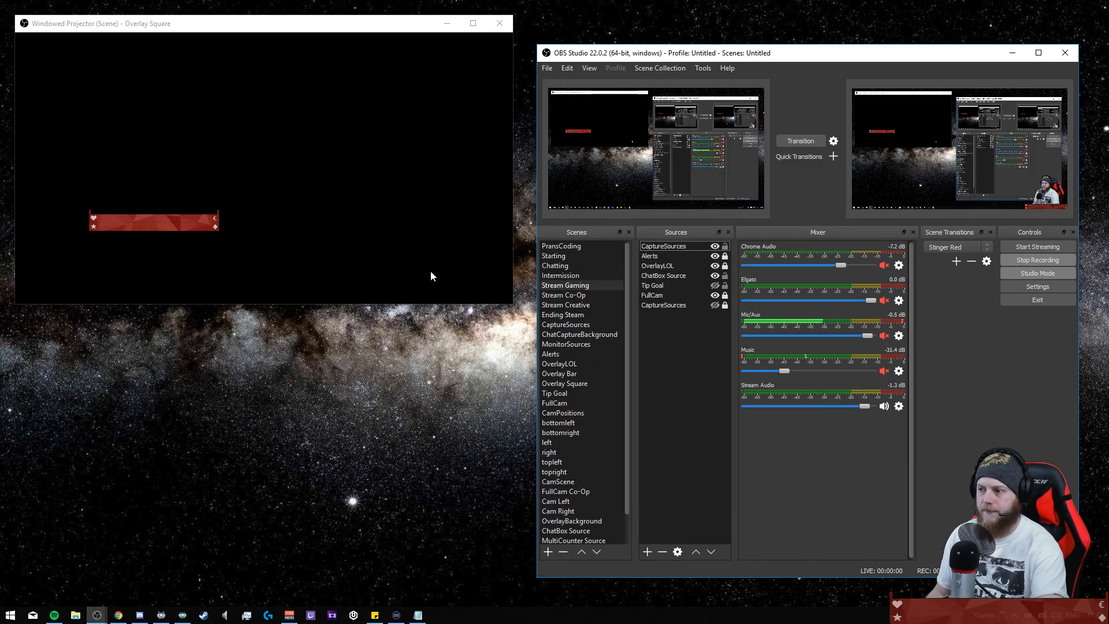
- Trigger F14 to restore the CaptureSources layers and unmute Mic/Aux and Music, and turn Studio Mode off and on again
key(F14)
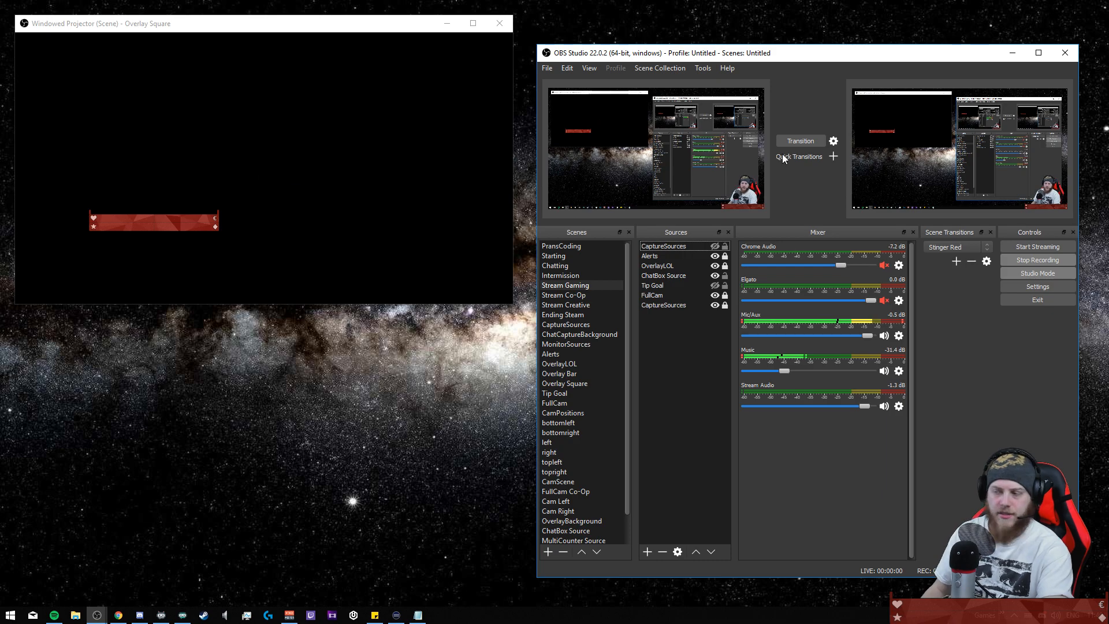
click(1040, 274)
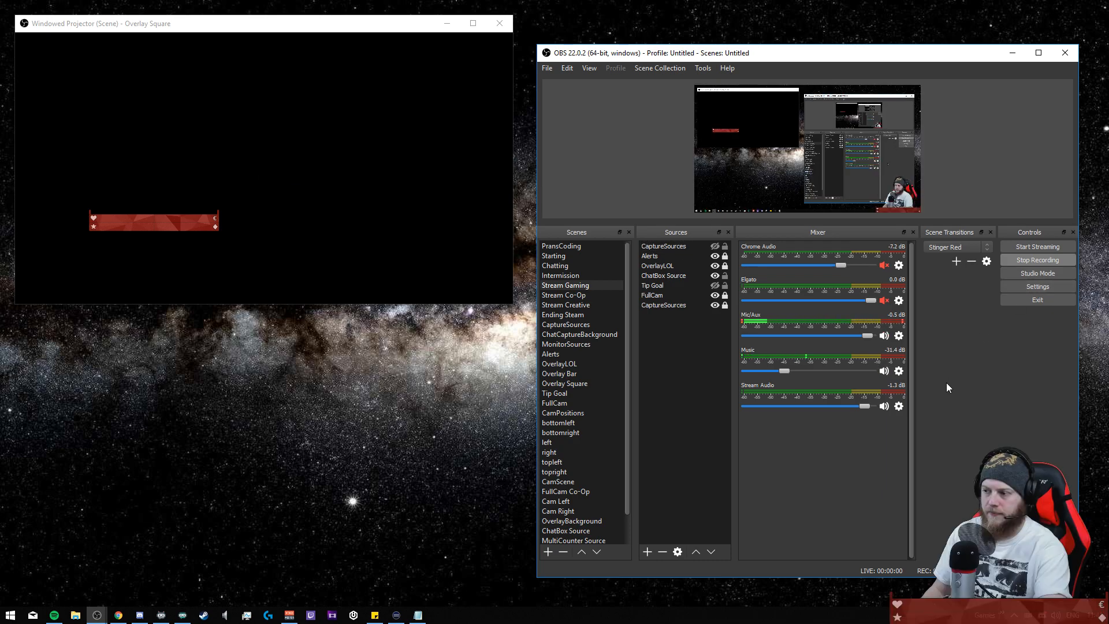
click(1035, 272)
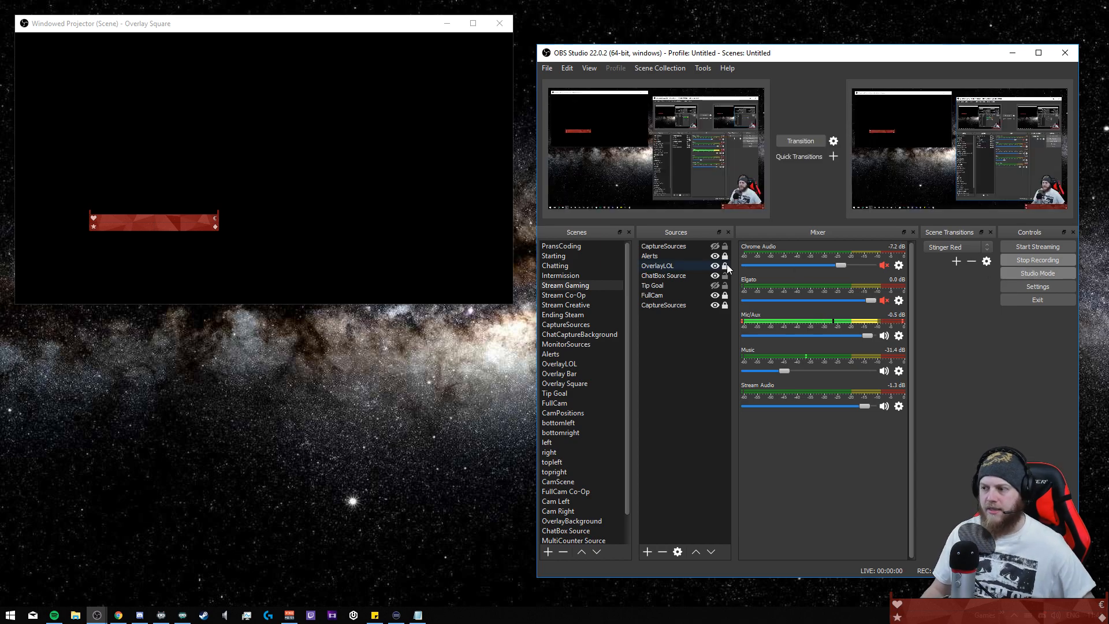
- Trigger the Cutscene hotkey to switch cutscene mode on, and trigger it again to leave the mode
key(F12)
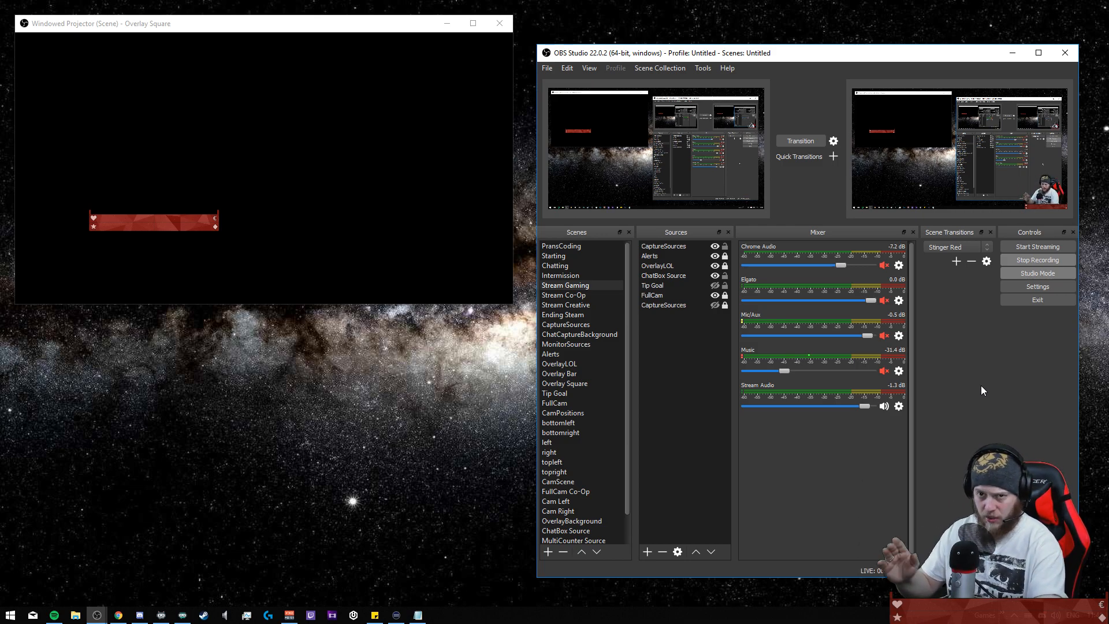
key(F1)
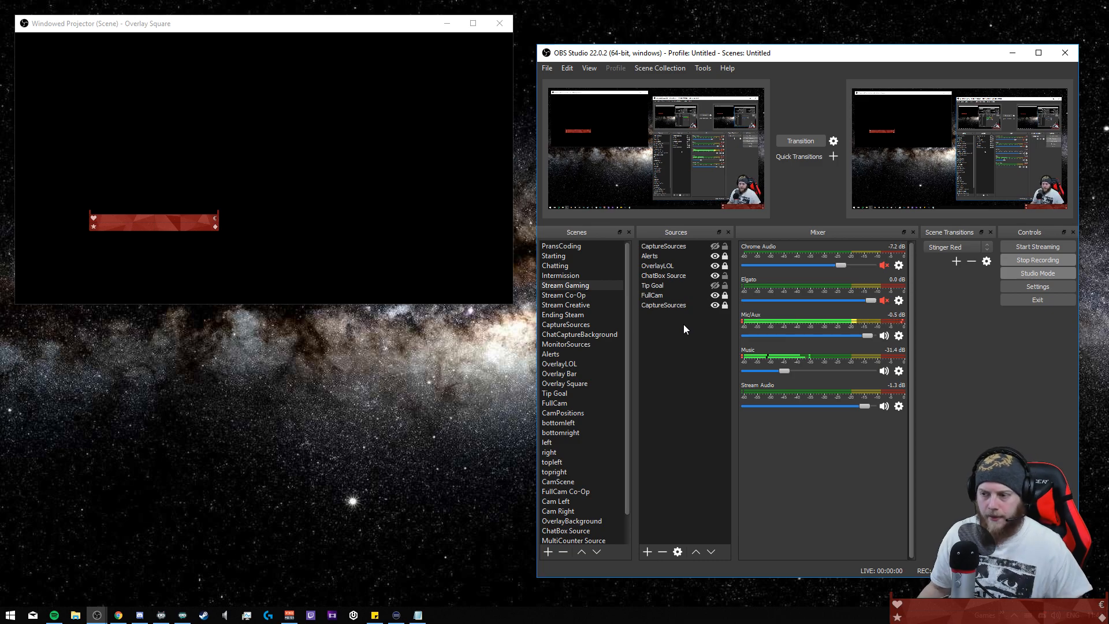
- Cycle the webcam through the bottomright, right and topright position hotkeys and back to bottomright
key(KP_3)
key(KP_6)
key(KP_9)
key(KP_6)
key(KP_3)
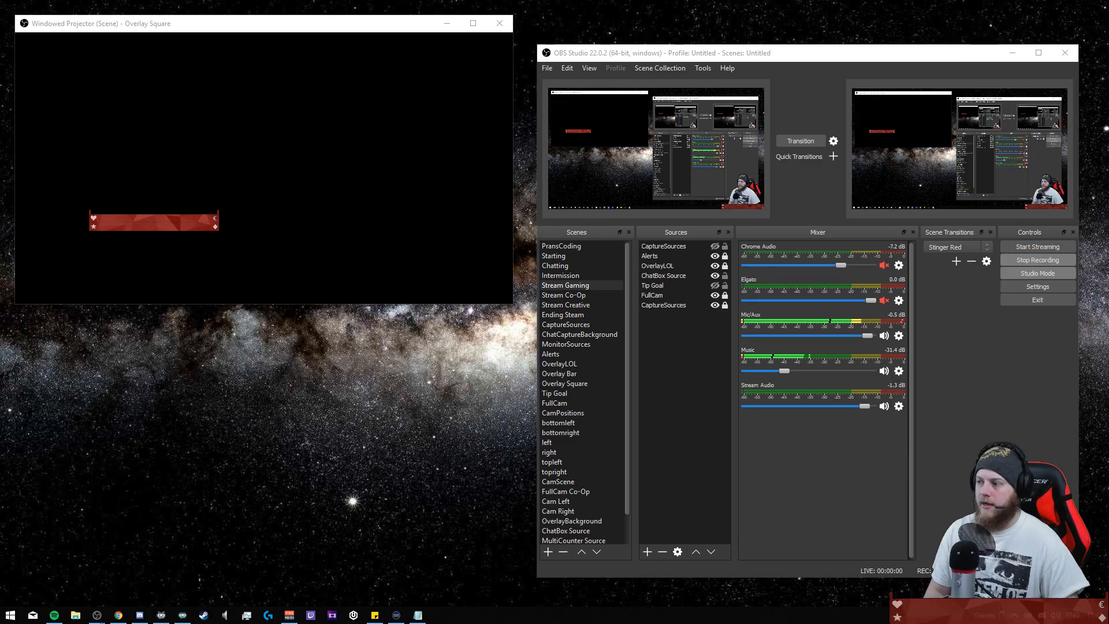
- Hide the FullCam source in the Stream Gaming scene and show it again
click(716, 295)
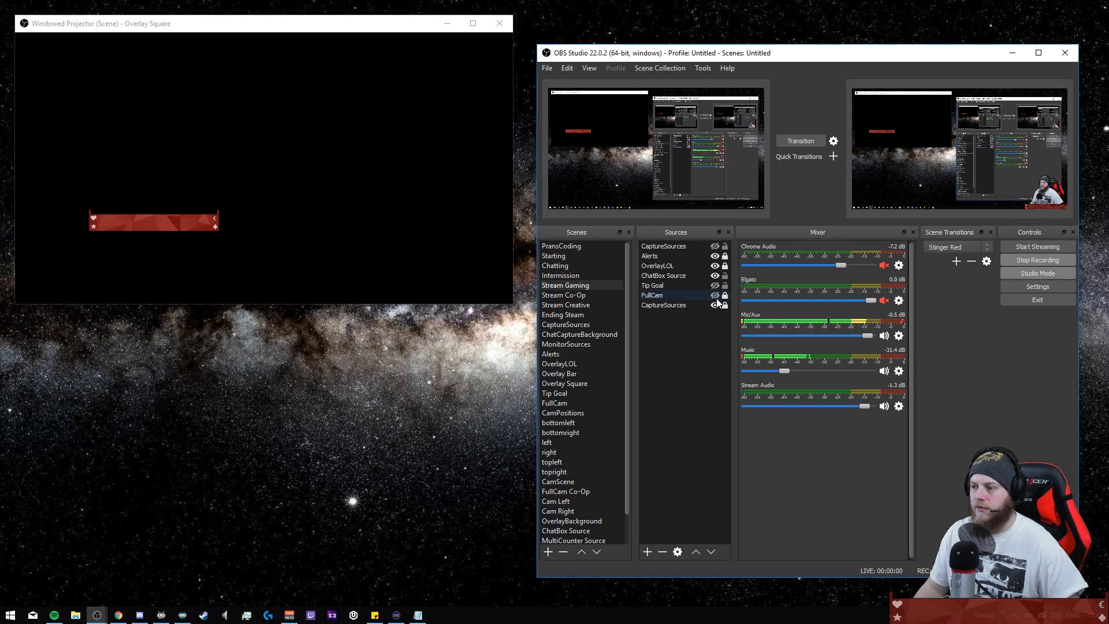
click(710, 302)
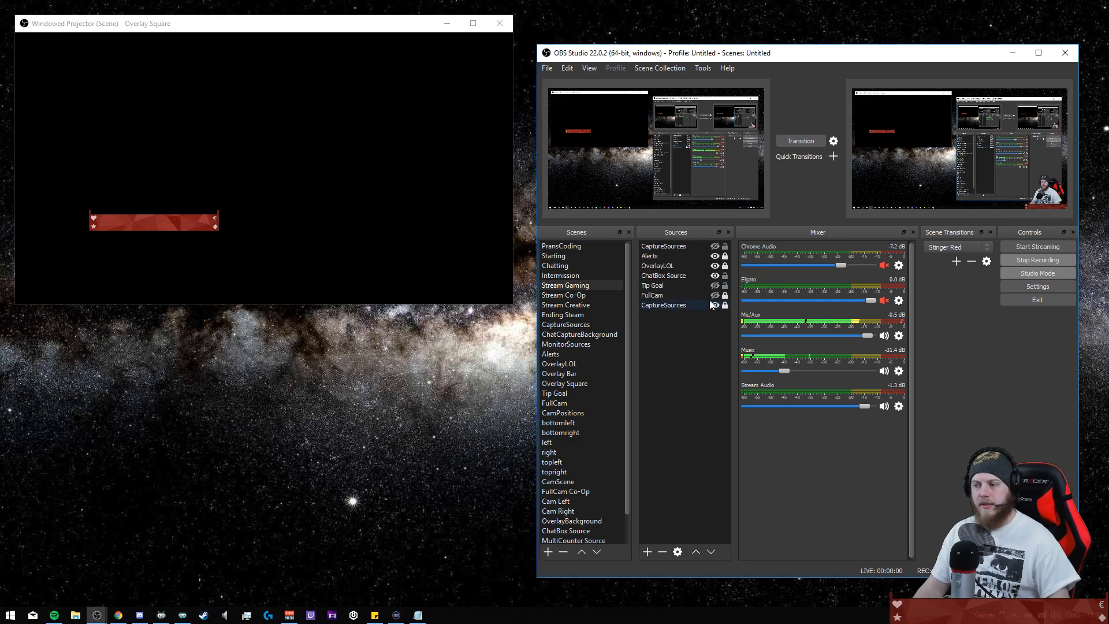
click(715, 296)
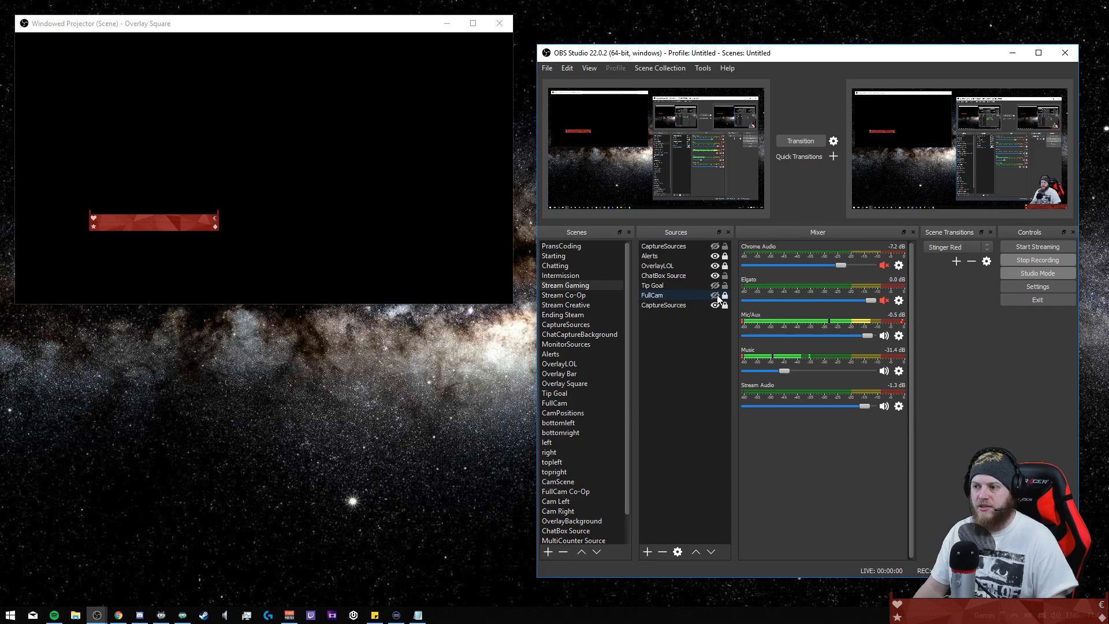
click(716, 296)
click(689, 388)
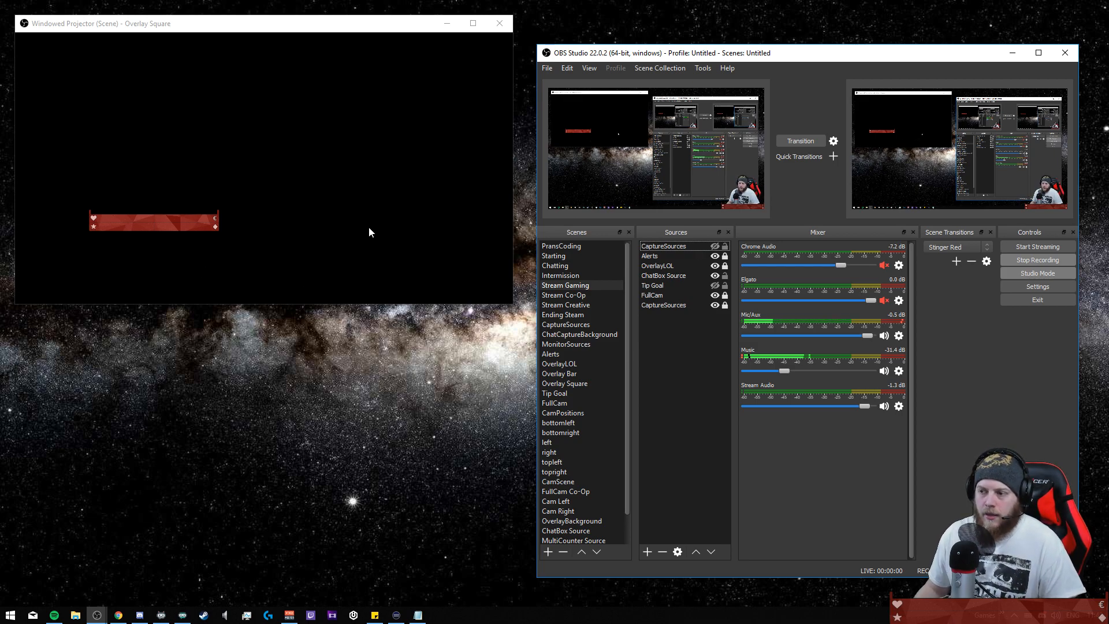
- Move the focus away from OBS and trigger the Cutscene hotkey twice to swap and restore the CaptureSources layers and audio mutes
key(alt+Tab)
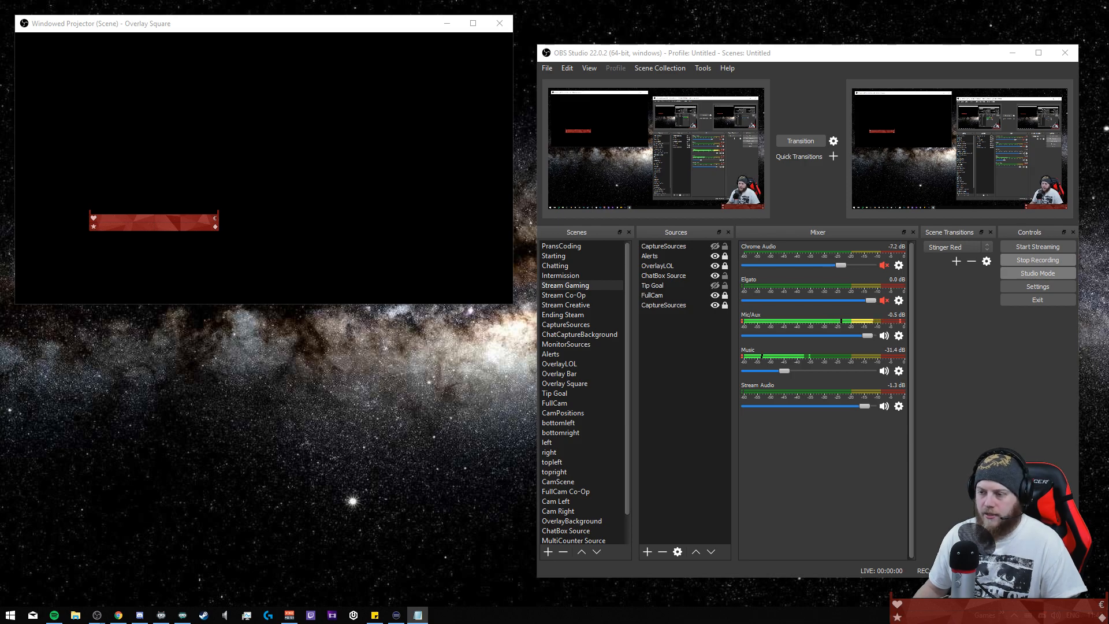
click(710, 401)
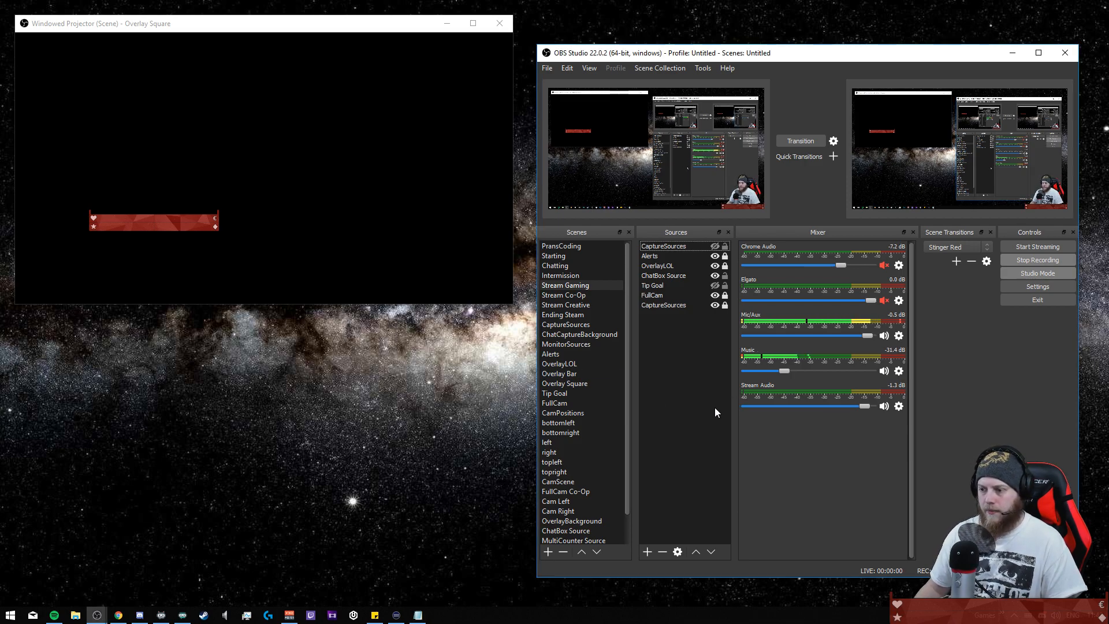
click(316, 395)
key(F1)
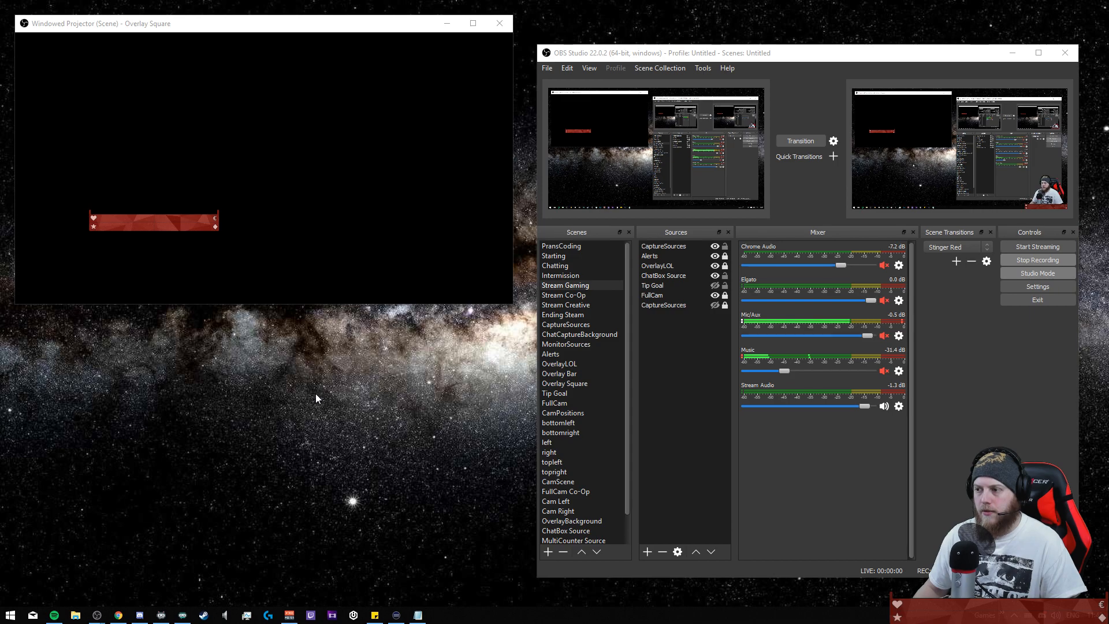
key(F1)
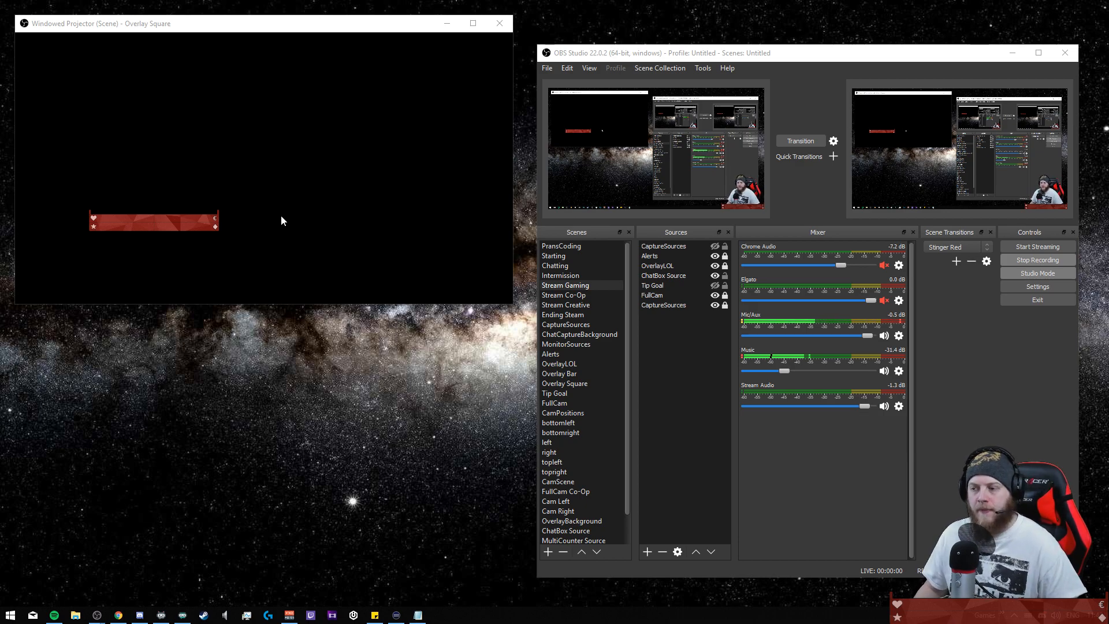
click(866, 462)
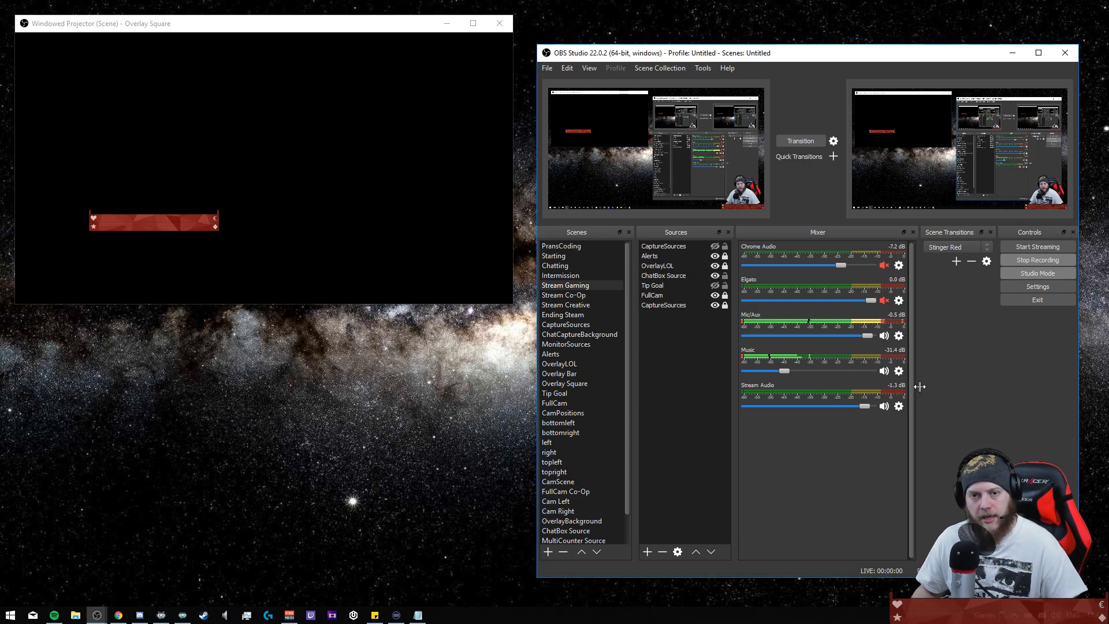
click(6, 272)
click(665, 376)
key(alt+Tab)
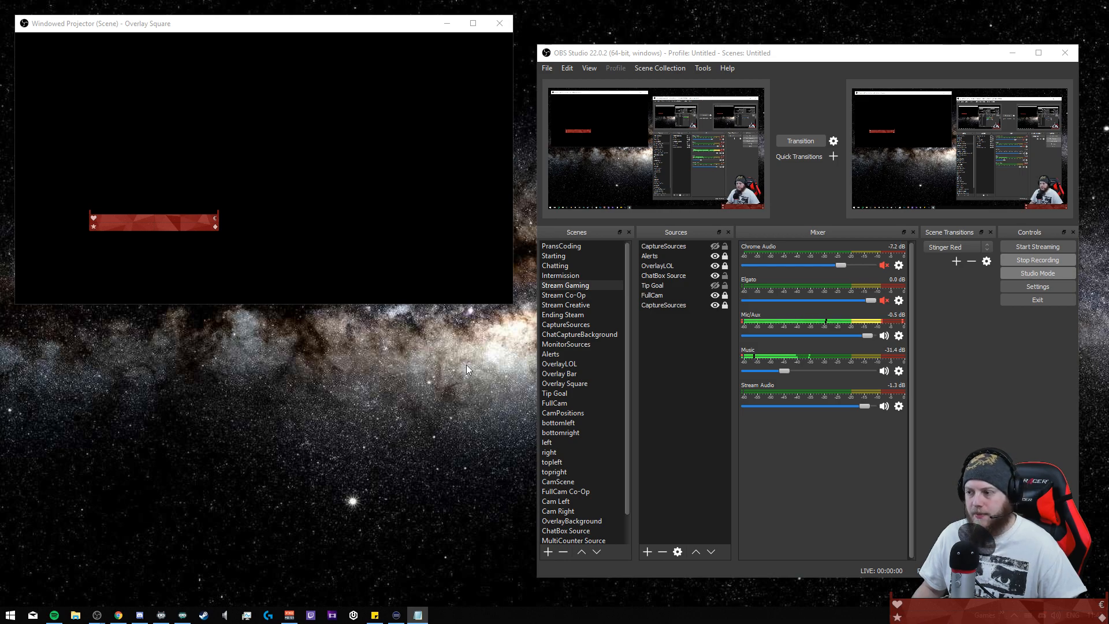
click(709, 399)
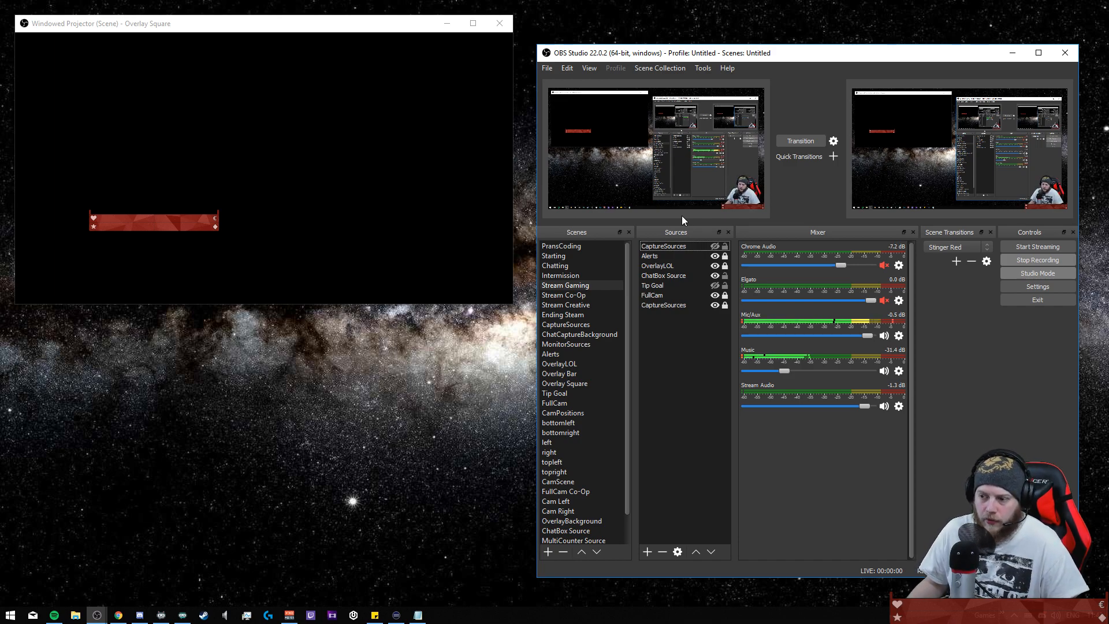
- Review the sources of the CaptureSources, PransCoding and MonitorSources scenes, and return to the Stream Gaming scene
scroll(572, 455, down, 1)
scroll(580, 452, up, 1)
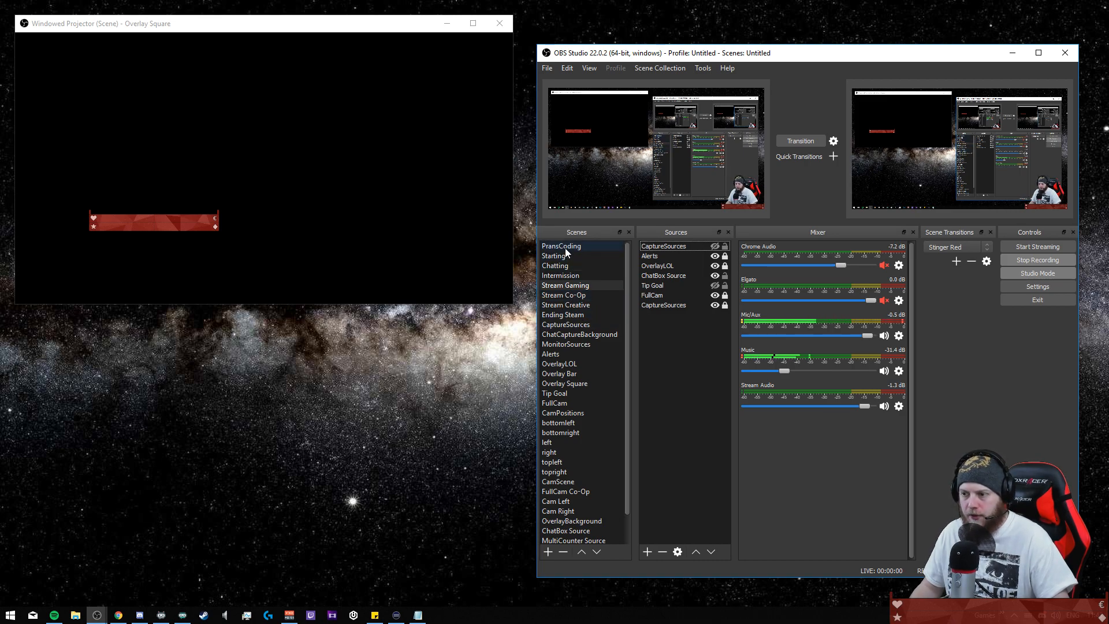
click(574, 324)
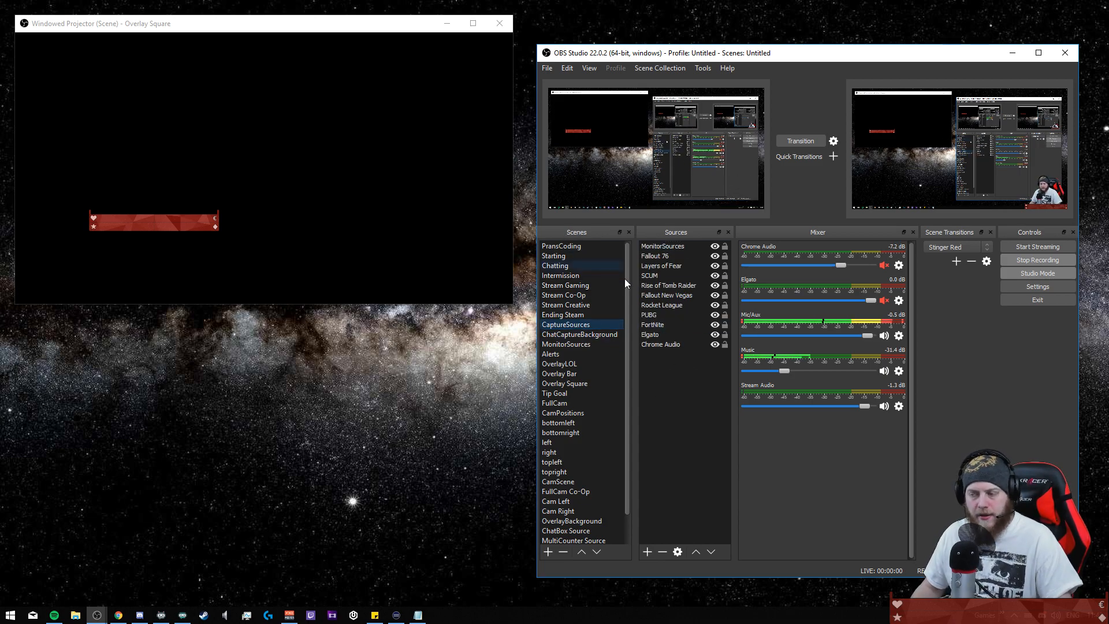
click(593, 248)
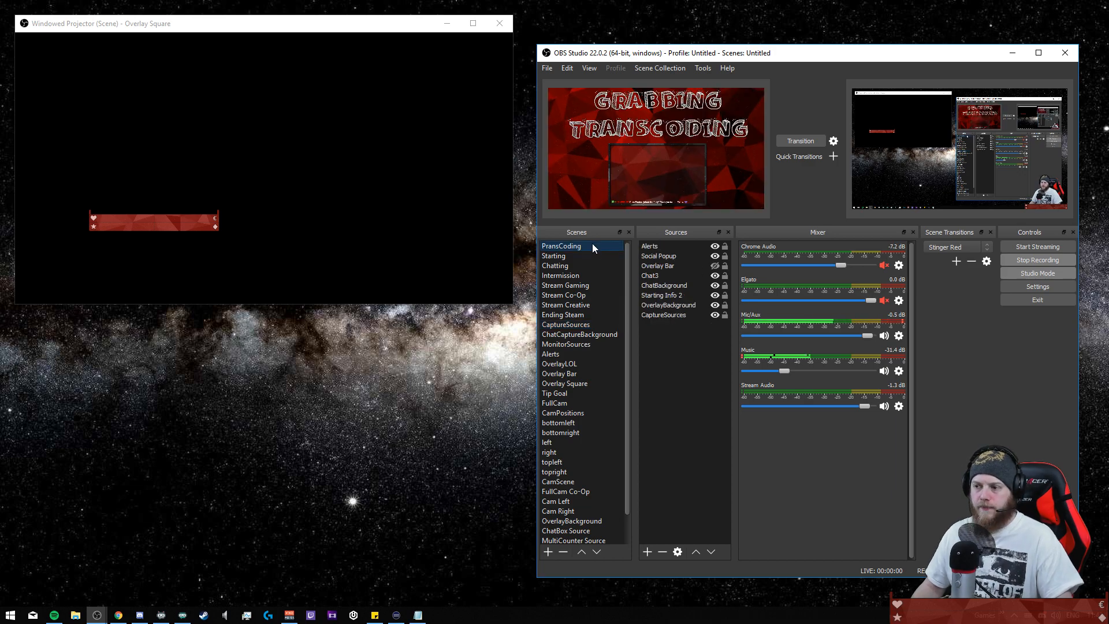
click(595, 343)
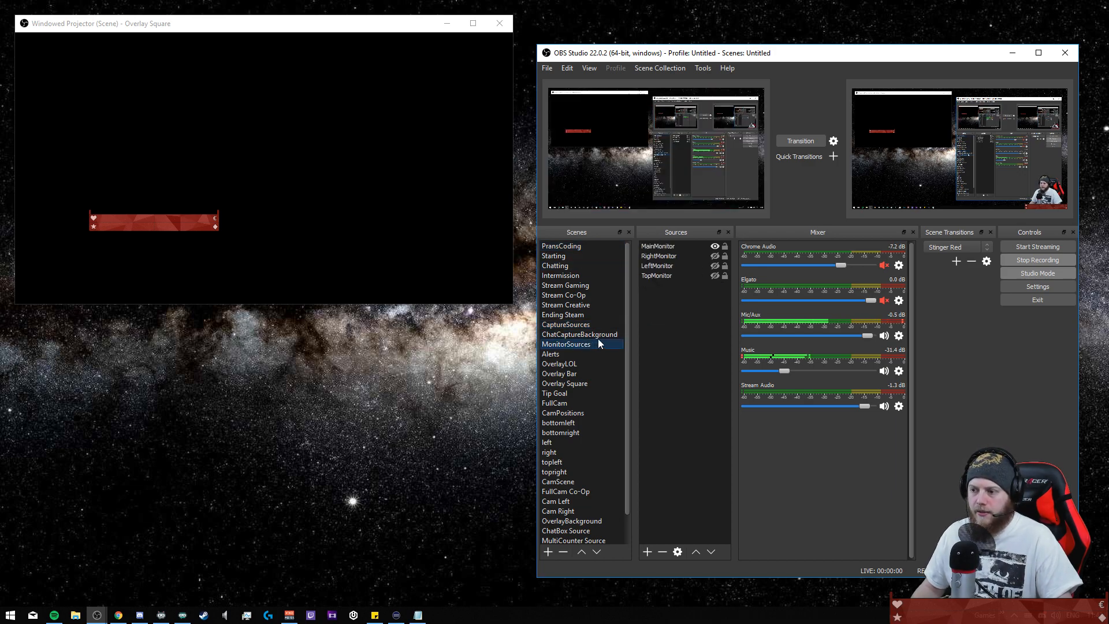
click(584, 287)
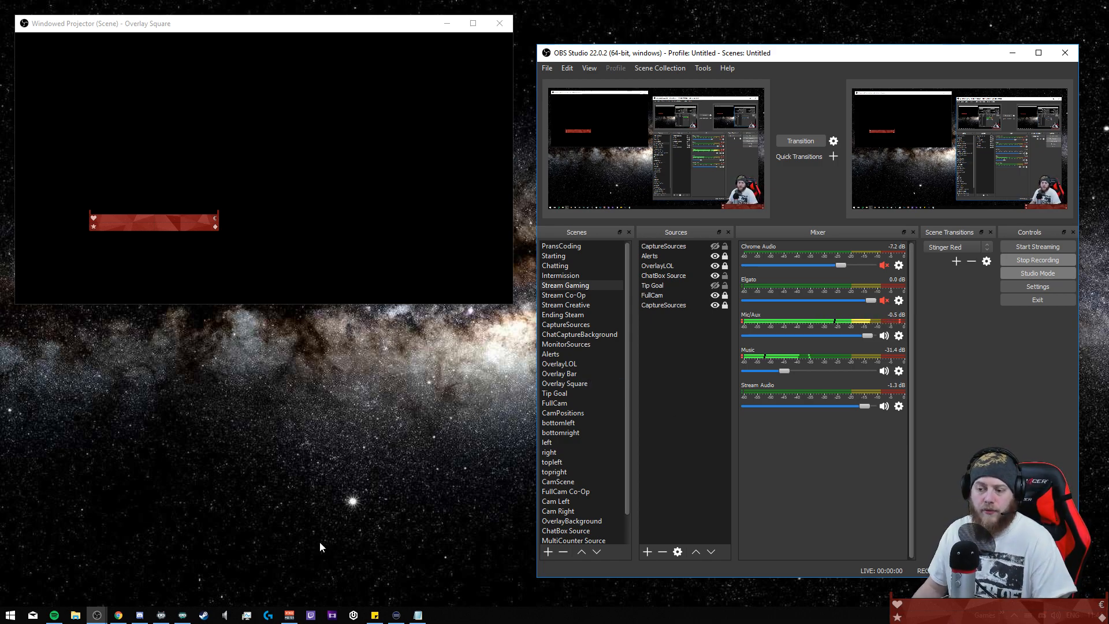
click(162, 616)
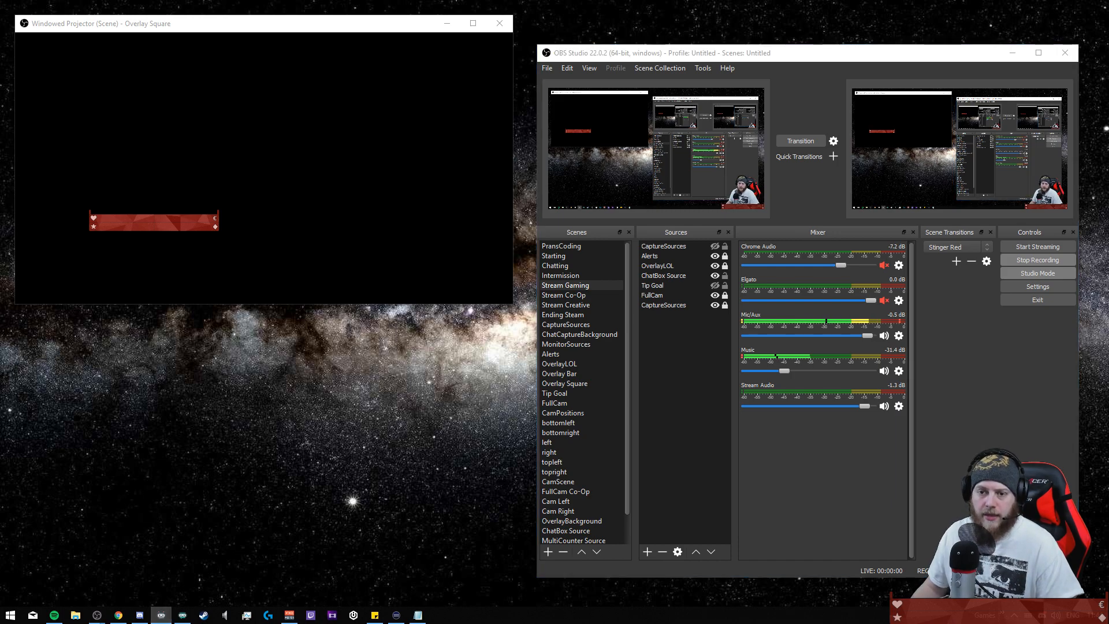
drag(112, 192, 0, 188)
click(83, 216)
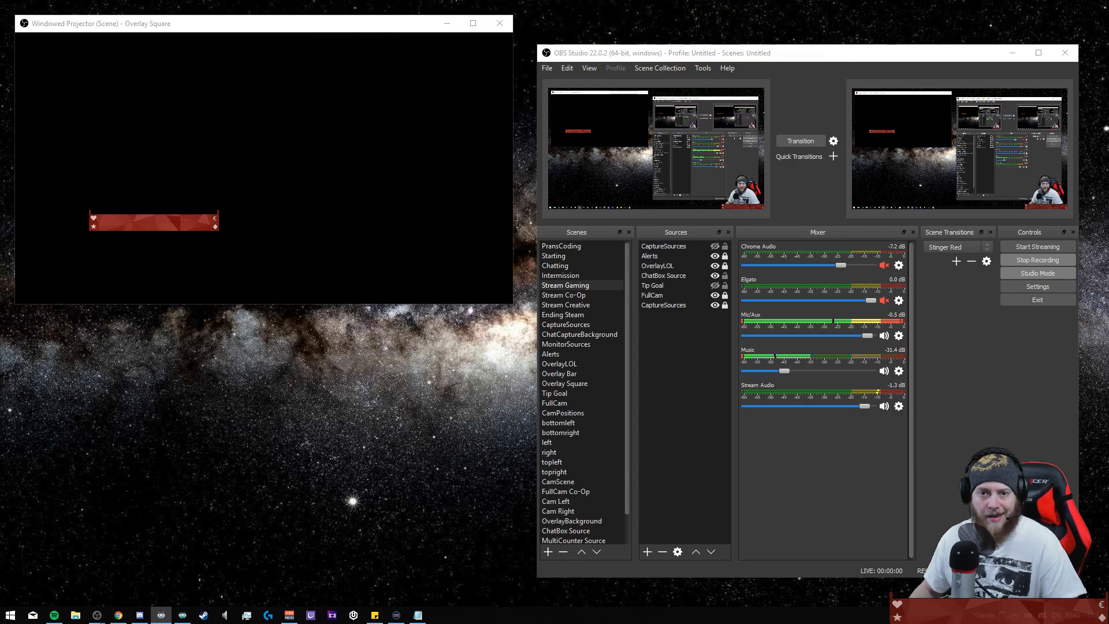
click(677, 384)
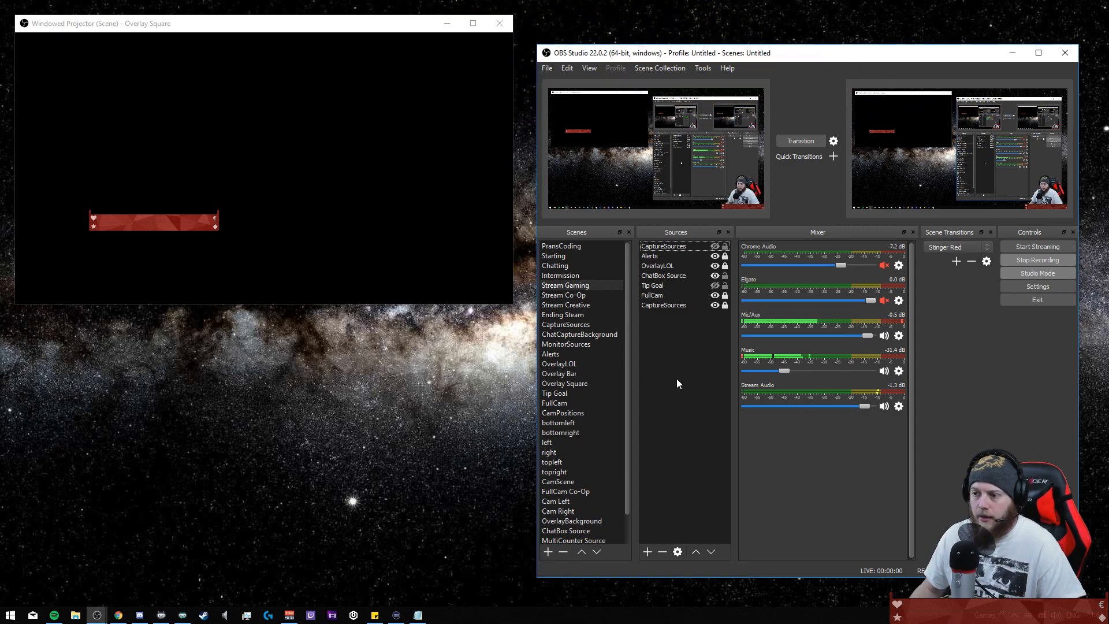
- Open the Alerts scene, switch to Streamlabs Chatbot, and examine the OBStimedSource command in the Follow Notify custom reply under Notifications
click(578, 353)
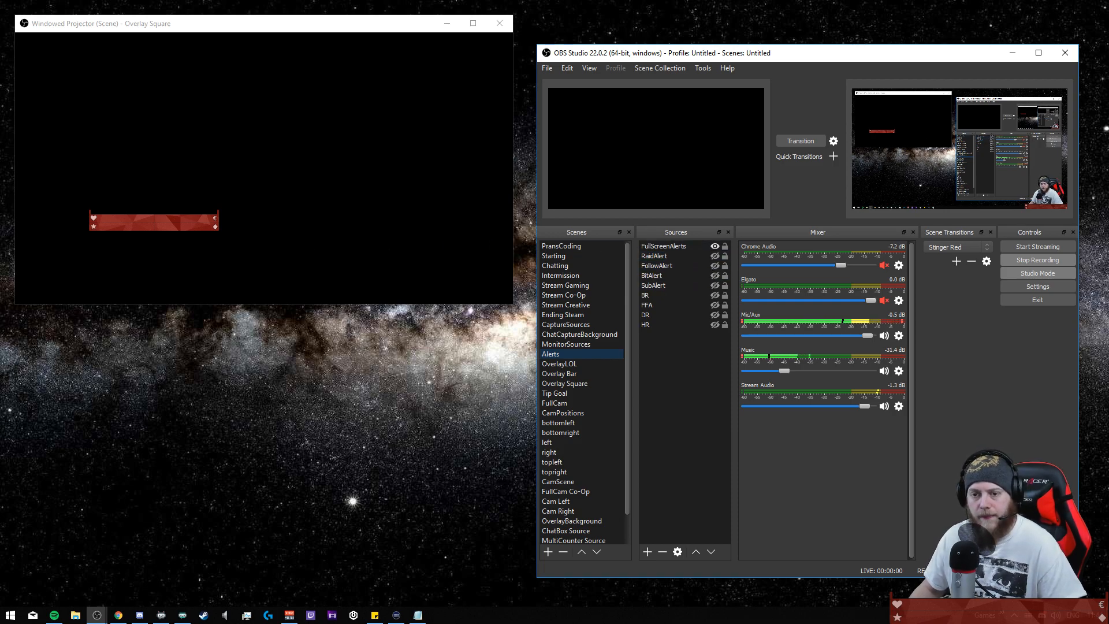
key(alt+Tab)
drag(462, 115, 487, 150)
click(202, 469)
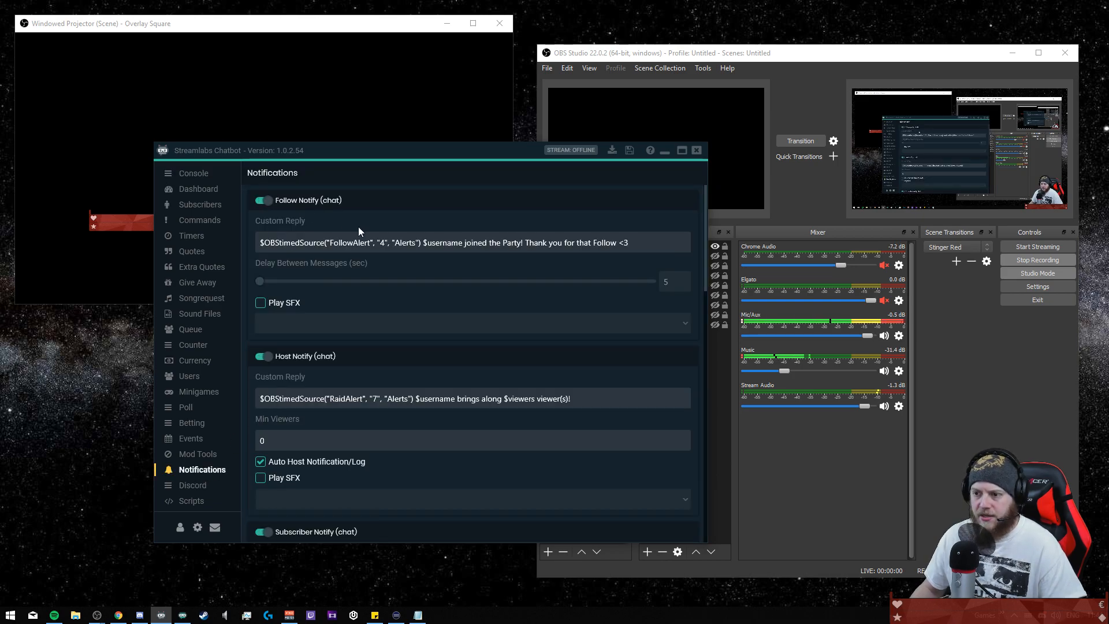
drag(421, 242, 213, 233)
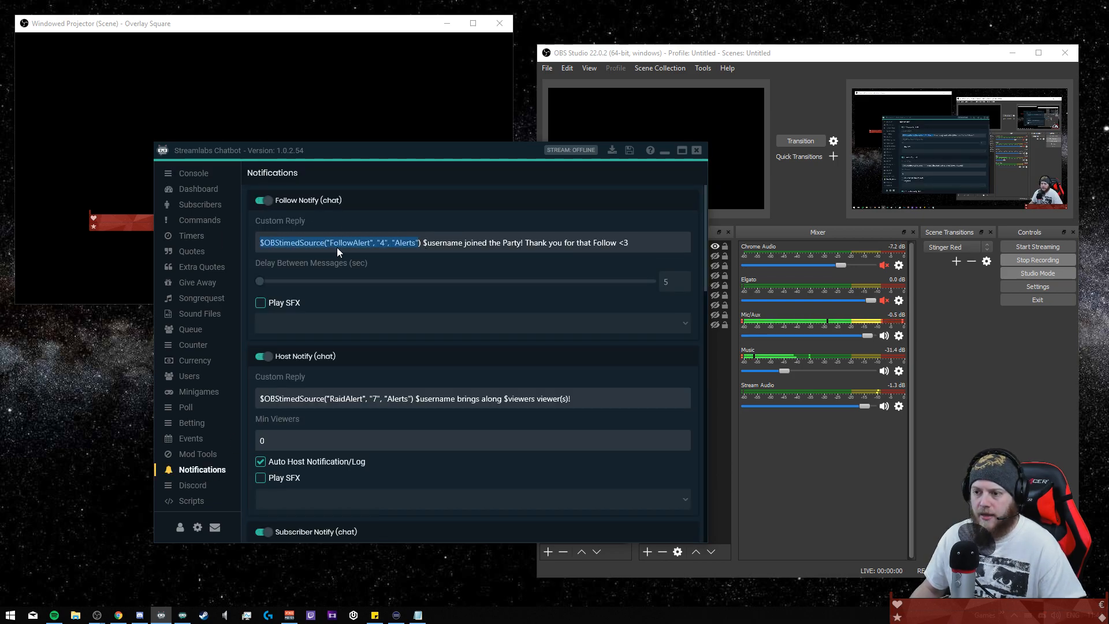
click(382, 243)
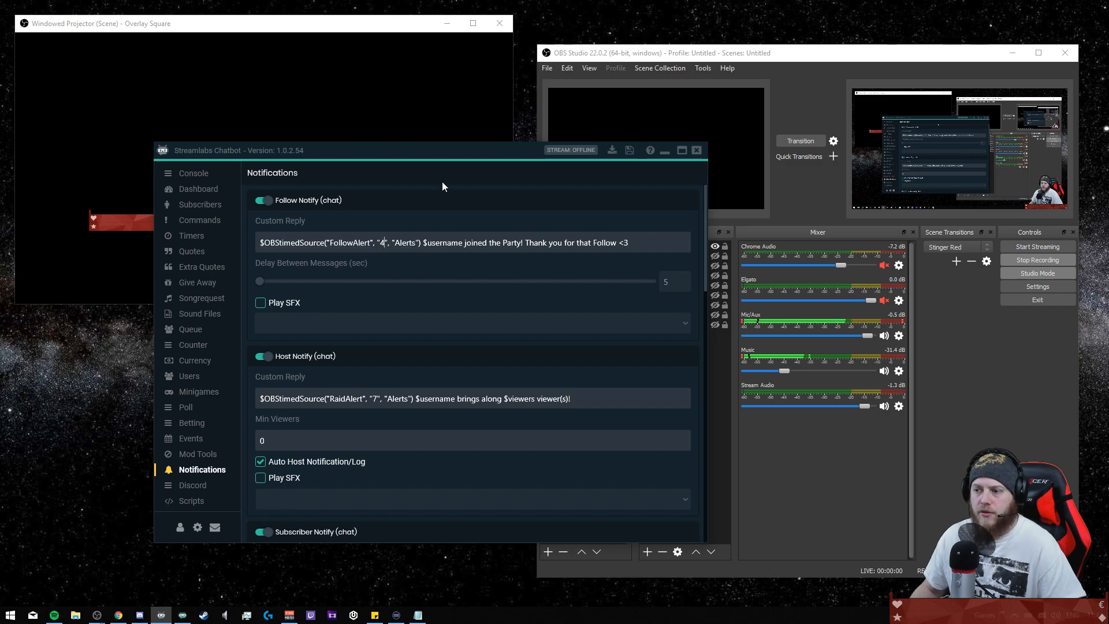
drag(449, 152, 0, 173)
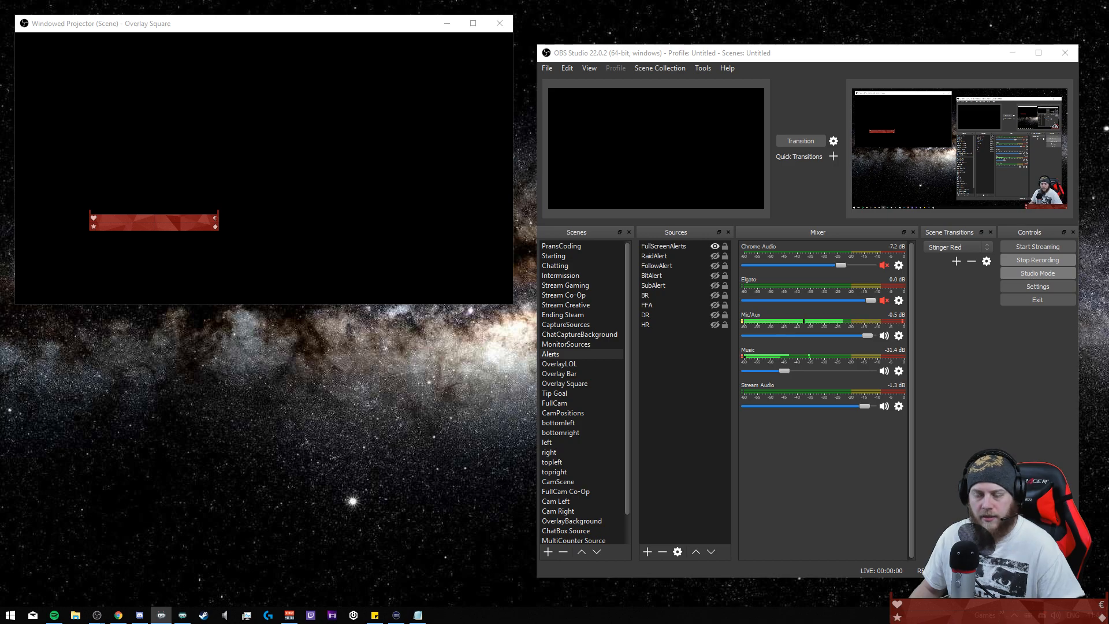
- Show the FollowAlert source in the Alerts scene to test the follow alert, and hide it again
click(715, 266)
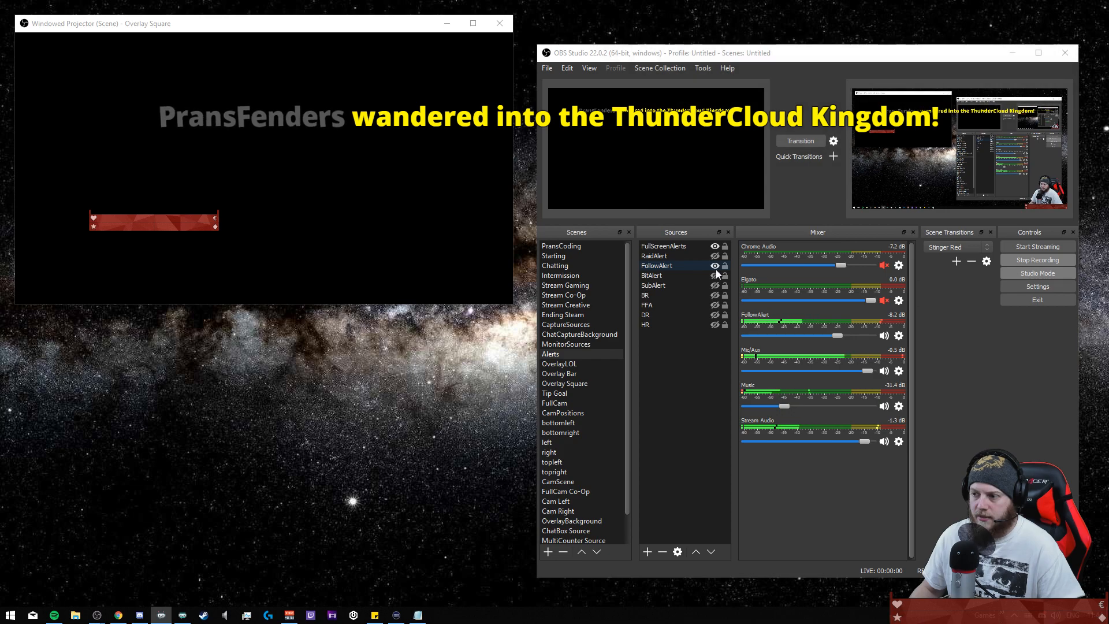
click(715, 267)
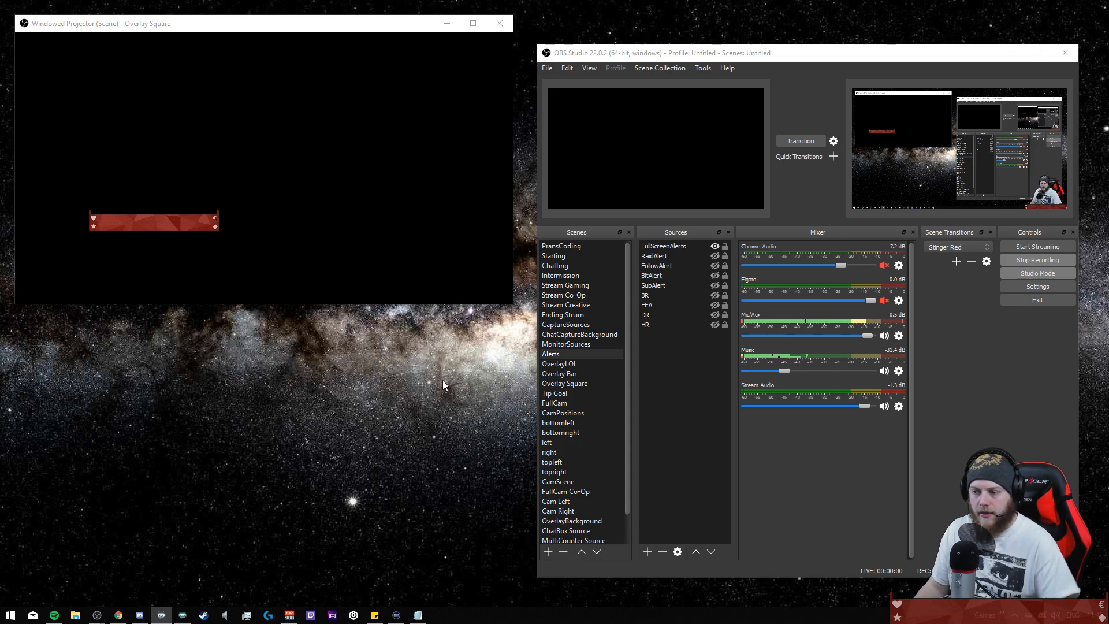
click(650, 428)
scroll(611, 439, down, 1)
scroll(616, 440, up, 1)
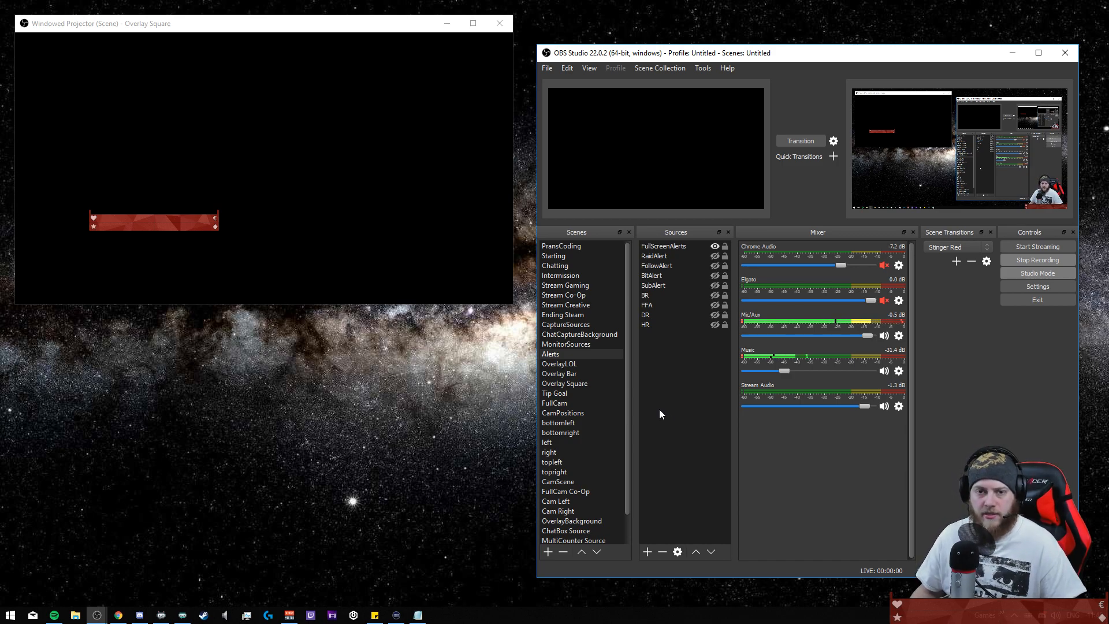
key(alt+Tab)
key(alt+Tab)
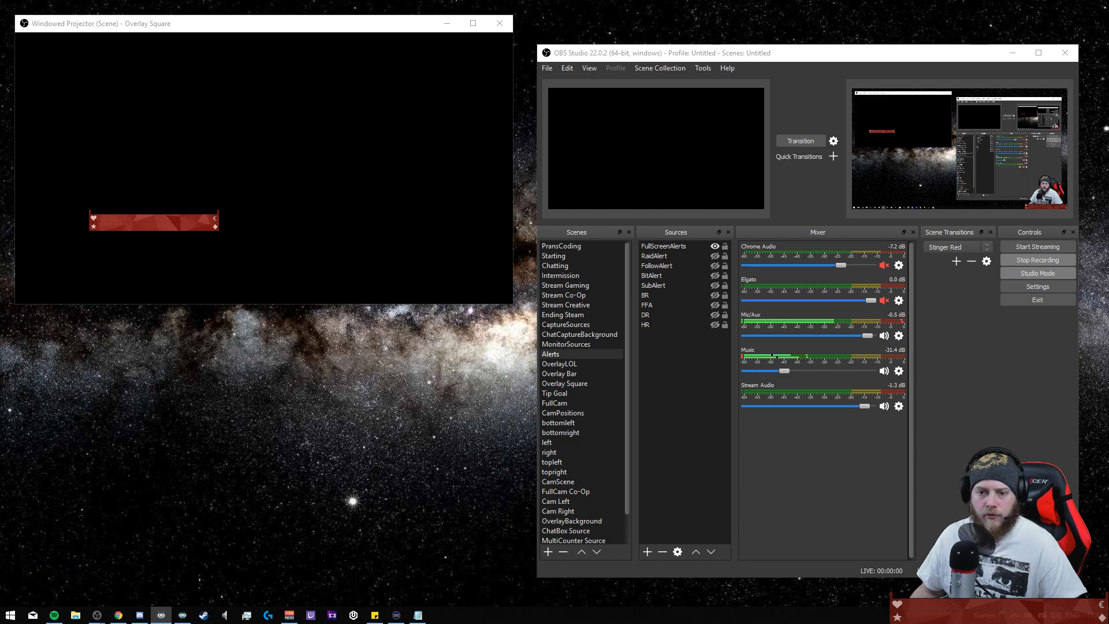
key(alt+Tab)
key(alt+Tab)
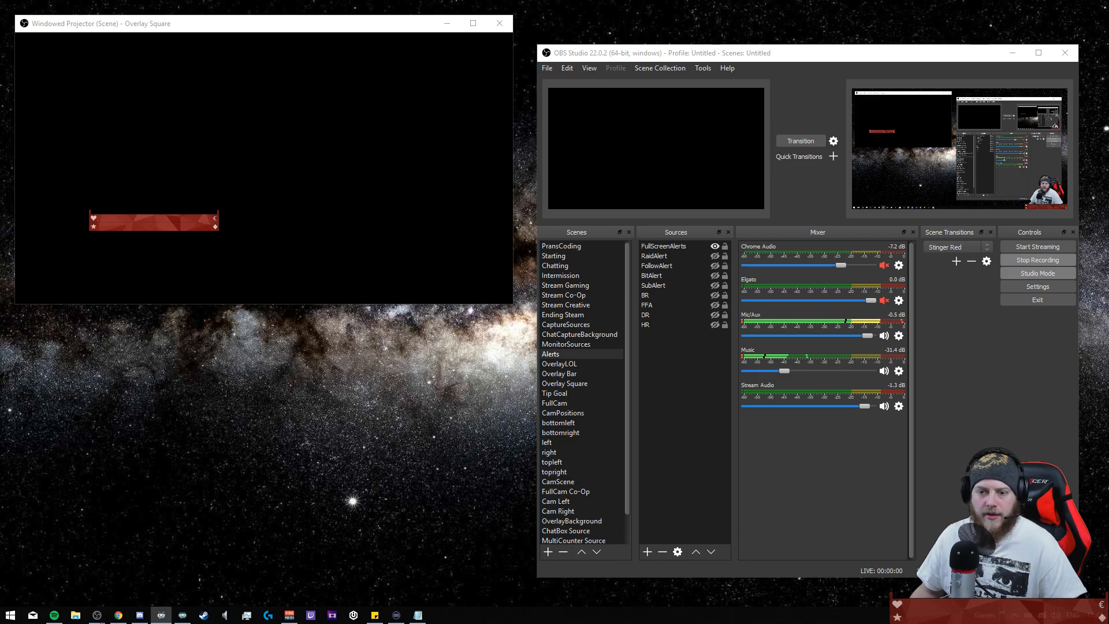
key(alt+Tab)
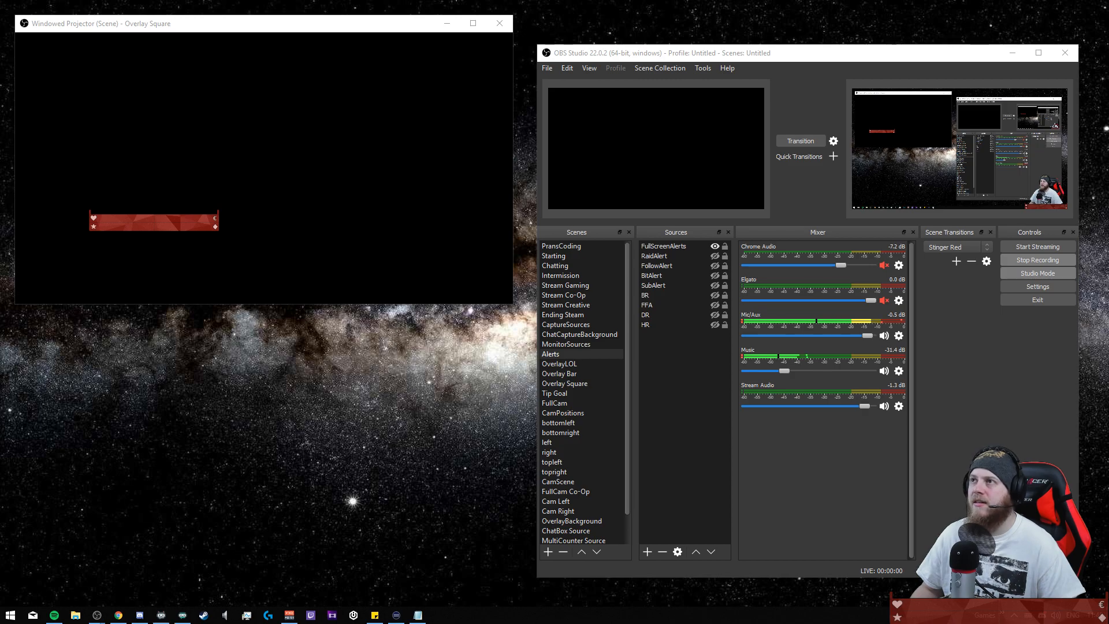
drag(578, 0, 266, 0)
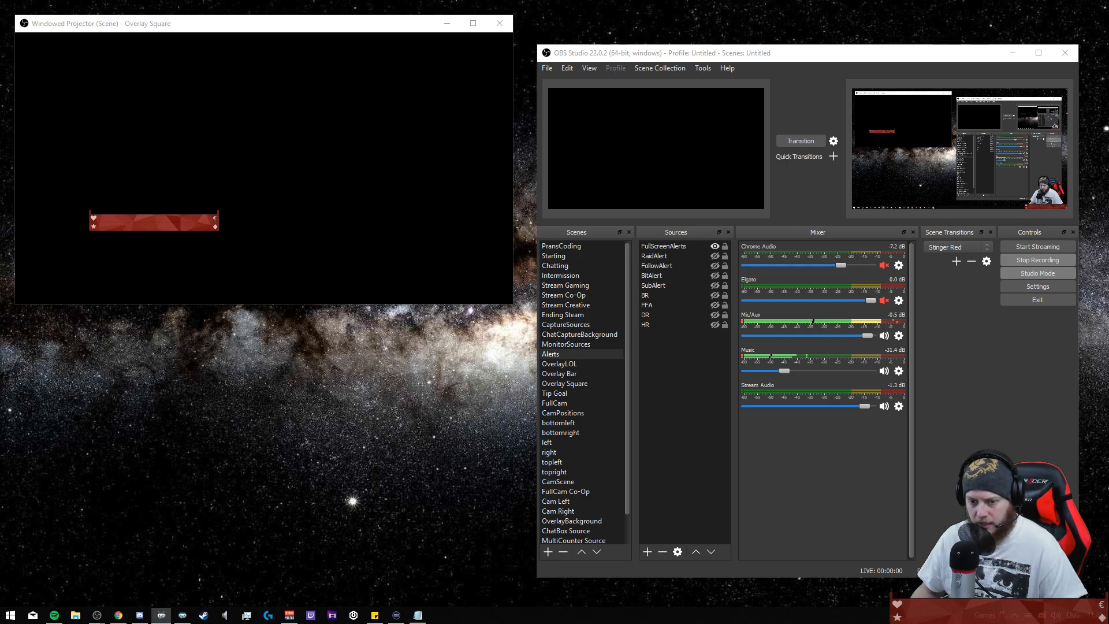
click(970, 364)
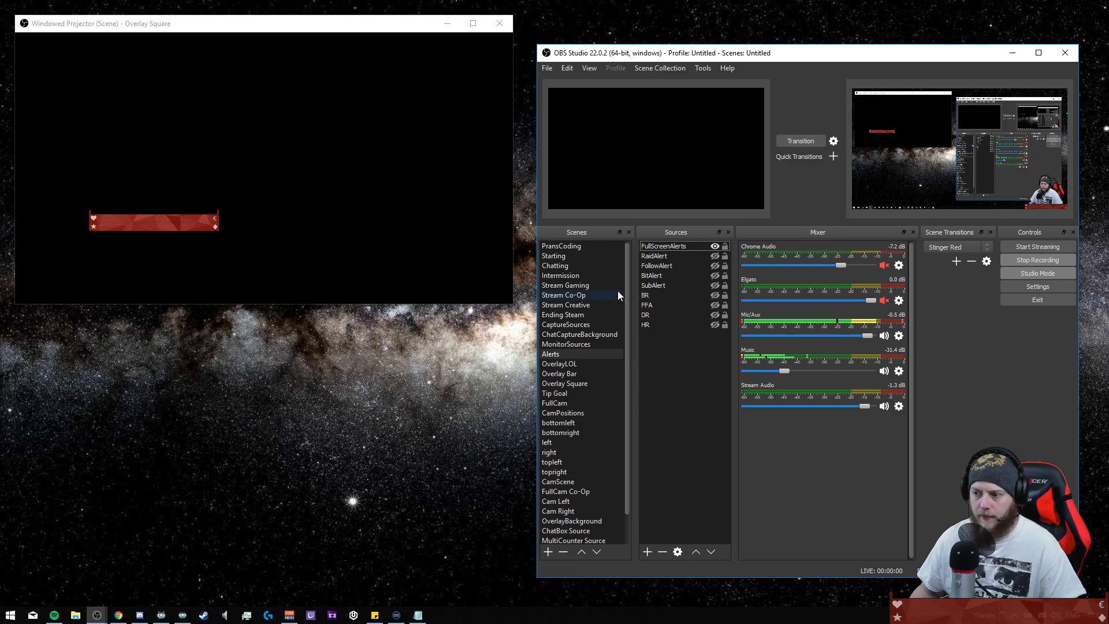
click(629, 370)
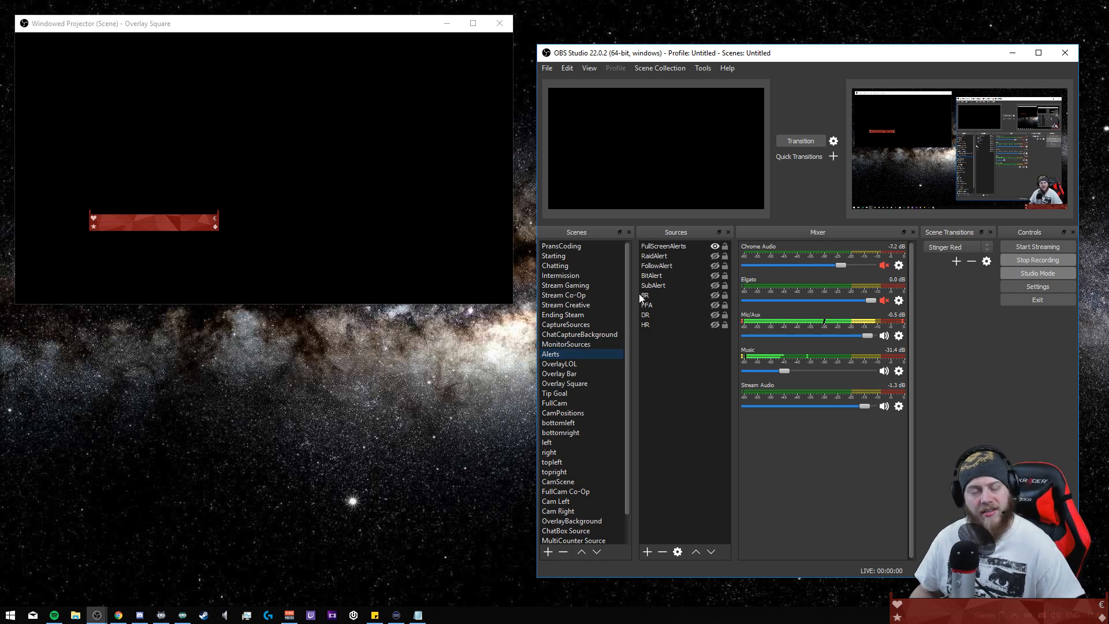
click(666, 345)
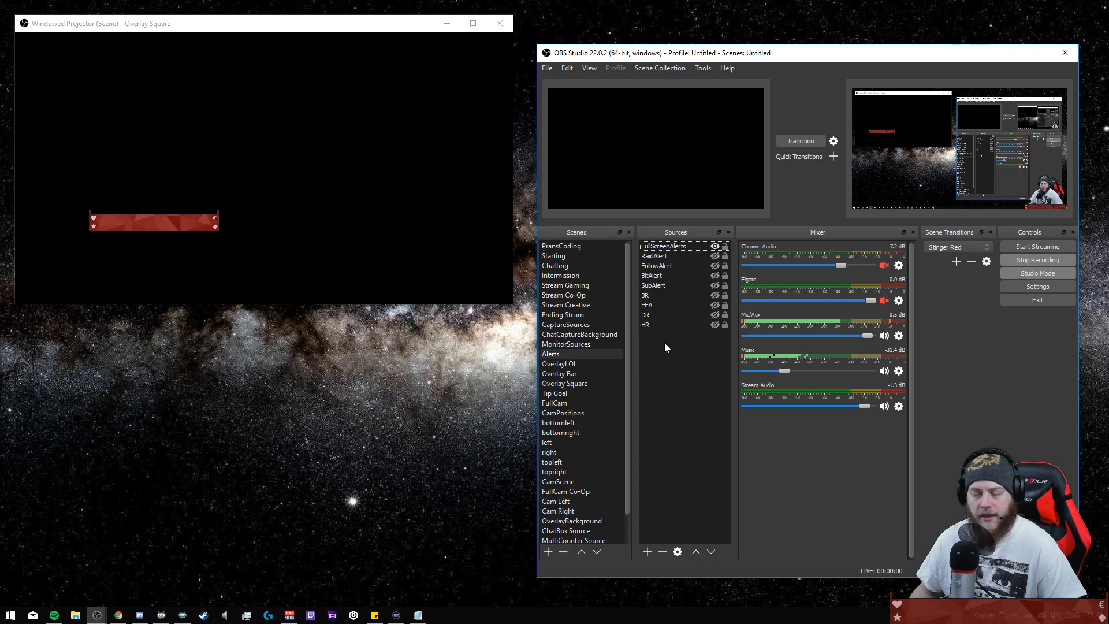
click(1056, 251)
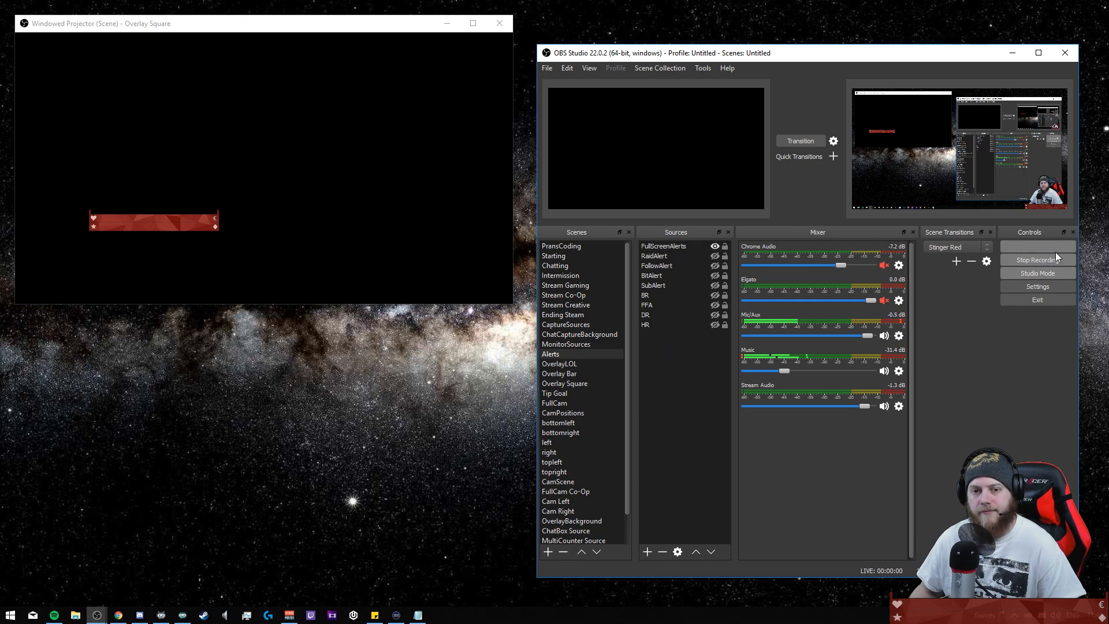